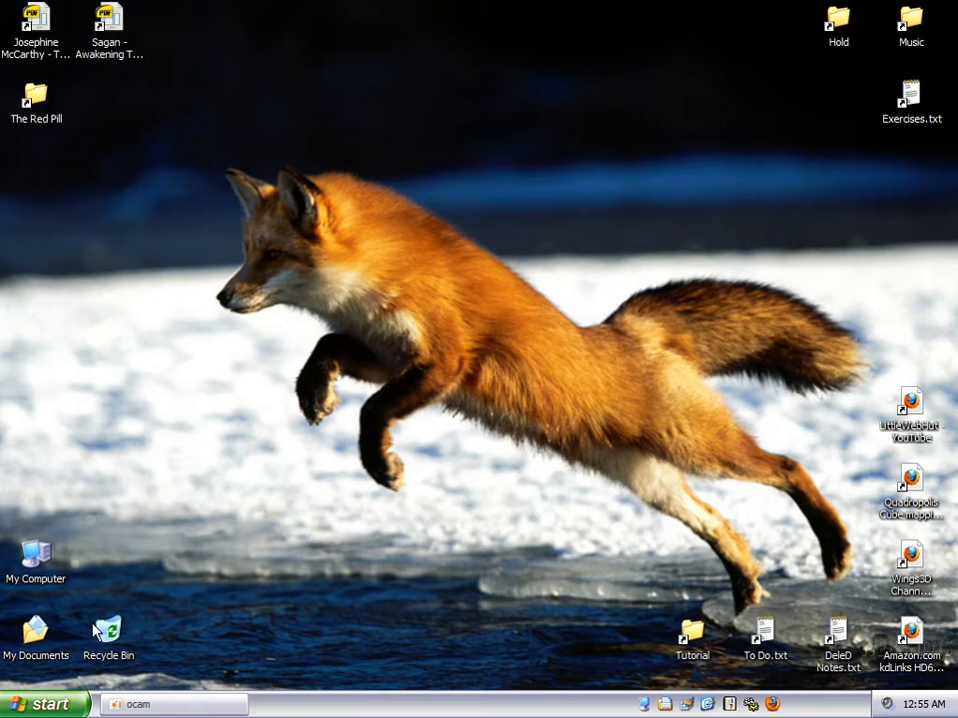
- Launch GIMP 2 and maximize its window
click(37, 708)
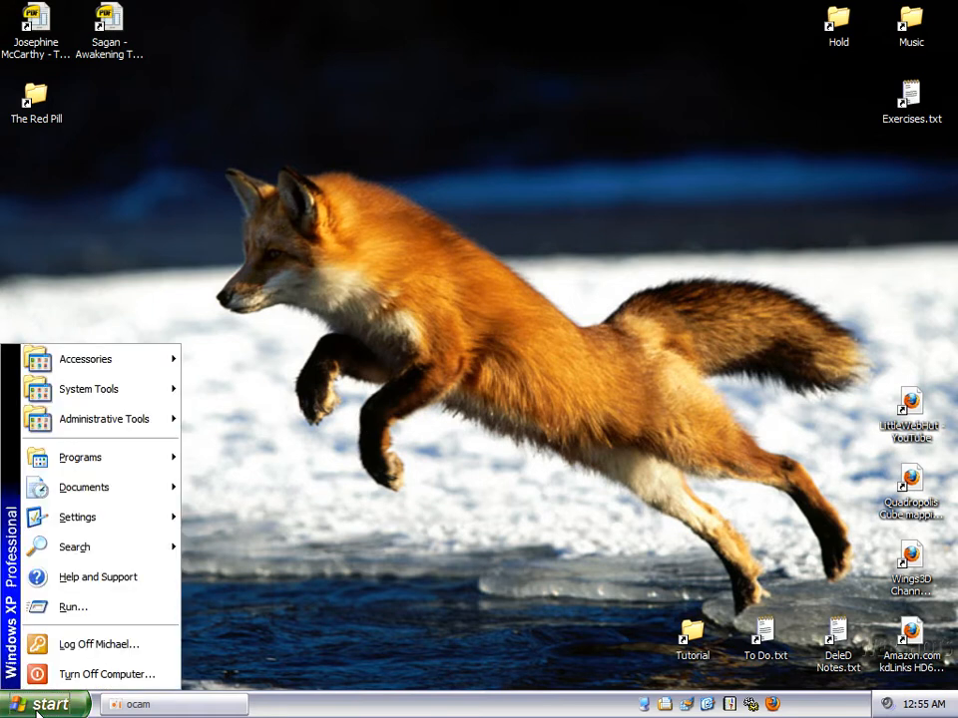
mouse_move(124, 467)
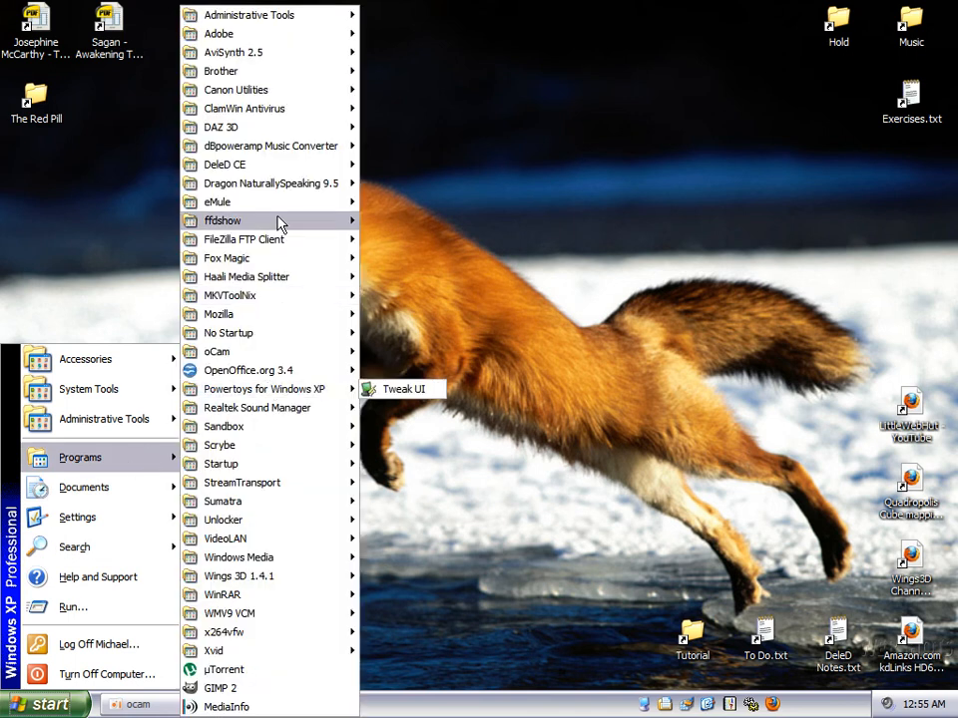
mouse_move(278, 219)
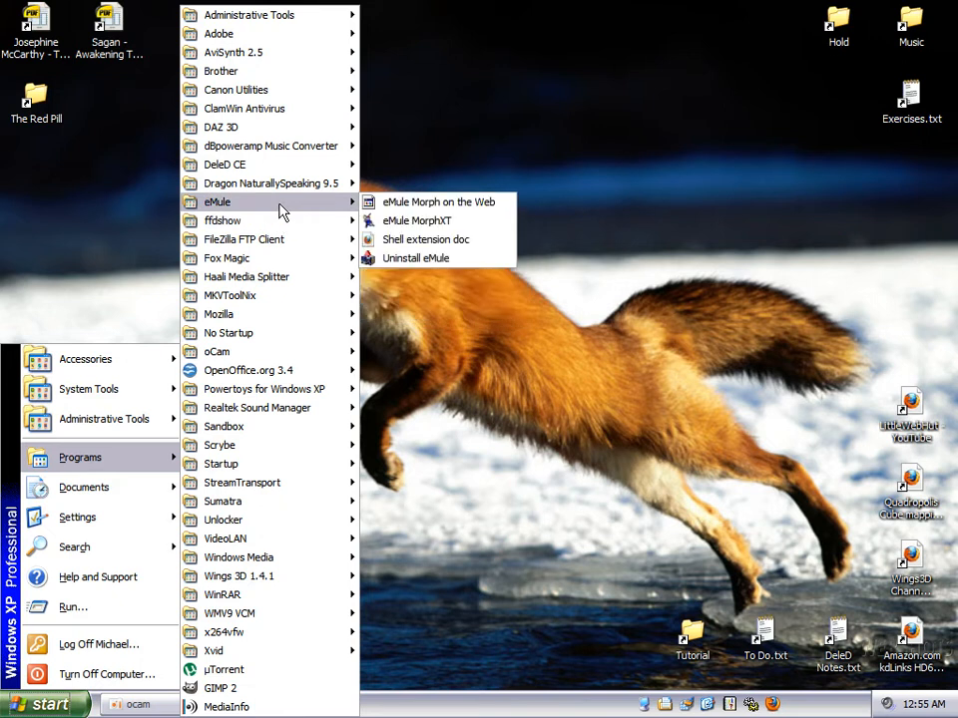
mouse_move(294, 262)
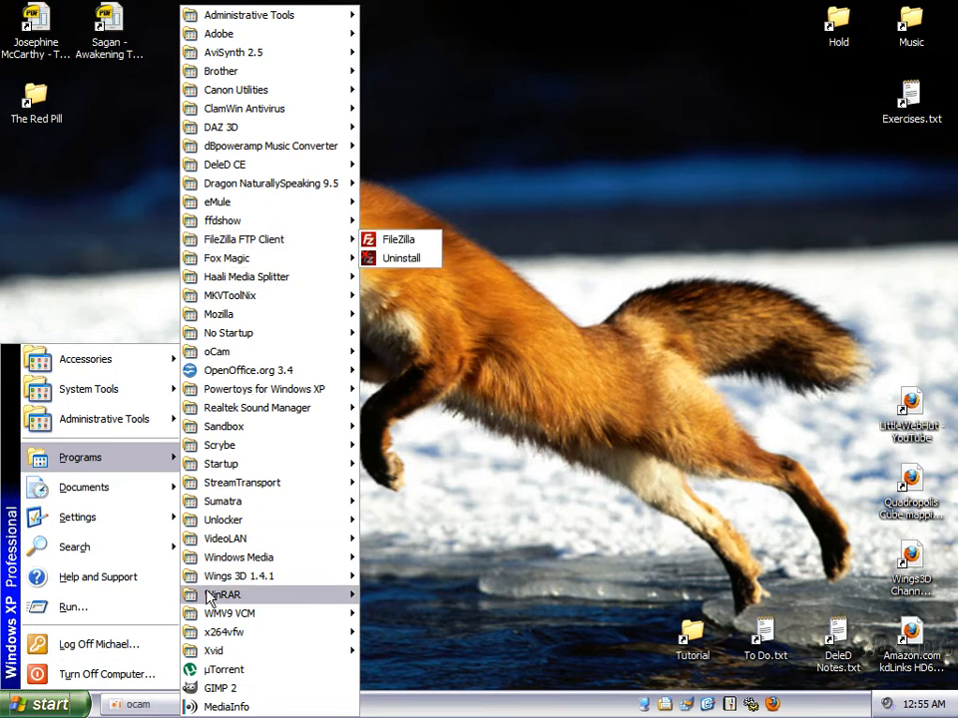
click(240, 689)
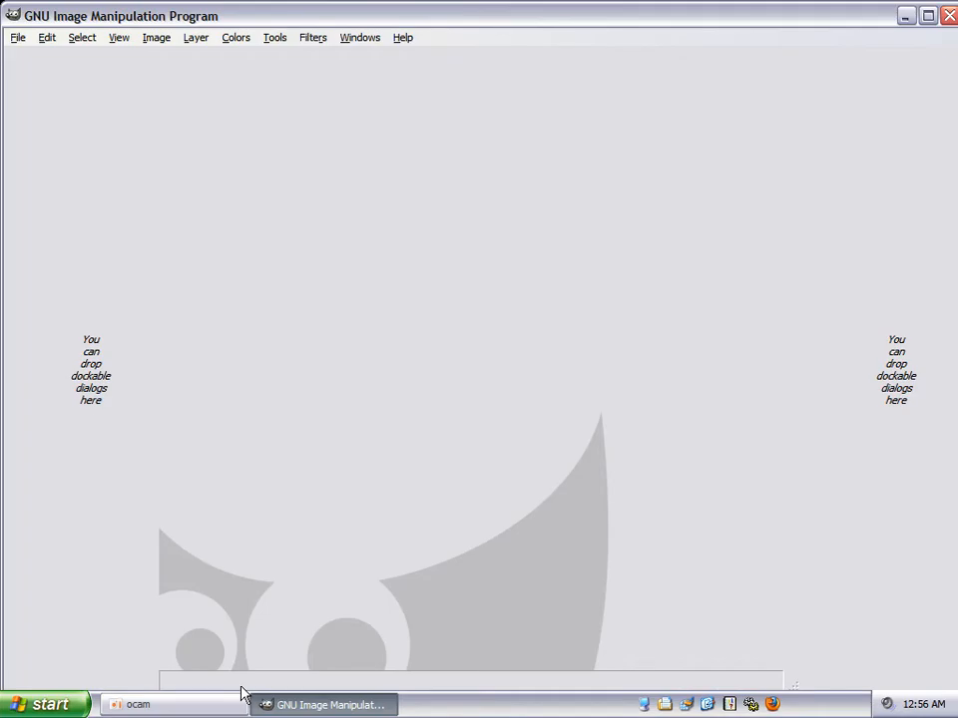
click(927, 16)
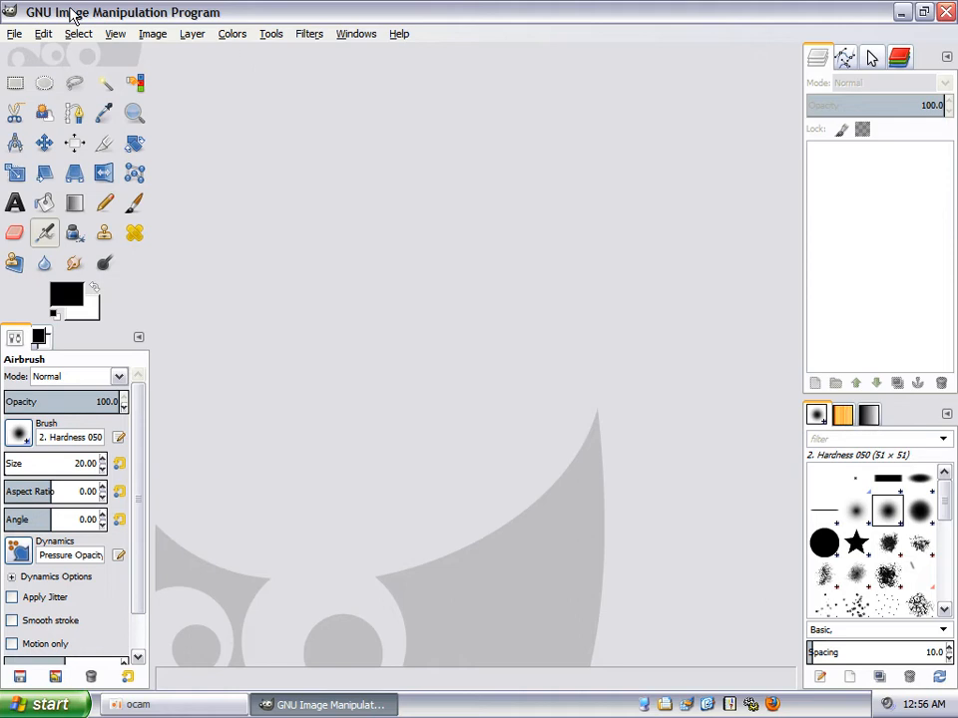
- Create a new image 768 pixels wide and 256 pixels high
click(11, 35)
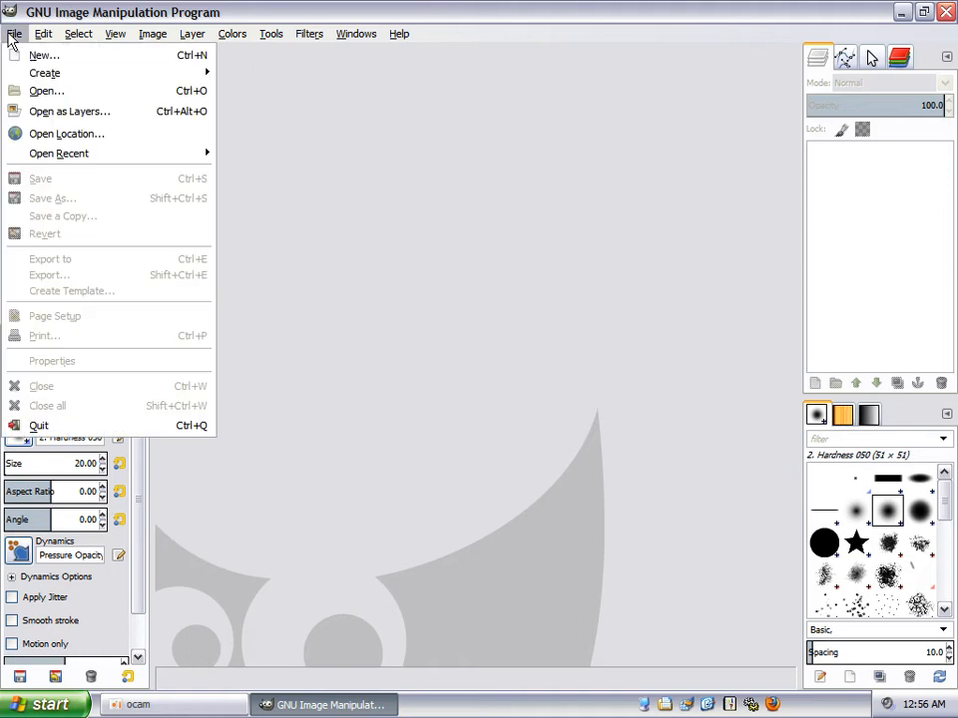
click(40, 57)
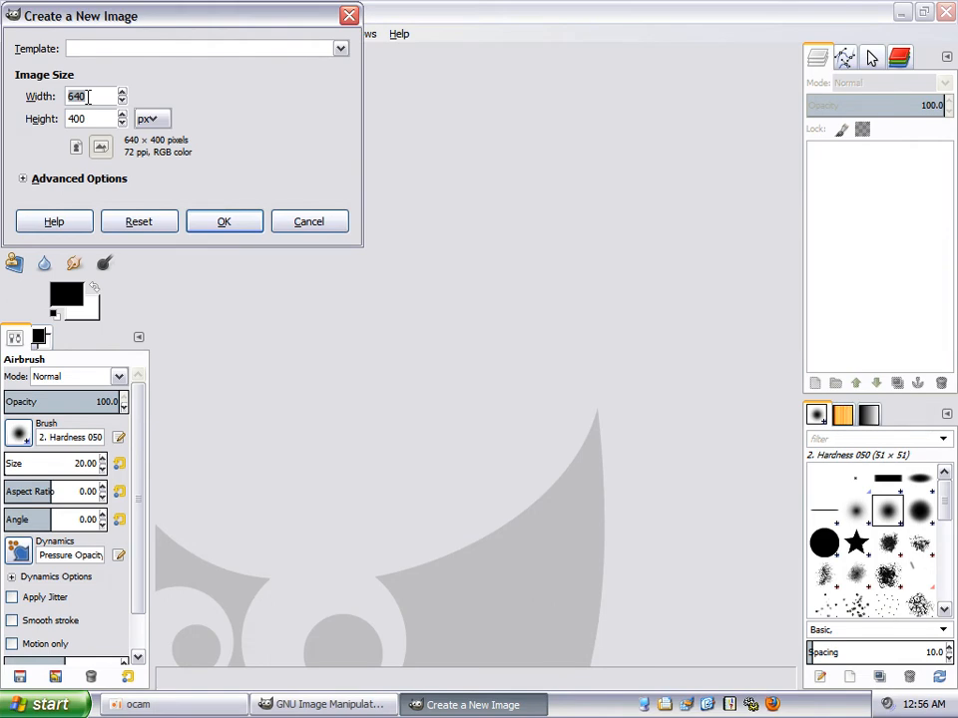
text(67)
key(BackSpace)
key(BackSpace)
text(768)
key(Tab)
text(256)
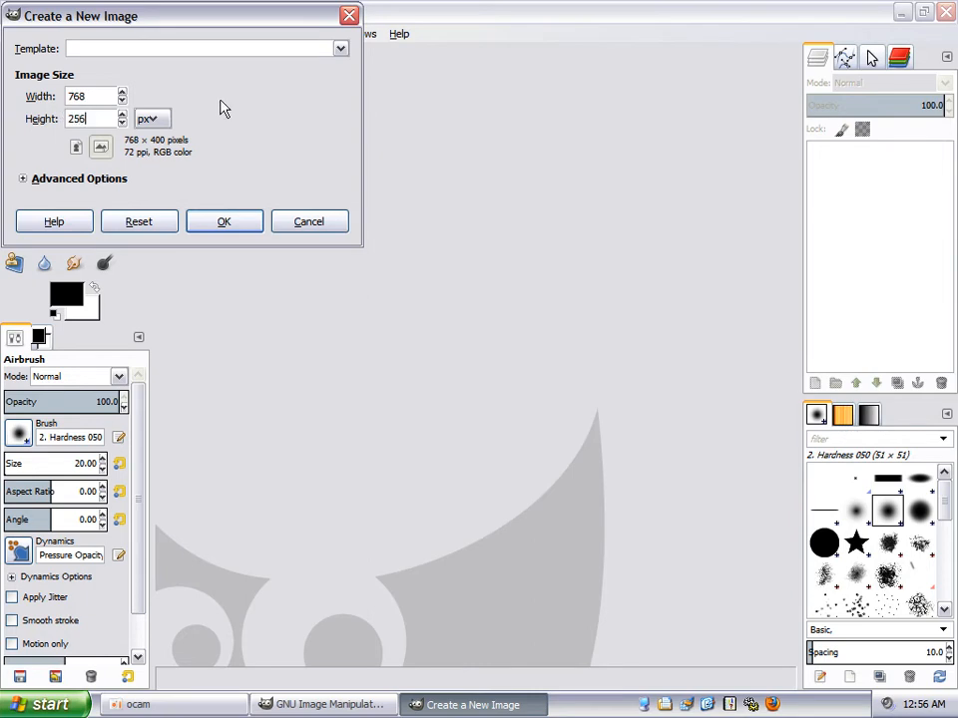
click(238, 227)
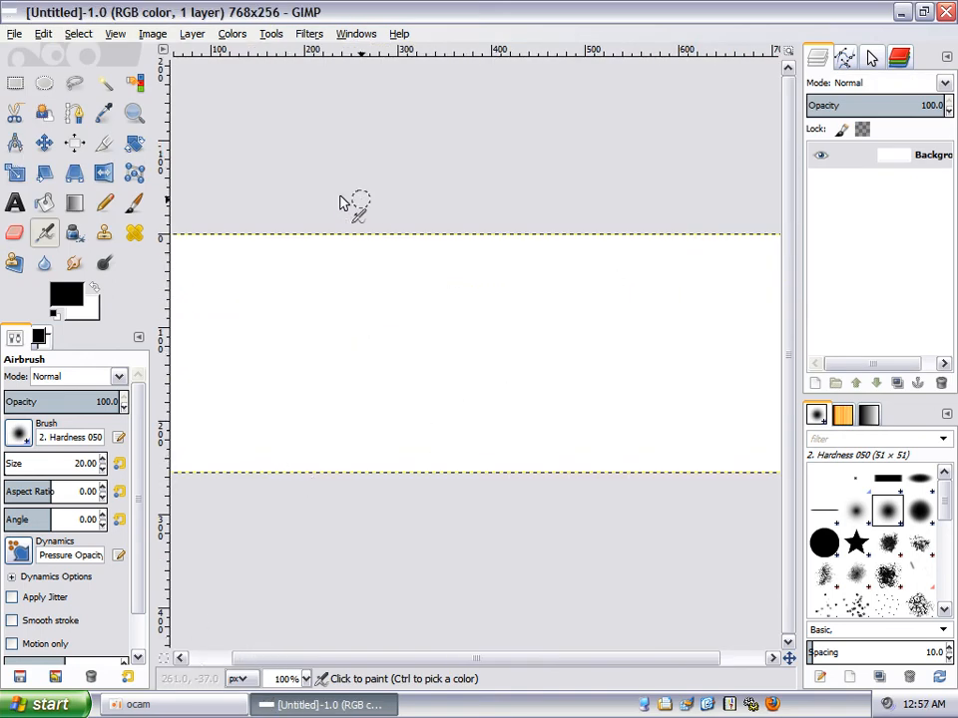
click(356, 37)
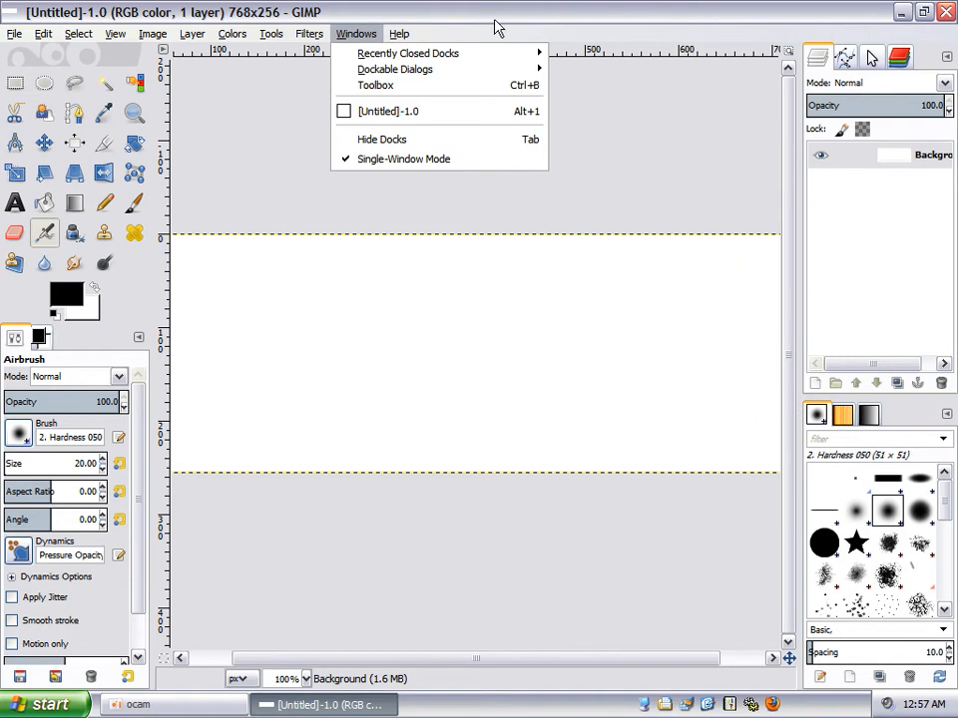
mouse_move(407, 38)
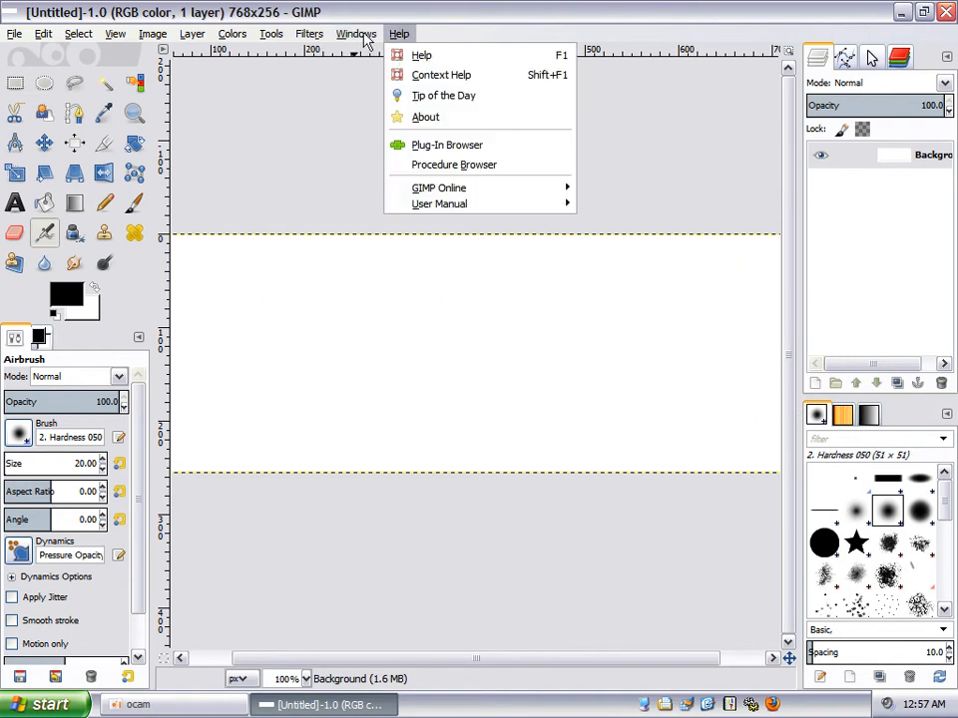
mouse_move(359, 38)
mouse_move(388, 76)
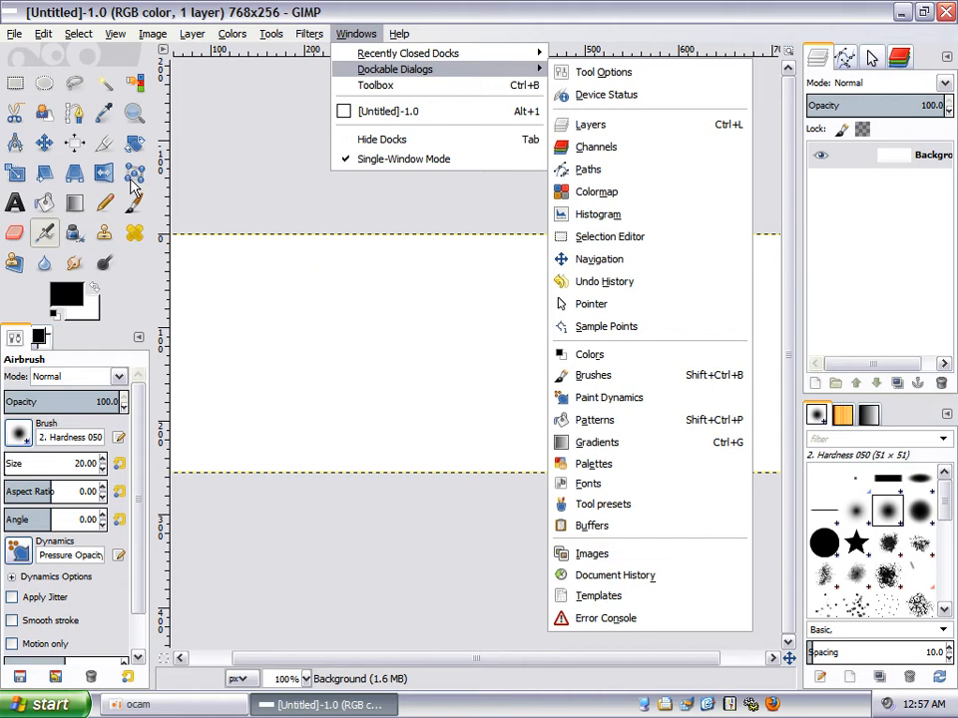
- Fill the white background with the black foreground color using the Bucket Fill tool
click(50, 207)
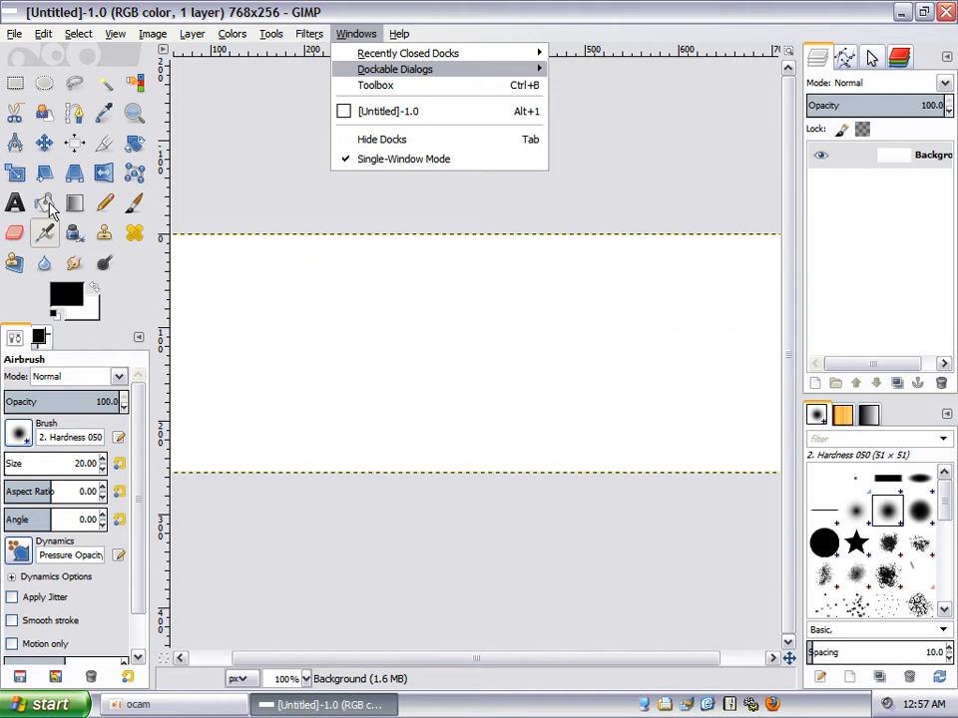
click(50, 208)
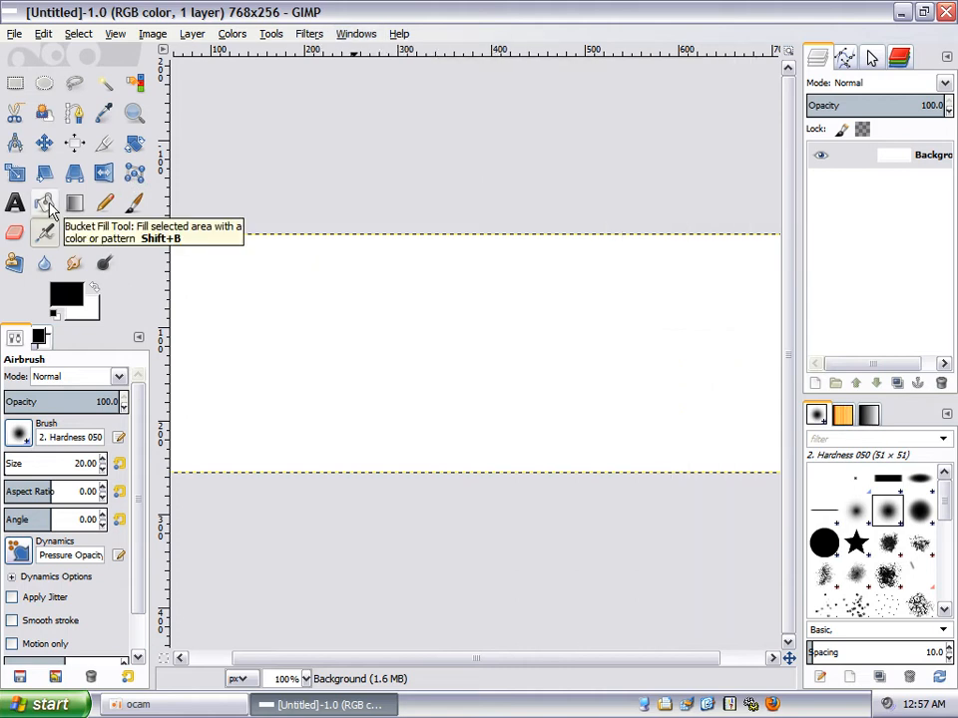
click(45, 203)
click(397, 344)
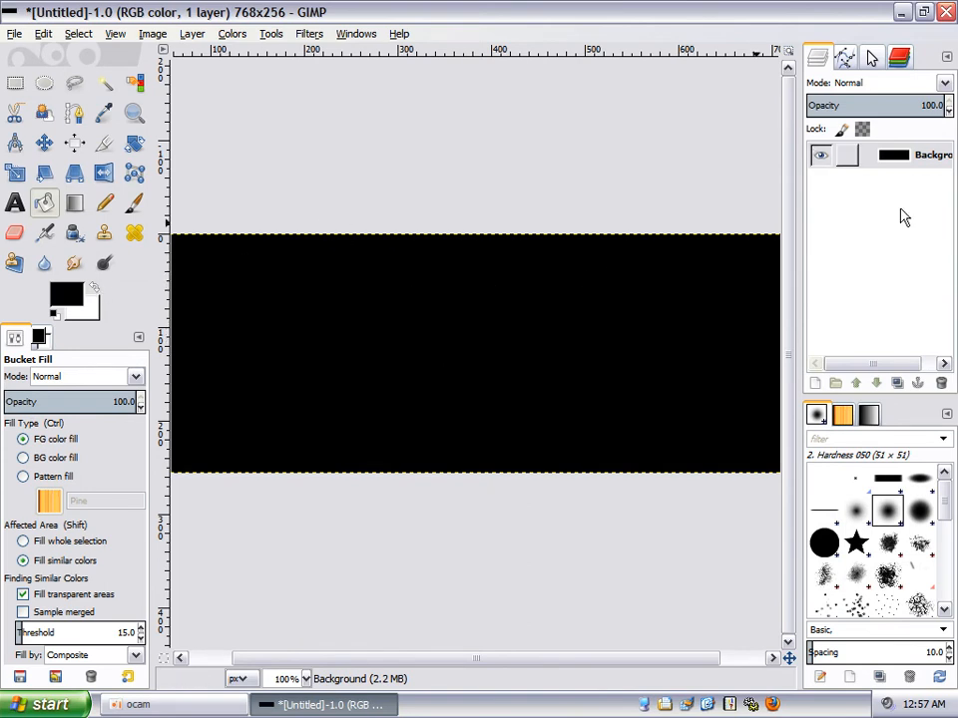
- Add a new transparent layer at the full image size and hide the black background layer
click(815, 385)
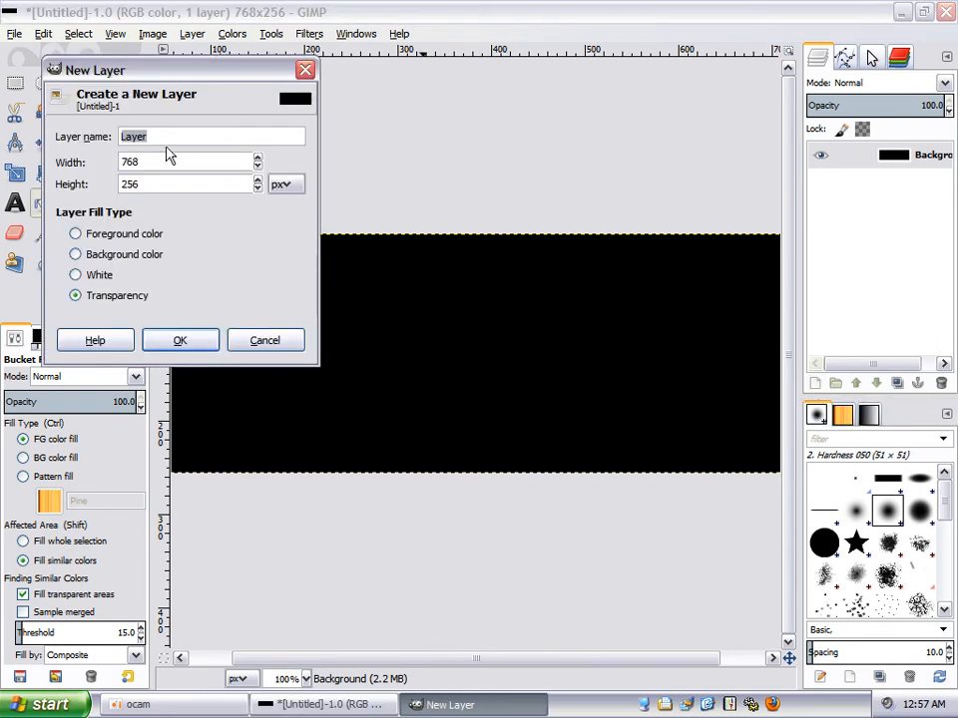
click(179, 342)
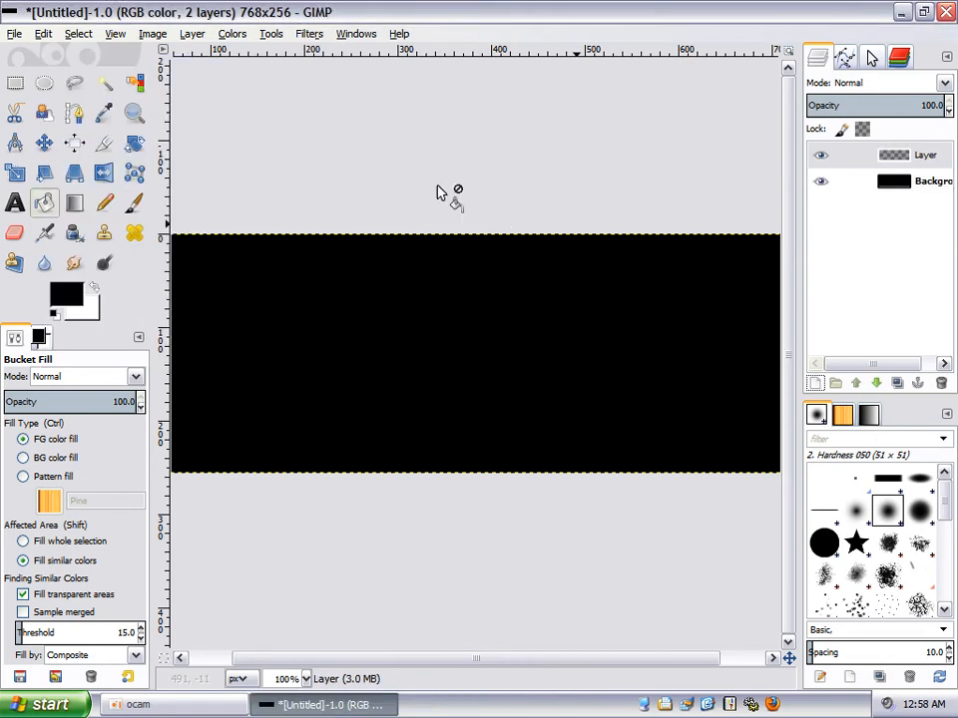
click(822, 186)
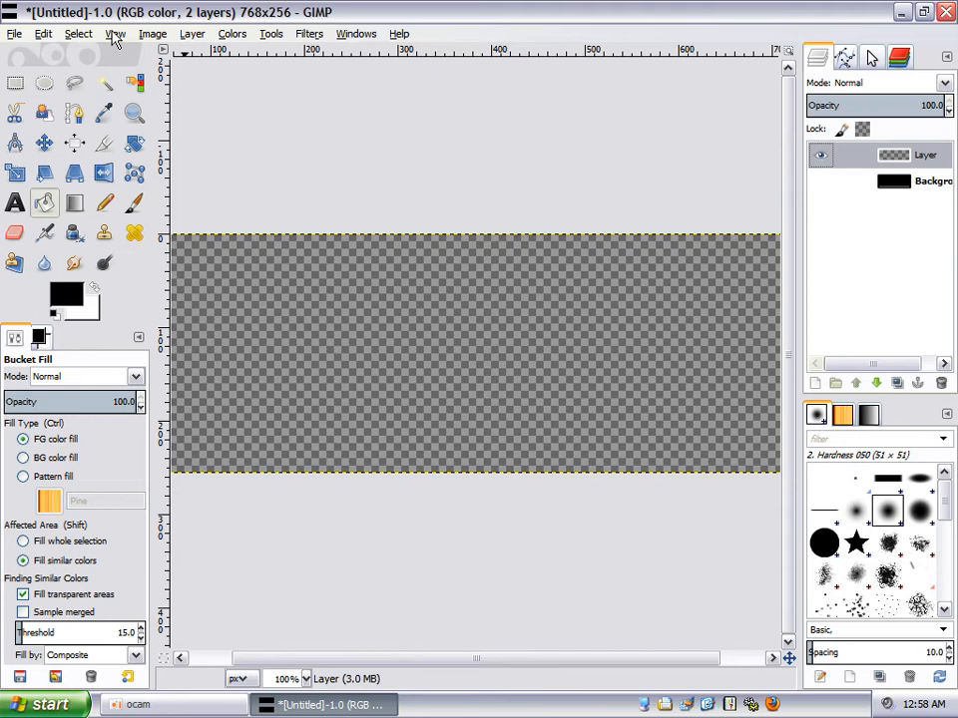
- Check the default image grid's spacing in the preferences and leave without changing it
click(45, 37)
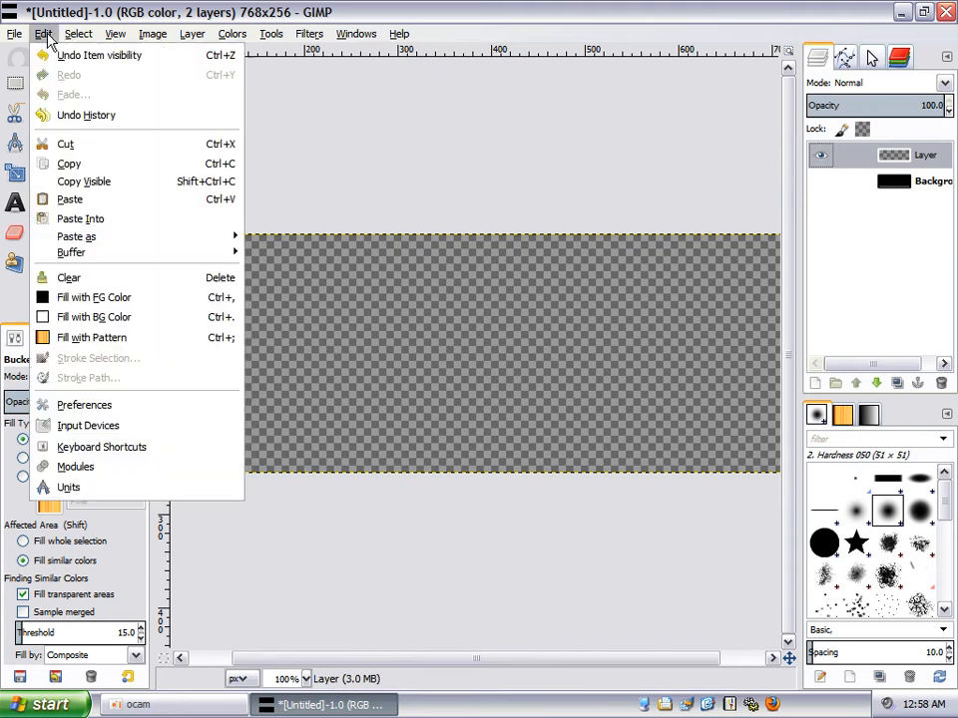
click(121, 401)
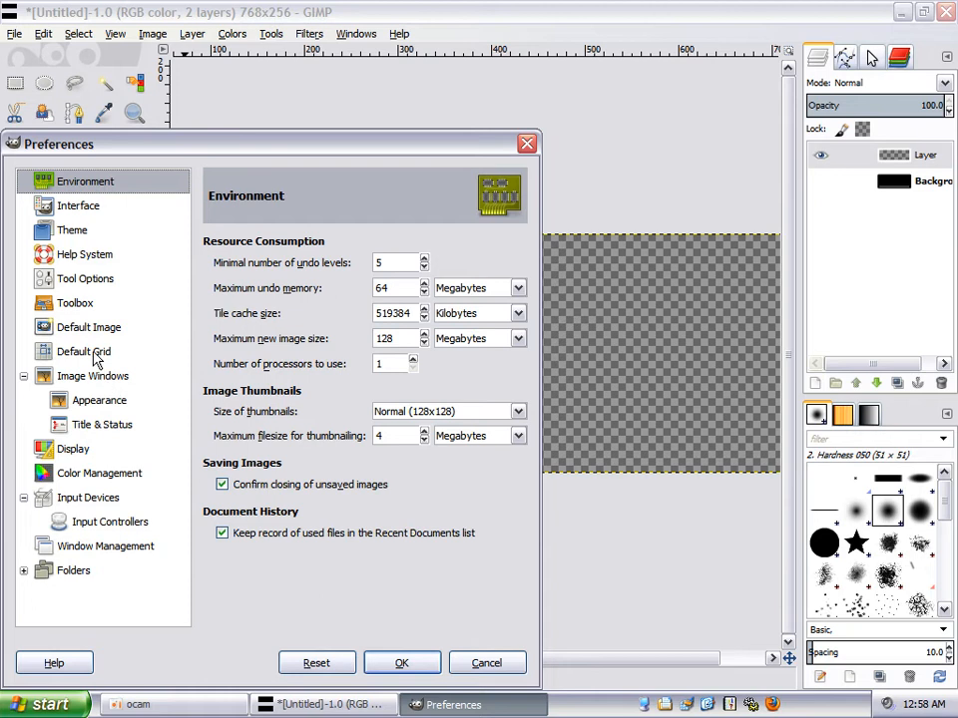
click(96, 356)
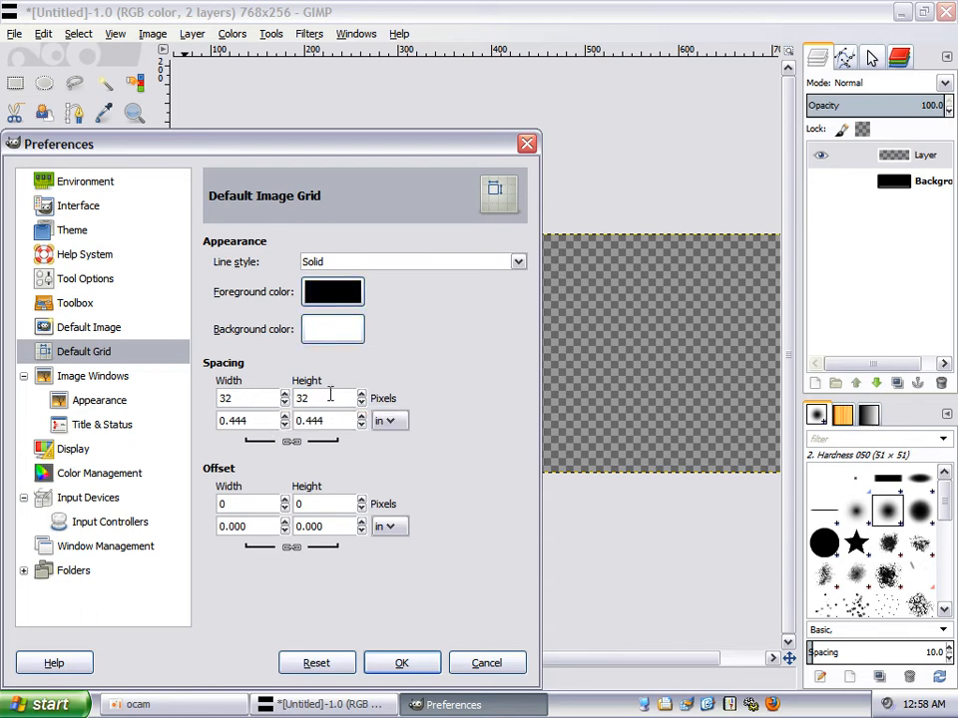
click(487, 663)
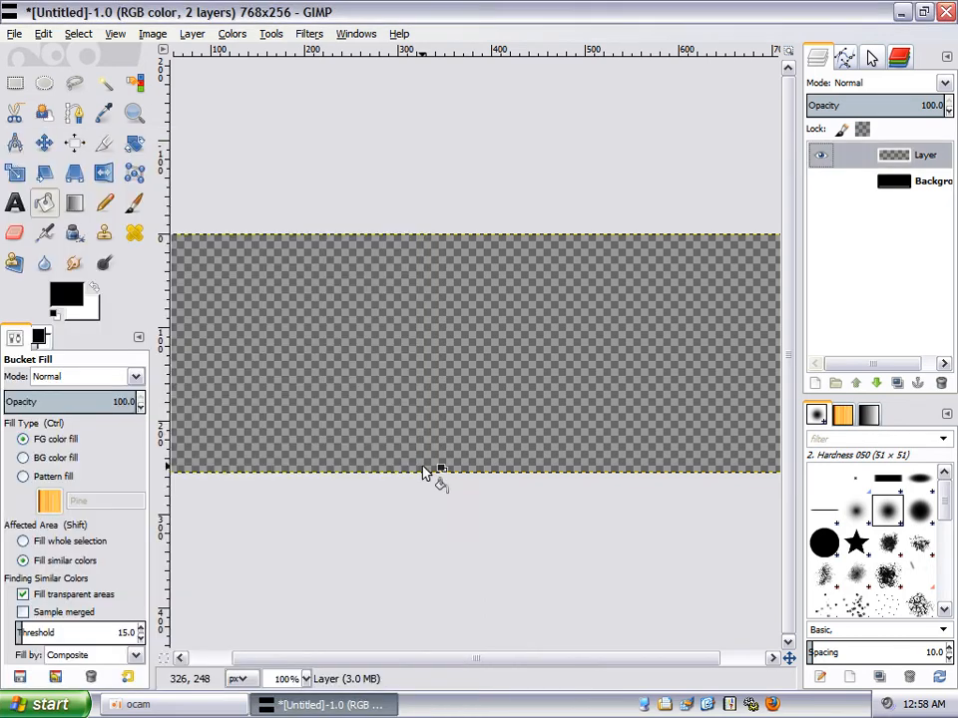
- Show the image grid and turn on snapping to the grid
click(114, 33)
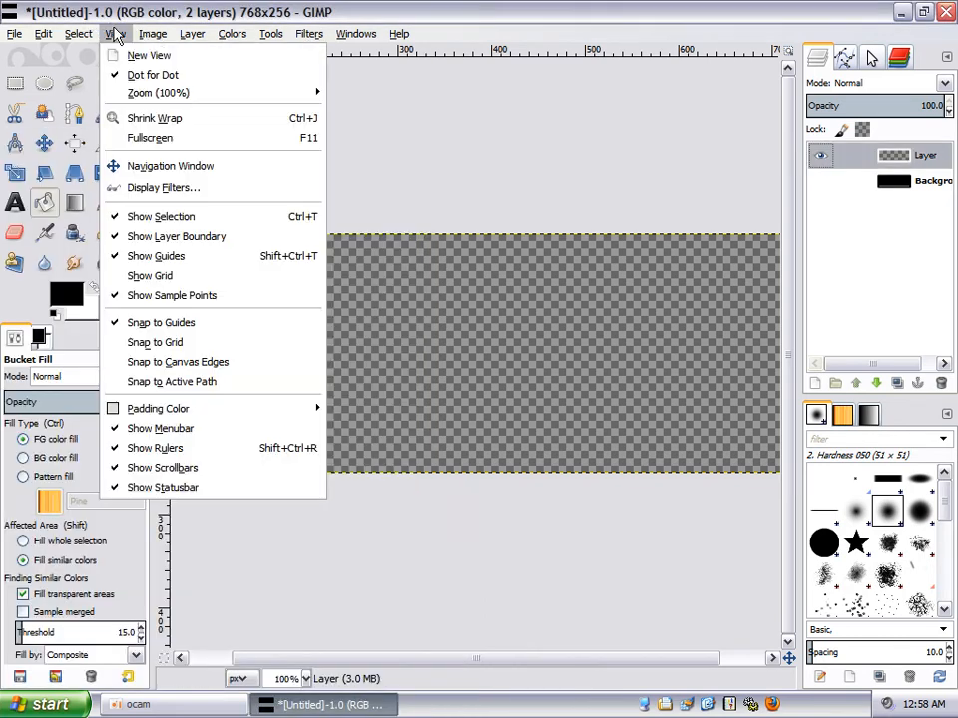
click(144, 276)
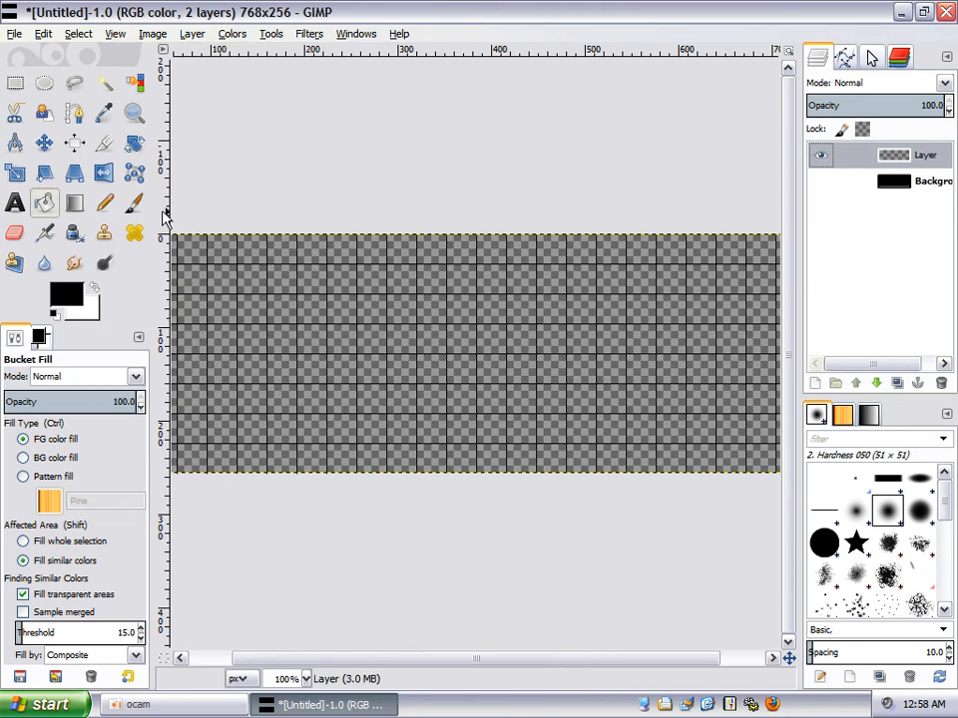
click(116, 34)
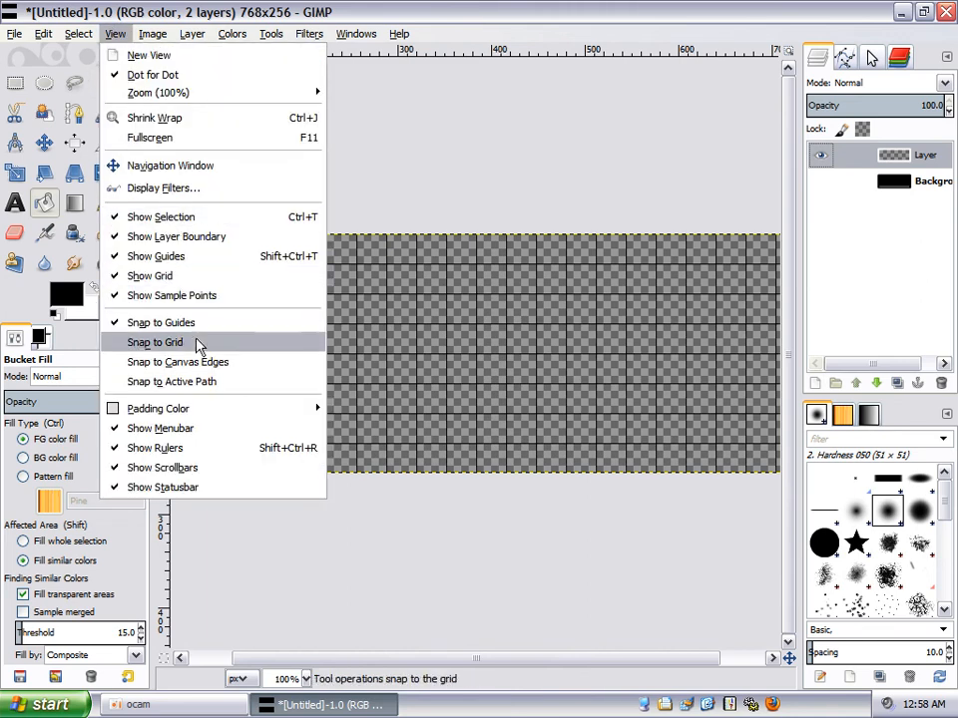
click(155, 342)
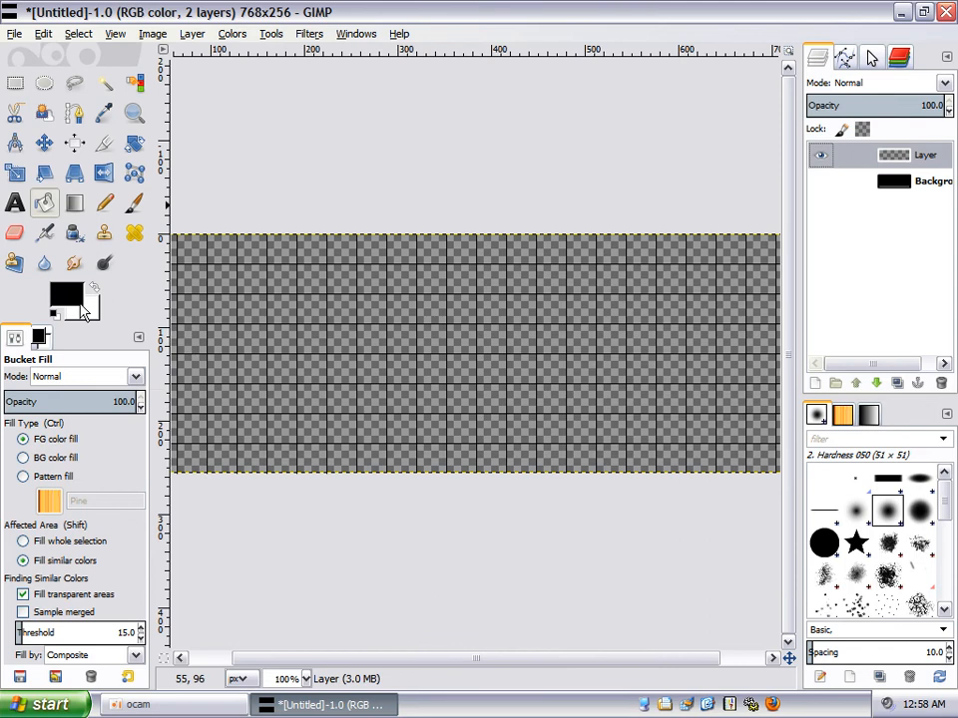
- Paint a straight black diagonal line from the grid point (96, 128) to (160, 64) with the Paintbrush
click(134, 204)
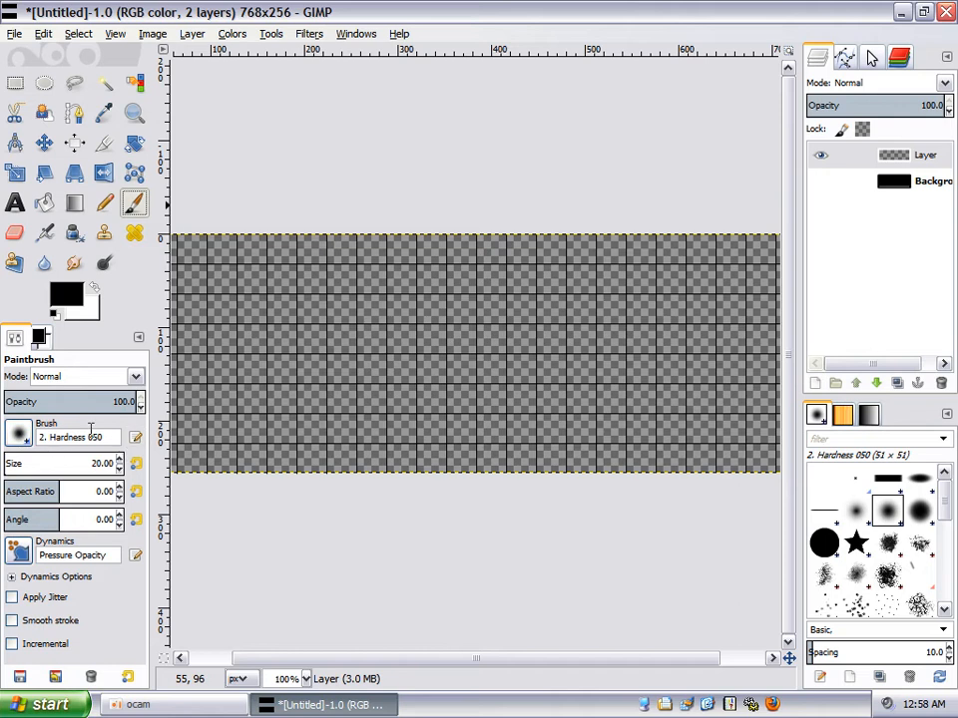
click(206, 355)
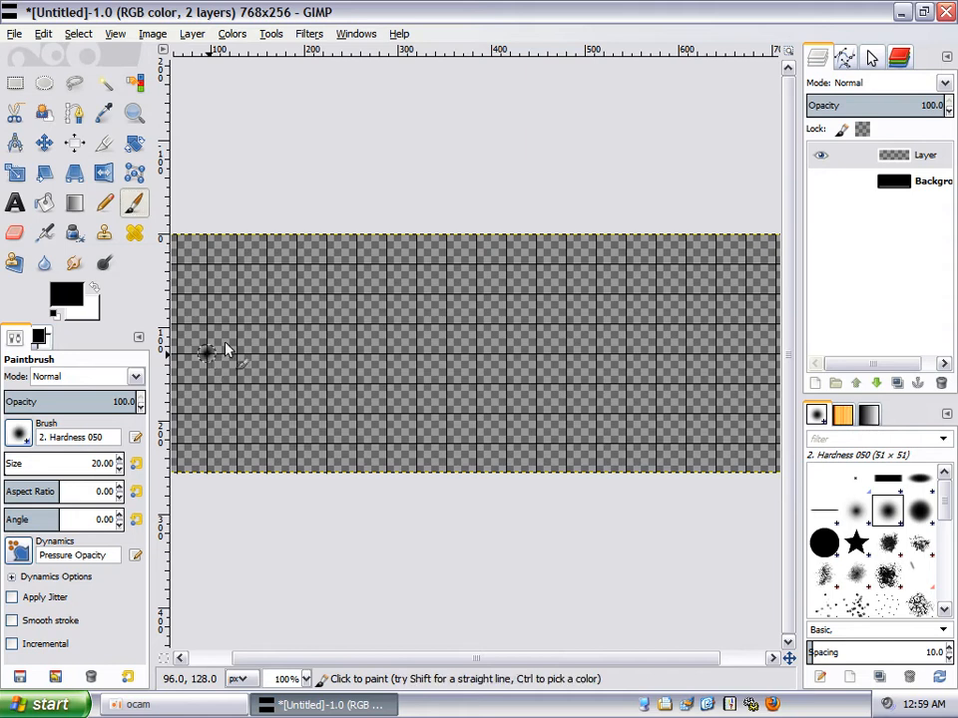
shift+click(266, 297)
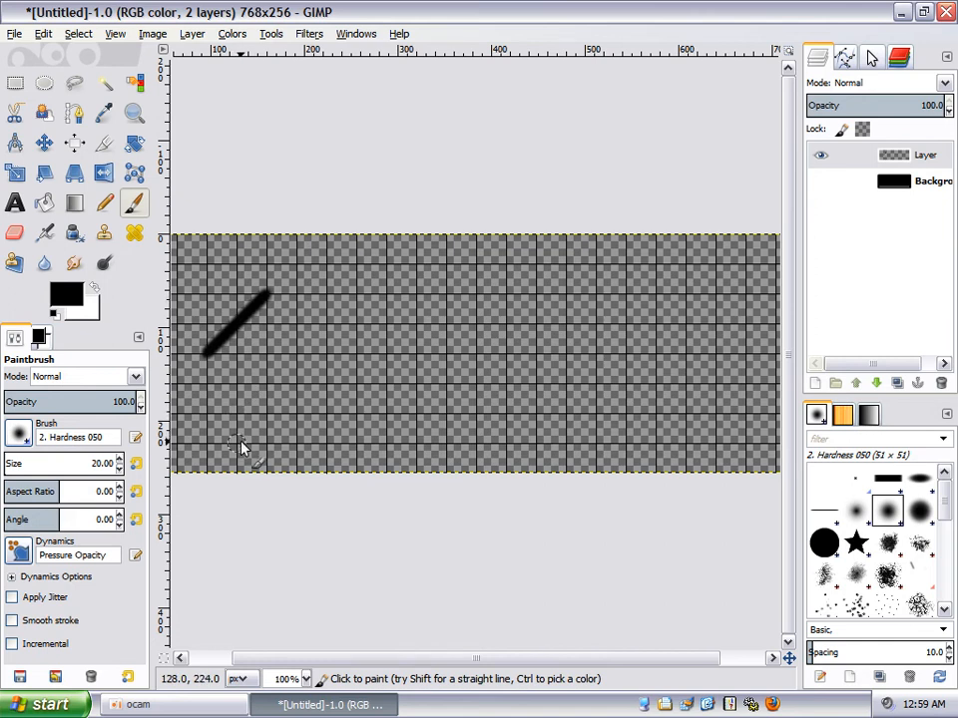
- Undo the diagonal brush line and the dab at its starting point
click(47, 35)
click(62, 61)
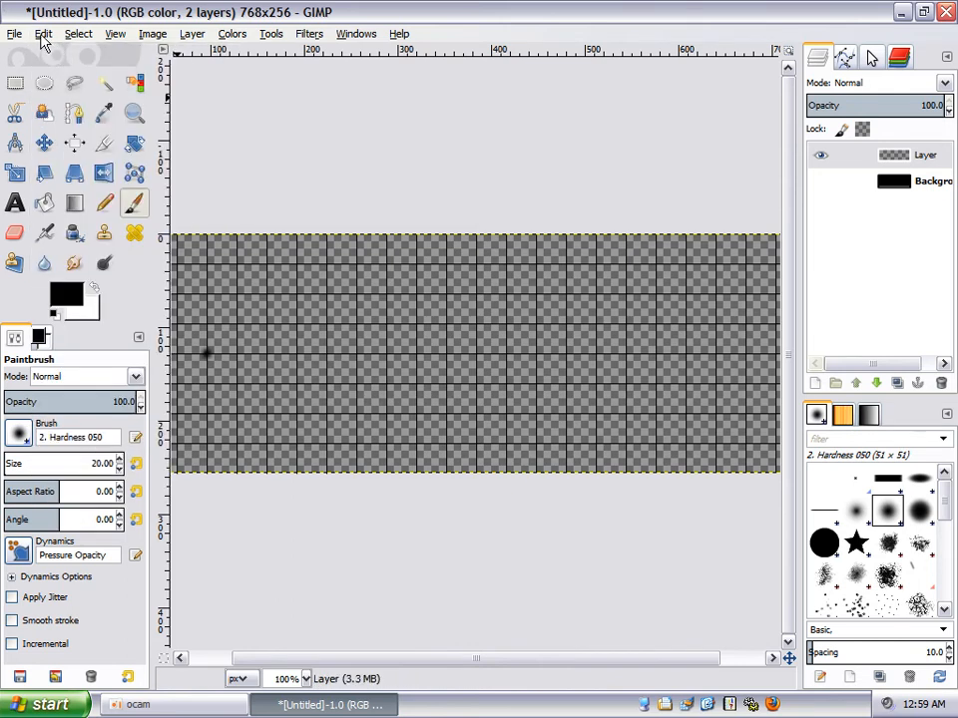
click(43, 35)
click(62, 56)
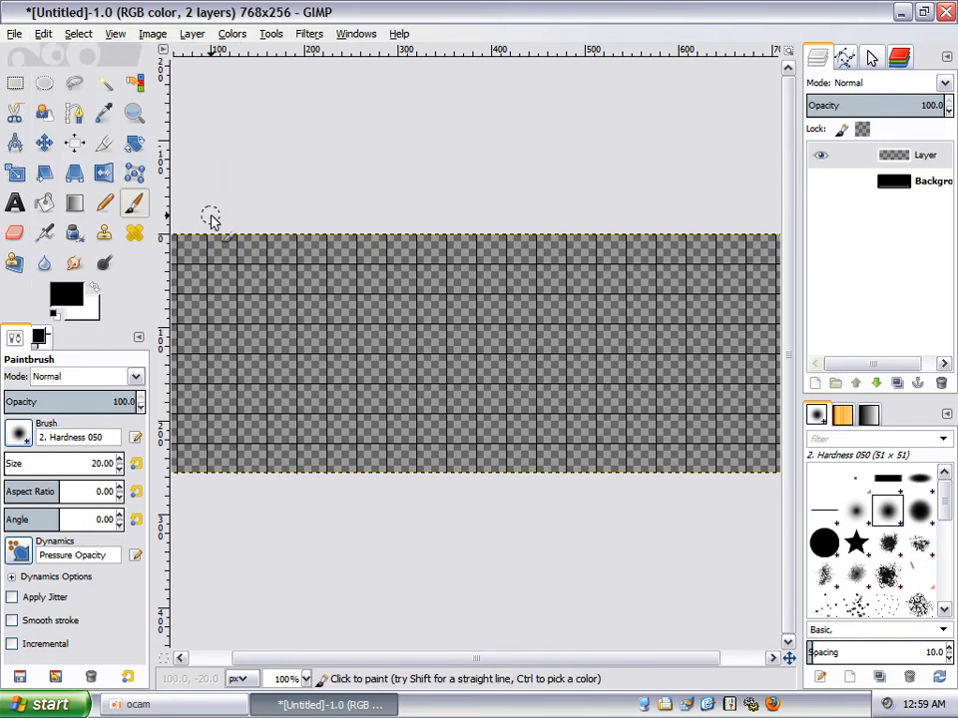
- Paint a straight black diagonal line from the grid point (96, 96) to (160, 32) with the Paintbrush
click(206, 324)
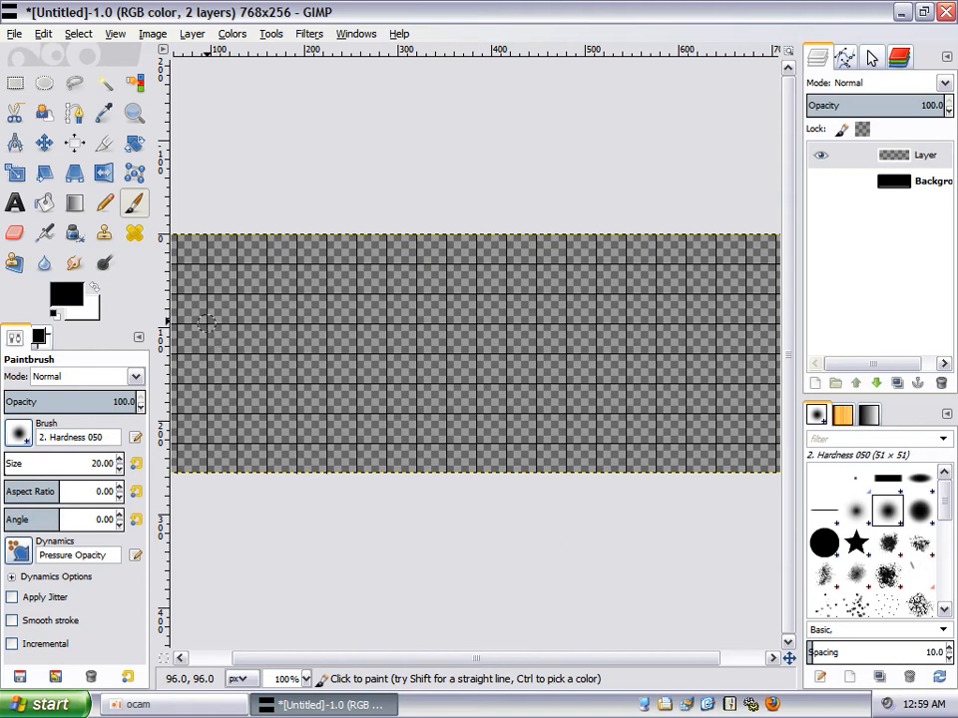
shift+click(266, 265)
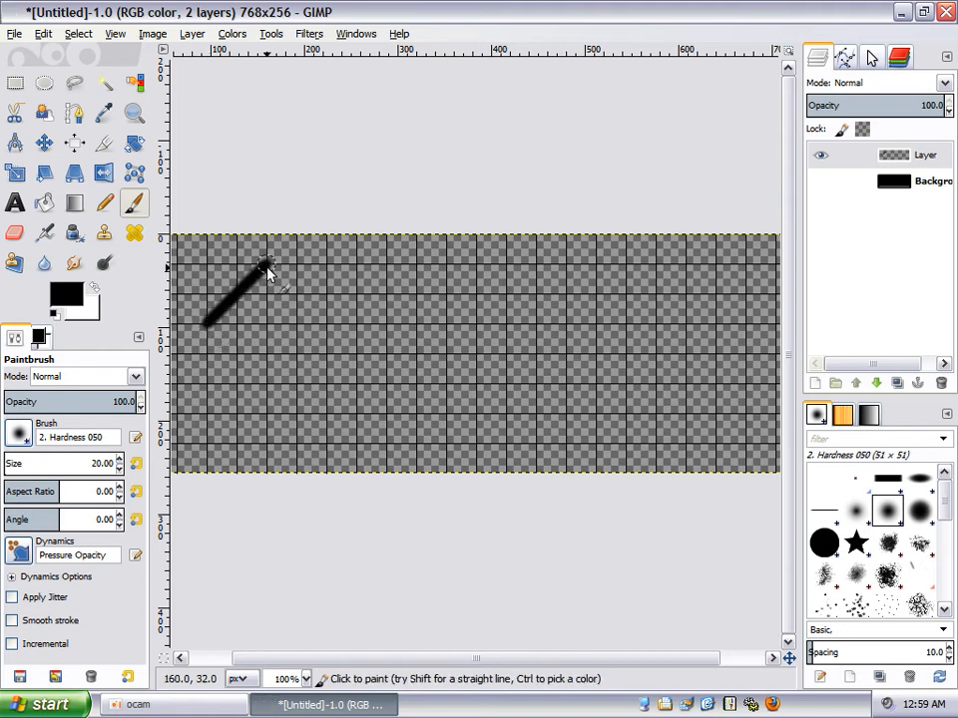
click(235, 443)
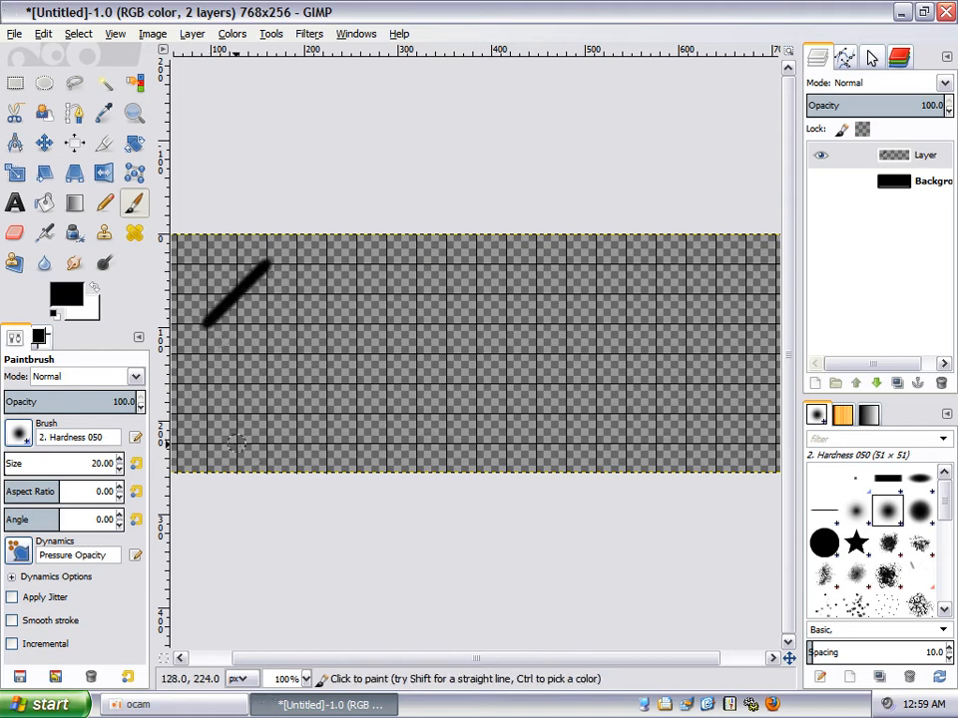
- Paint the T's stem from (128, 224) to (128, 64) and the E's upper arm from (224, 96) to (288, 32)
shift+click(235, 305)
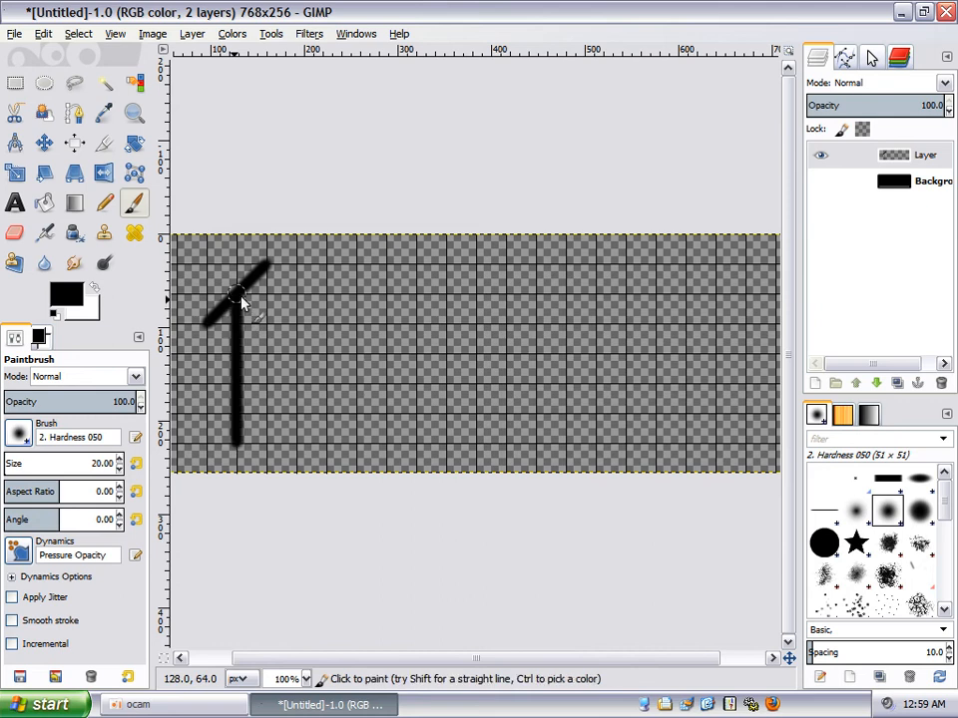
click(326, 321)
shift+click(387, 266)
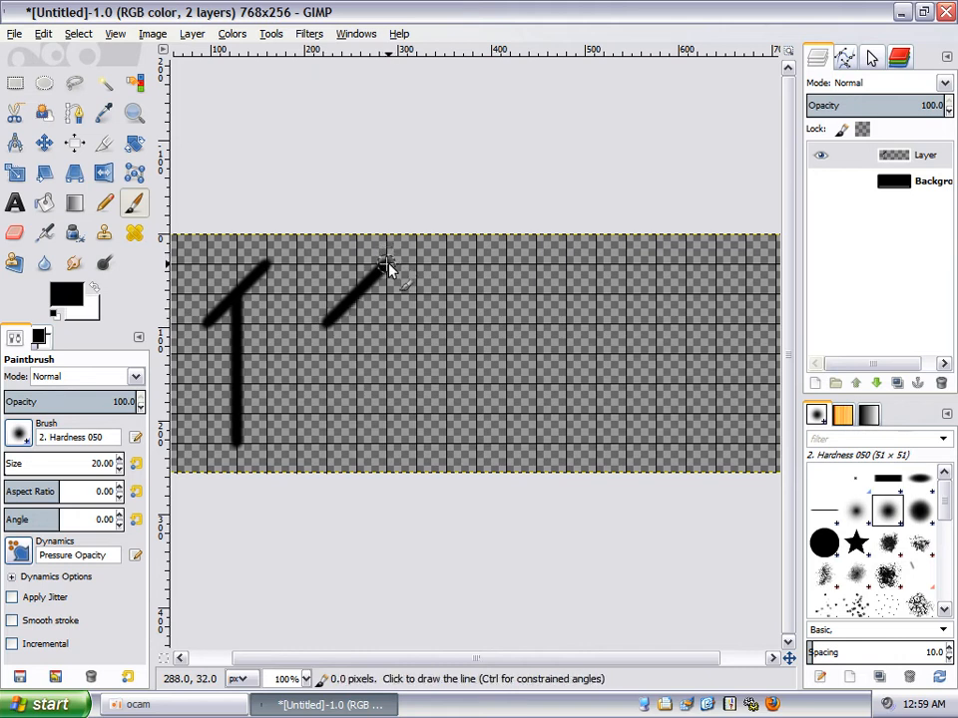
- Finish the E with arms from (224, 160) to (256, 128) and (224, 224) to (288, 160), plus a stem from (224, 96) to (224, 224)
click(327, 383)
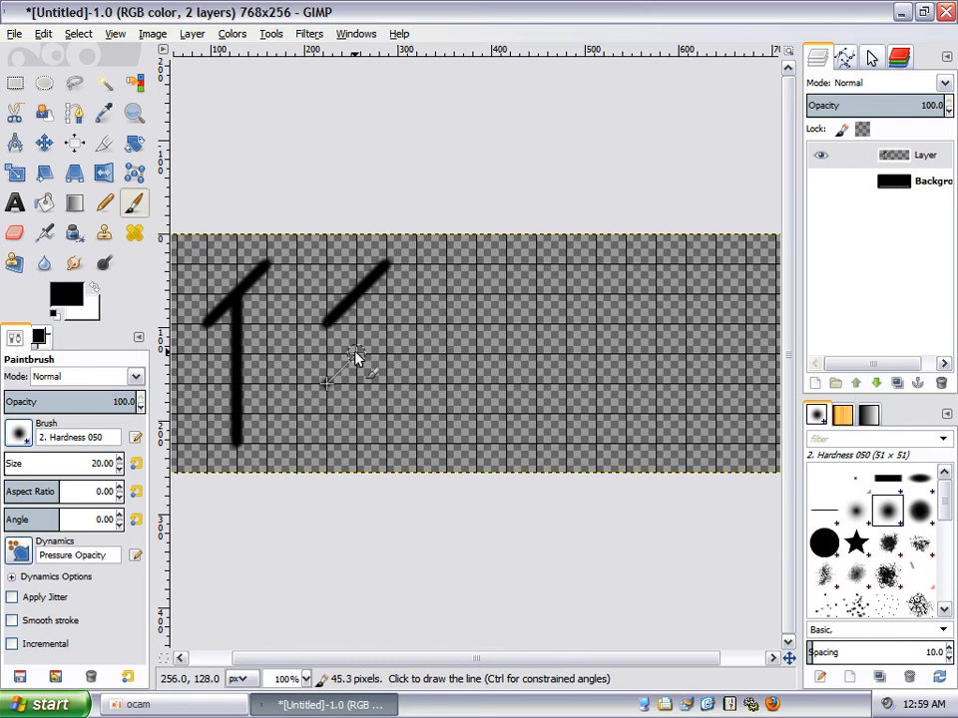
shift+click(356, 357)
click(327, 443)
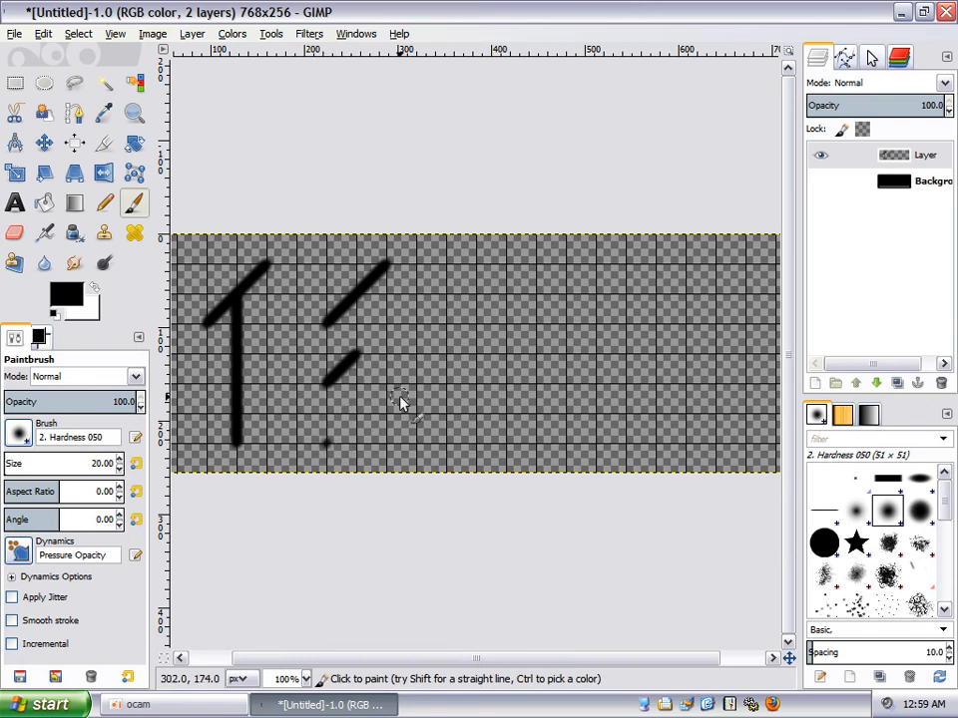
shift+click(388, 388)
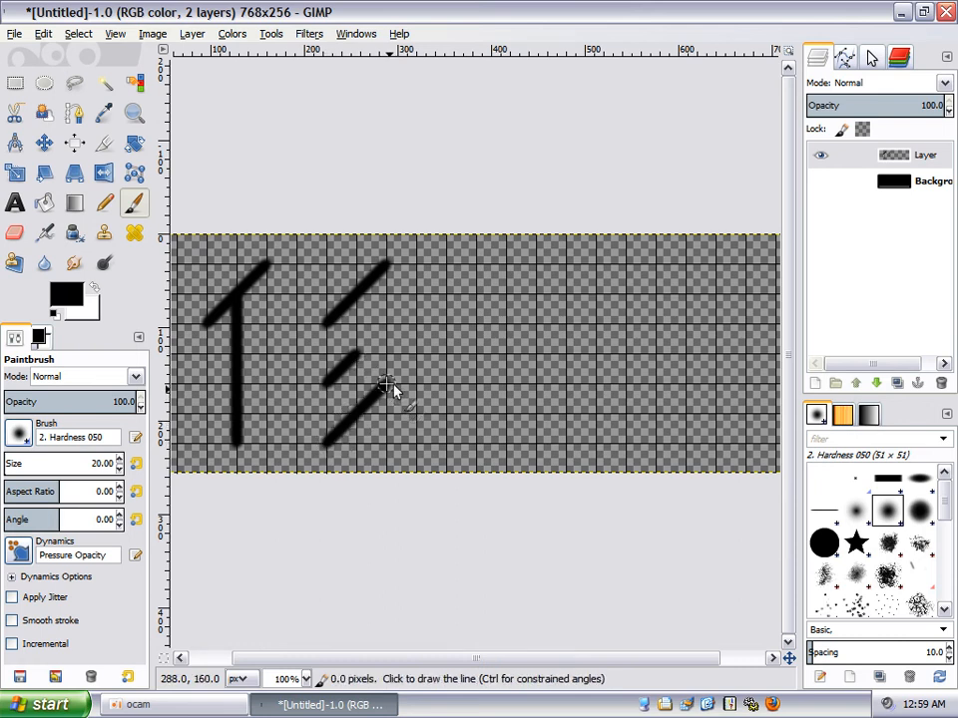
click(327, 329)
shift+click(327, 443)
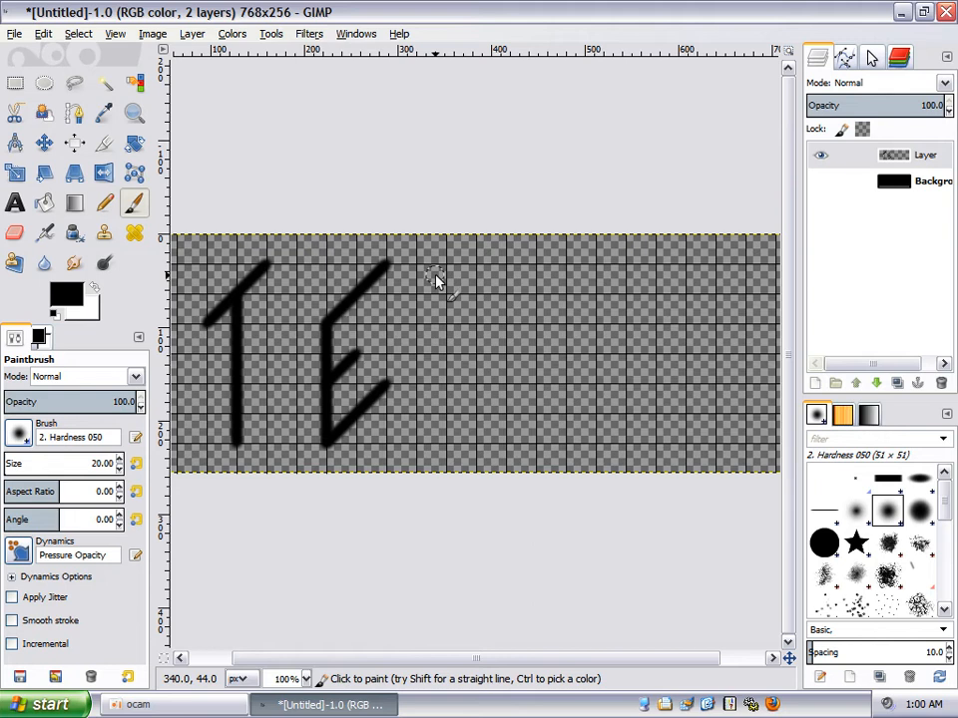
- Start the letter S with straight lines from (352, 96) to (416, 32) and from (416, 96) to (416, 160)
click(446, 324)
shift+click(508, 266)
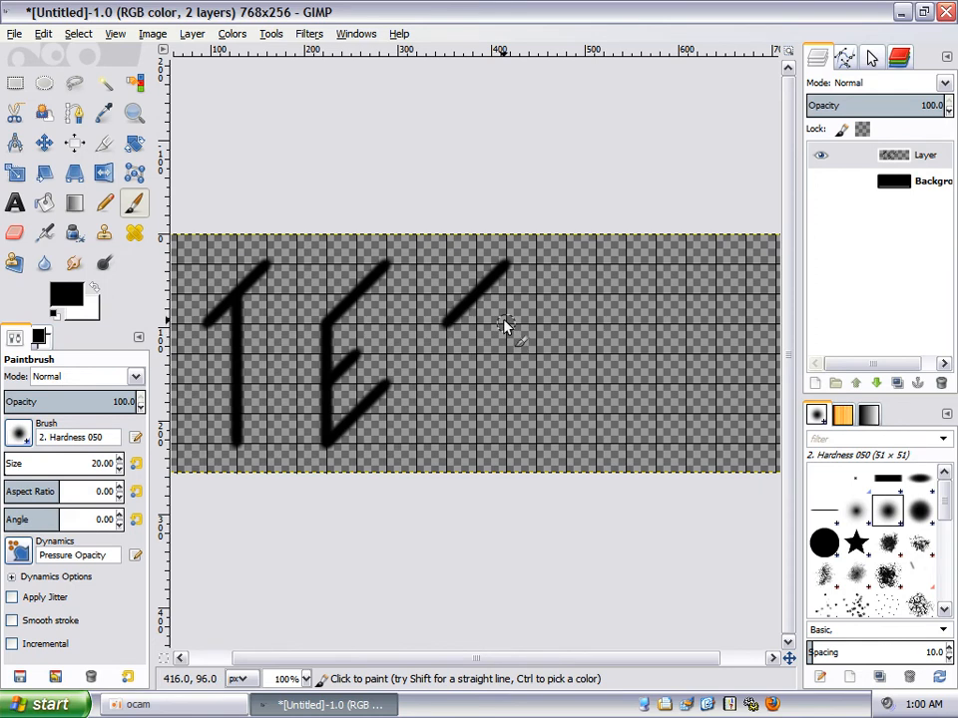
click(506, 323)
shift+click(507, 385)
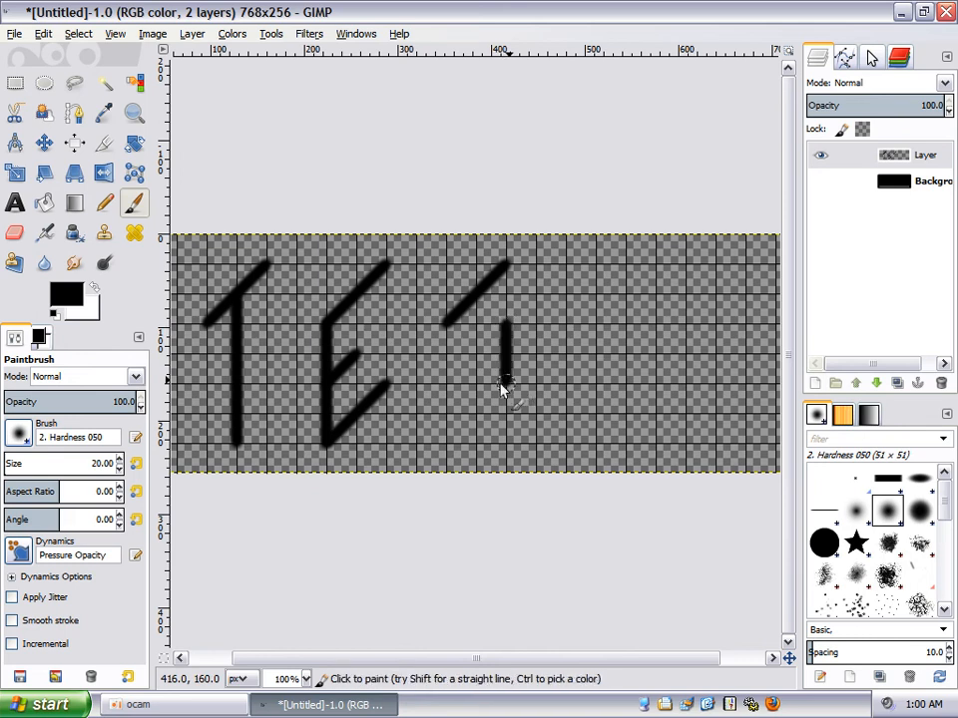
shift+click(445, 413)
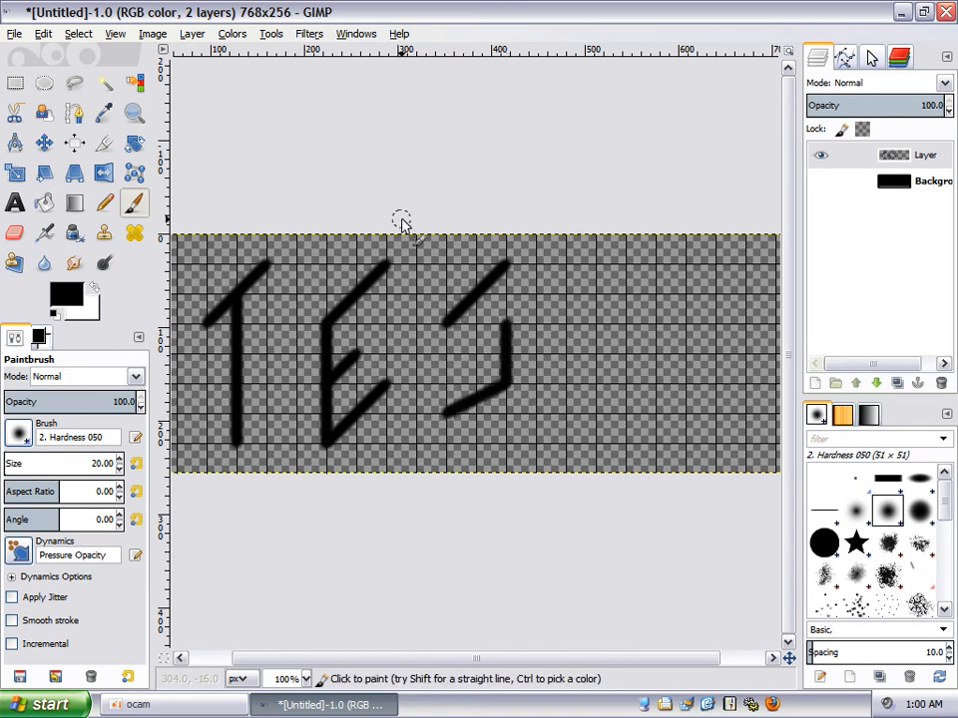
click(42, 38)
click(50, 57)
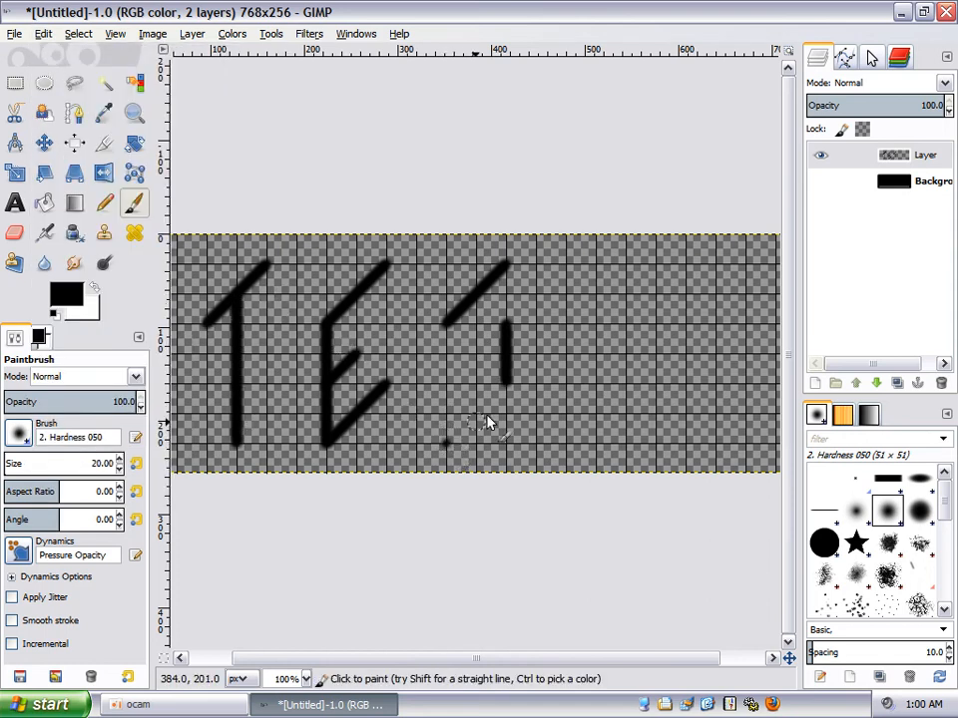
- Paint the S's lower diagonal as a straight line from (352, 224) to (416, 160)
shift+click(509, 381)
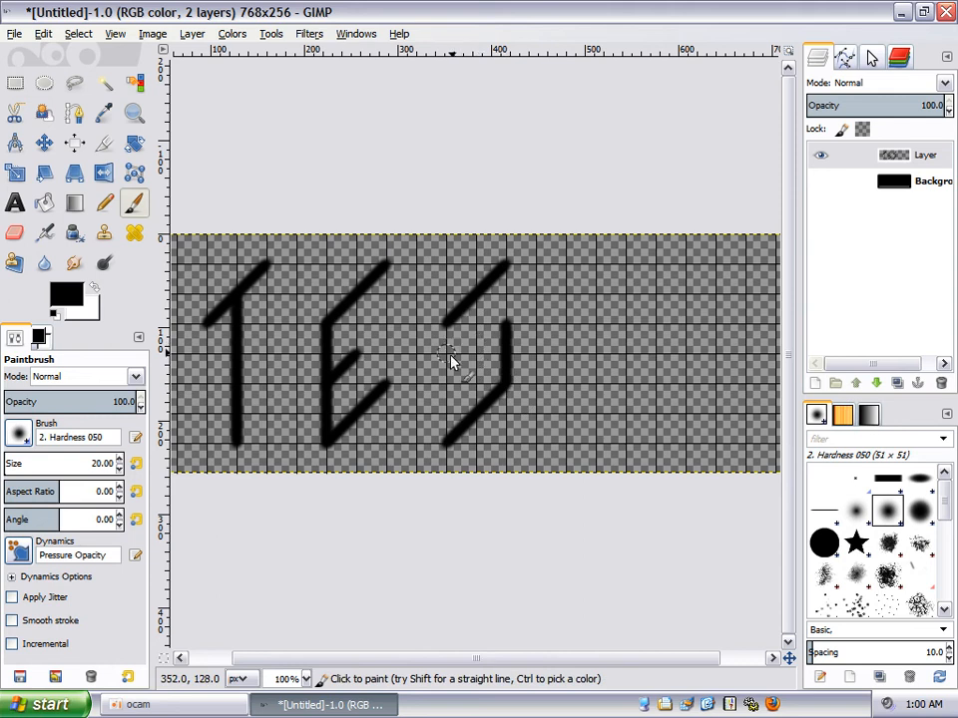
click(447, 355)
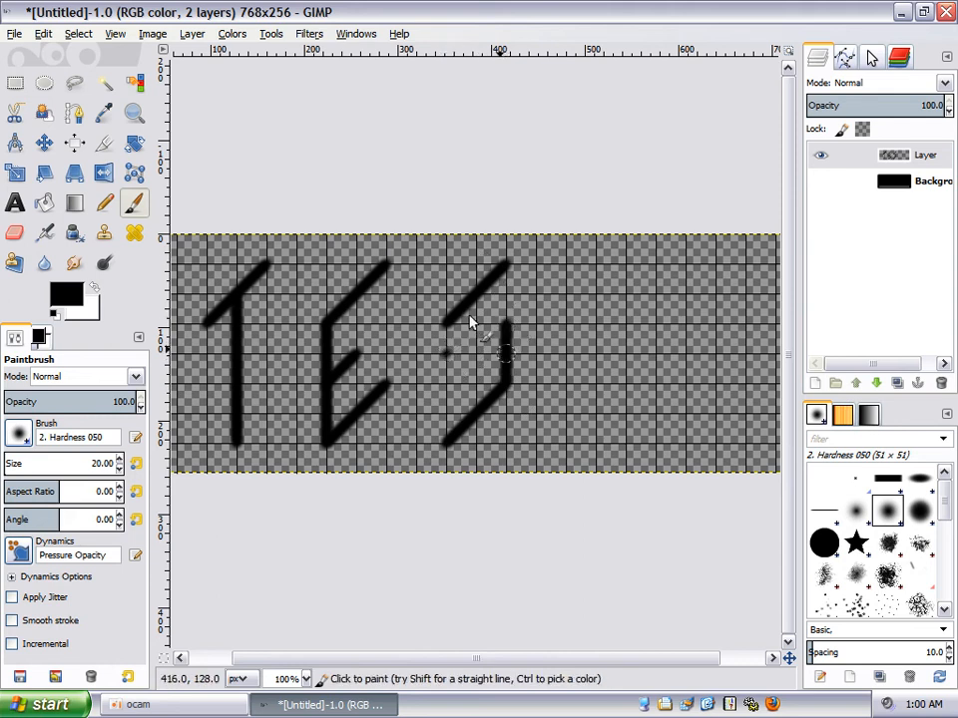
click(43, 34)
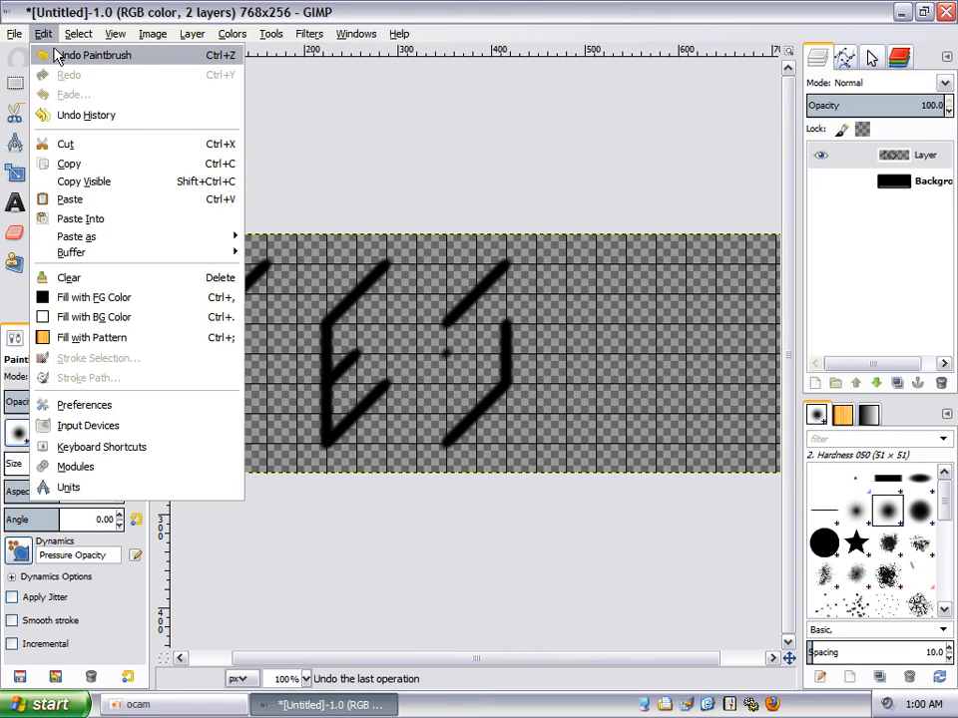
click(57, 55)
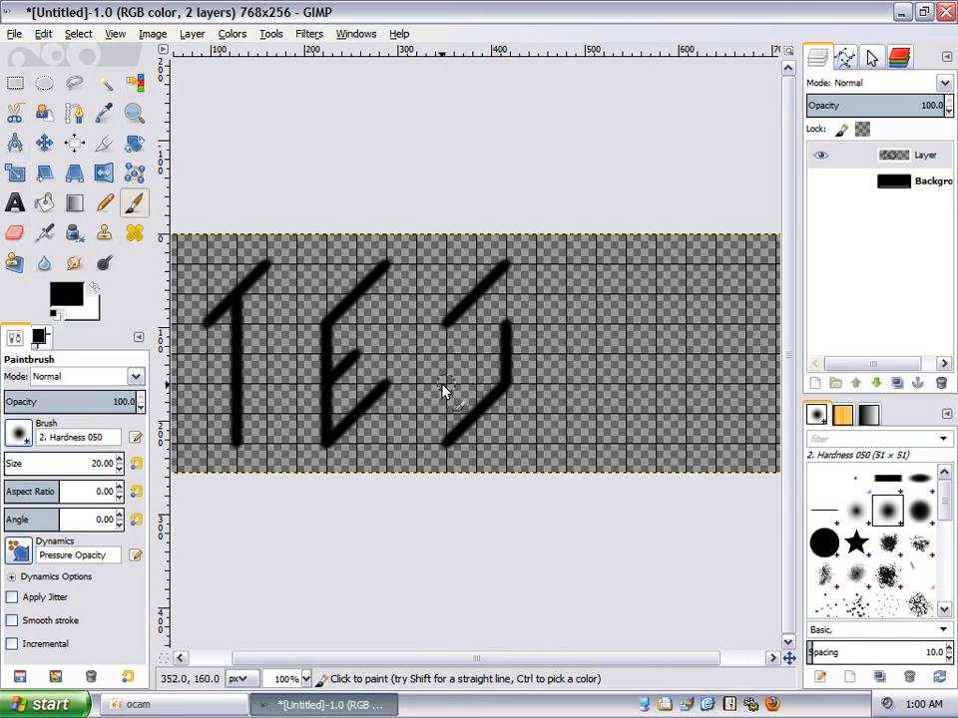
- Complete the S with straight lines from (352, 160) to (416, 96) and from (352, 160) to (352, 96)
click(444, 389)
shift+click(503, 331)
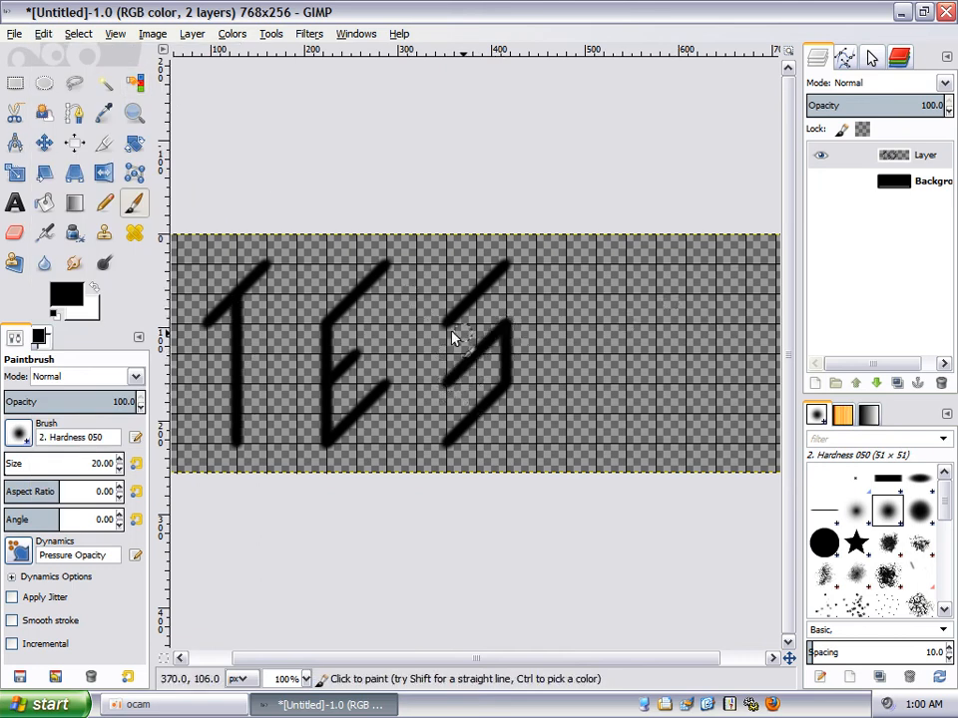
click(445, 382)
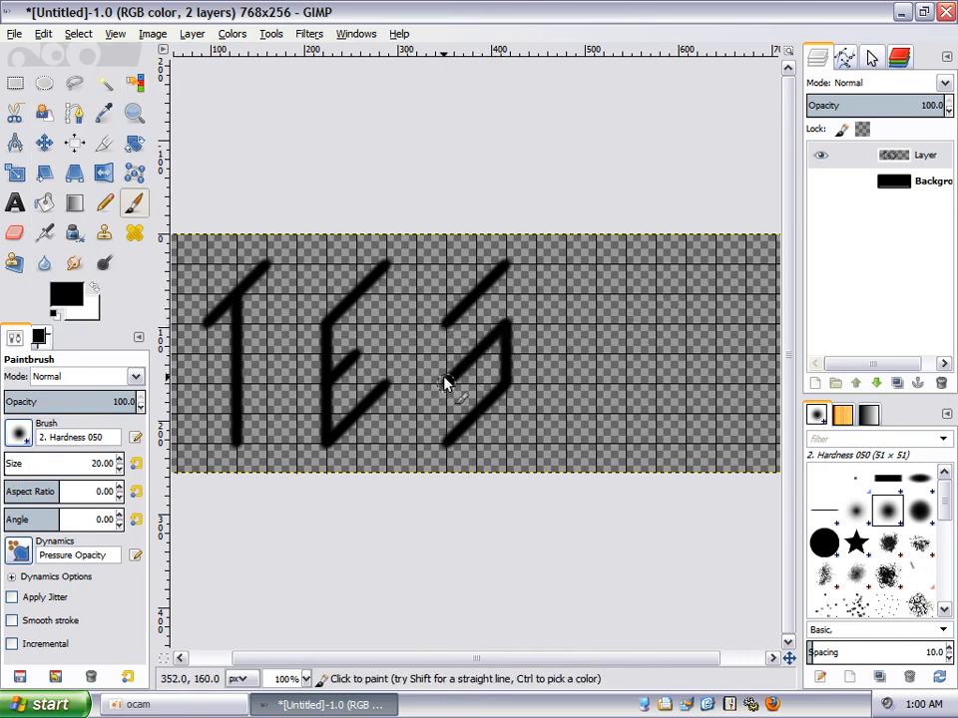
shift+click(445, 320)
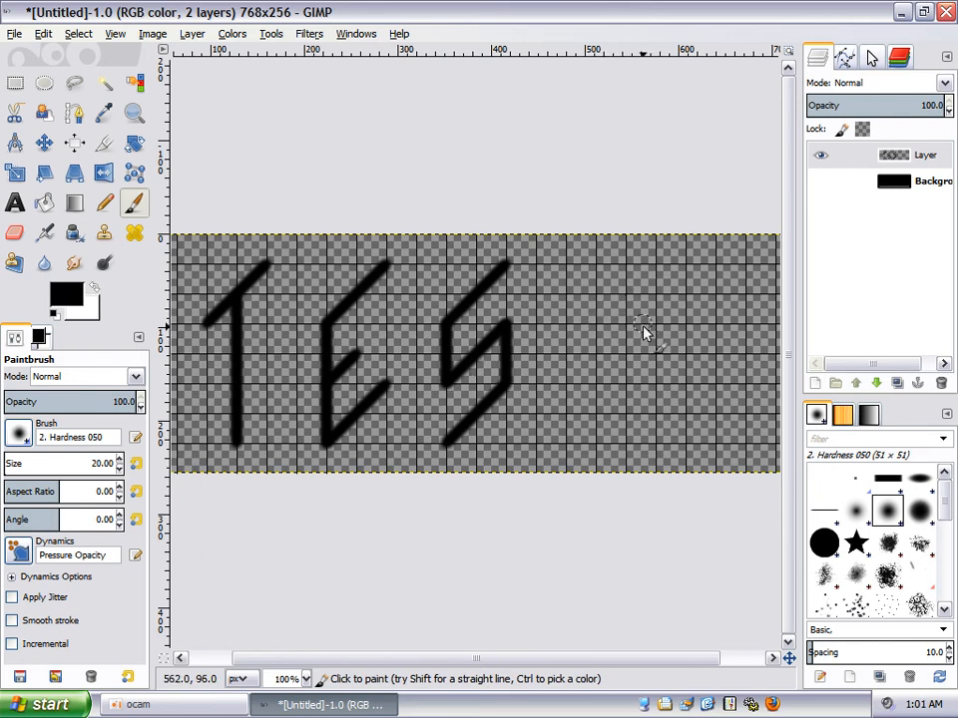
- Paint a second T with a diagonal from (480, 96) to (544, 32) and a stem from (512, 224) to (512, 64)
click(564, 321)
shift+click(623, 265)
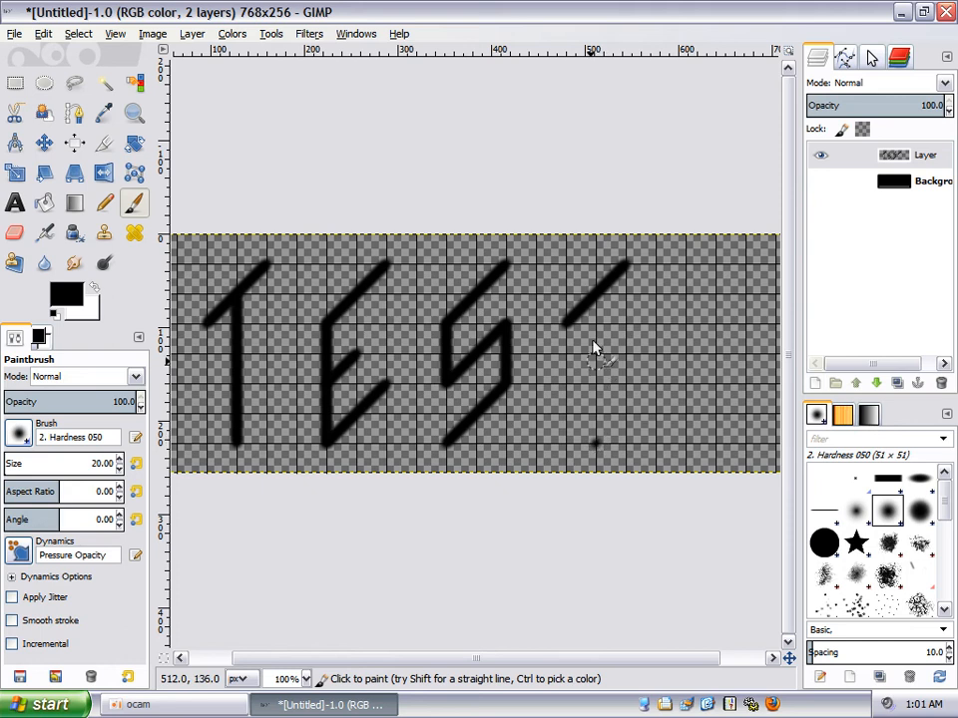
shift+click(596, 297)
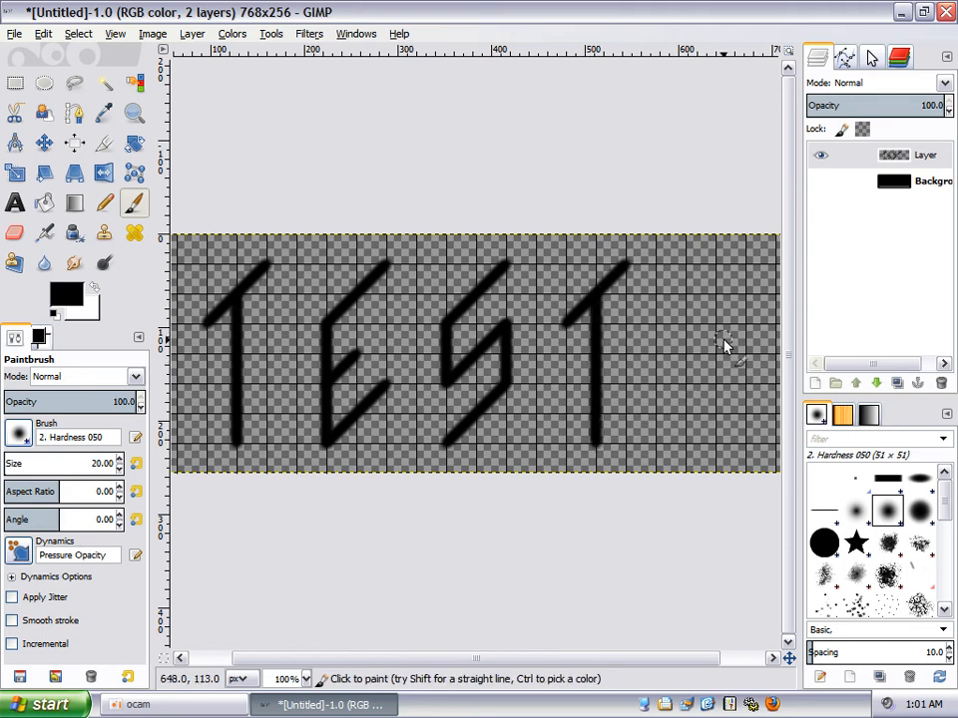
- Paint three exclamation marks at x = 608, 640 and 672, each a vertical line from y = 32 to 192 with a dot at 224
click(684, 263)
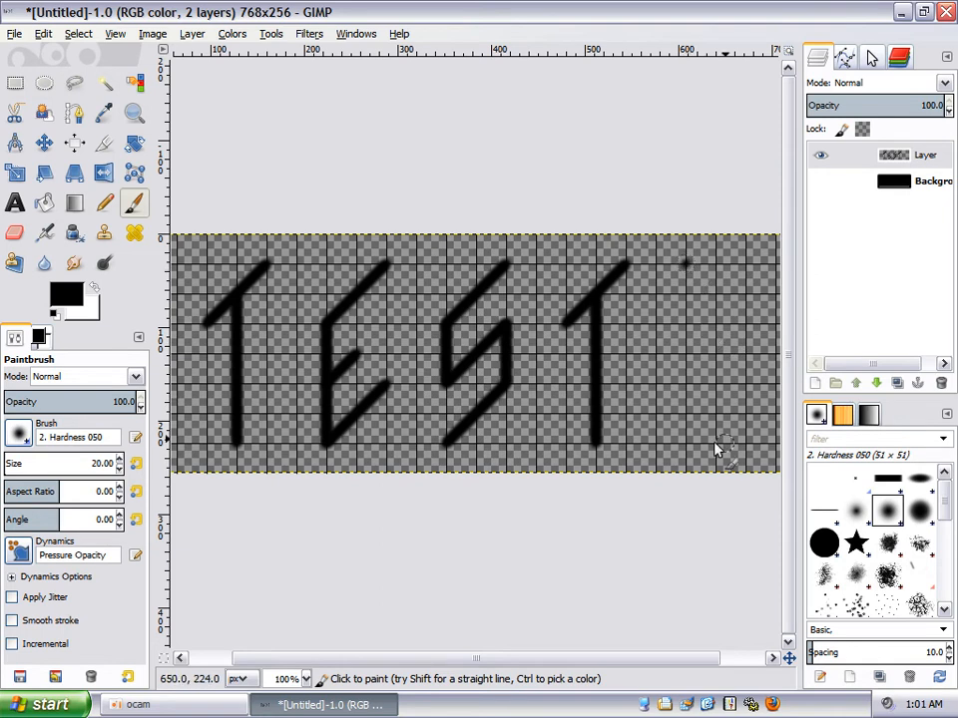
shift+click(687, 415)
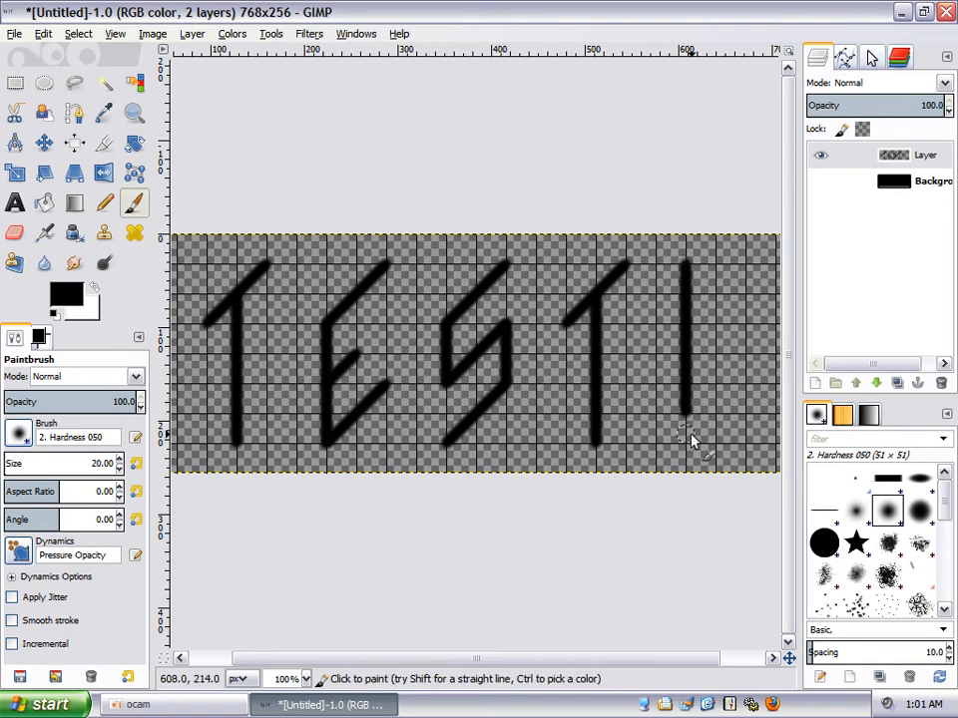
click(686, 441)
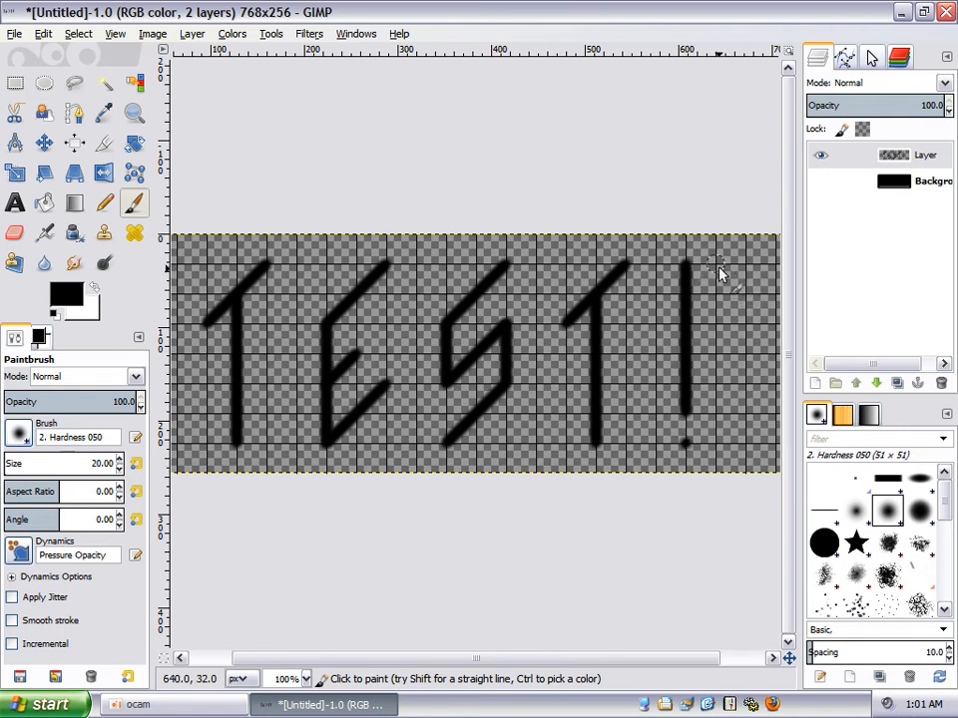
shift+click(718, 423)
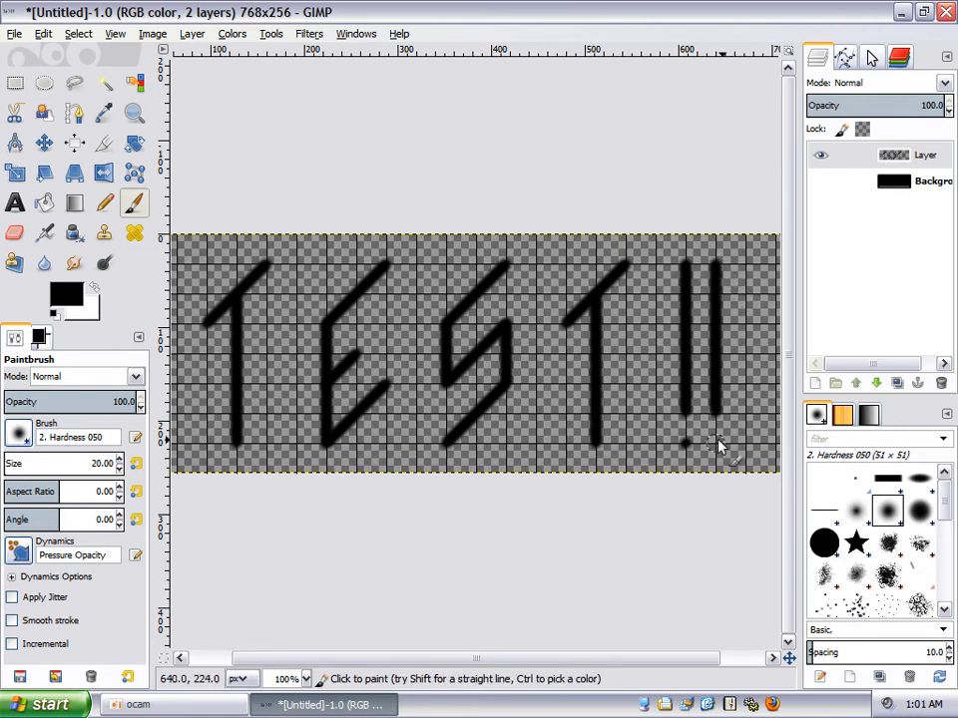
click(716, 442)
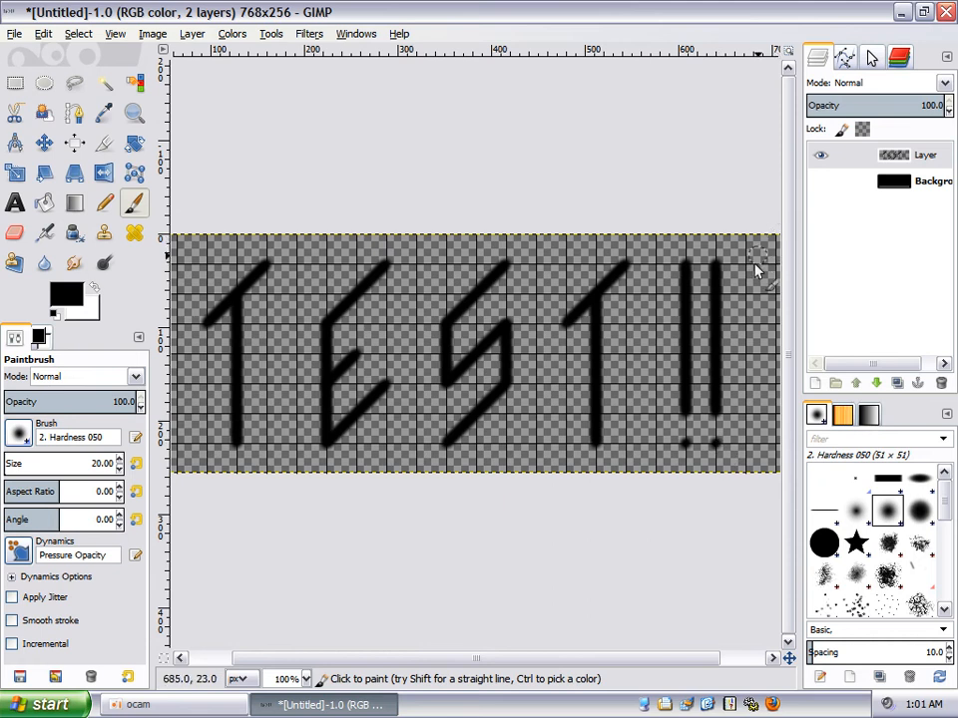
shift+click(746, 417)
click(747, 444)
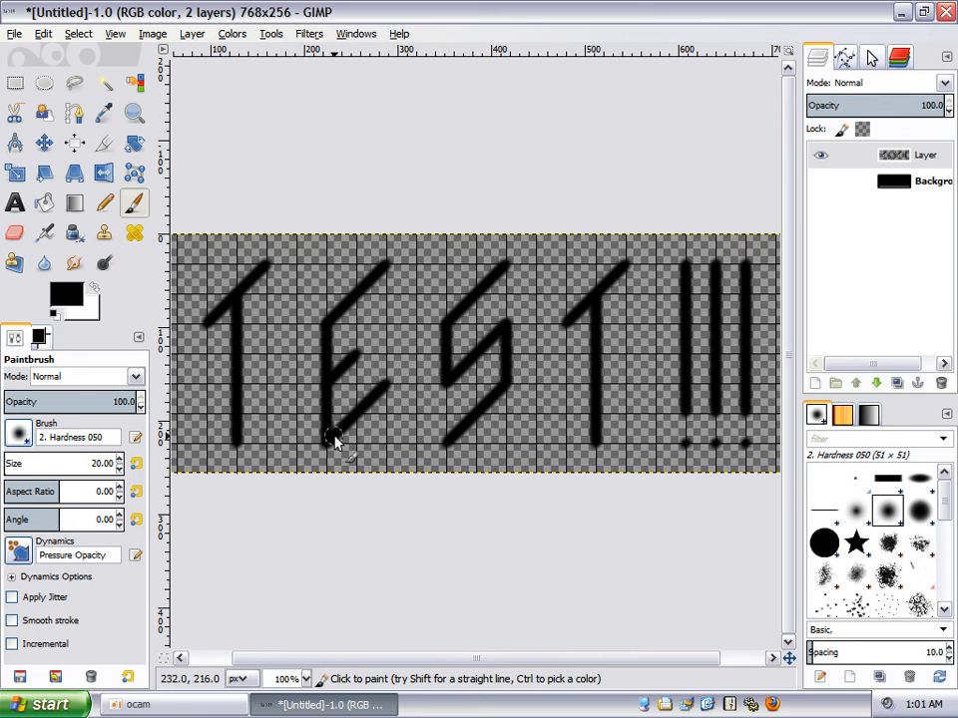
click(306, 679)
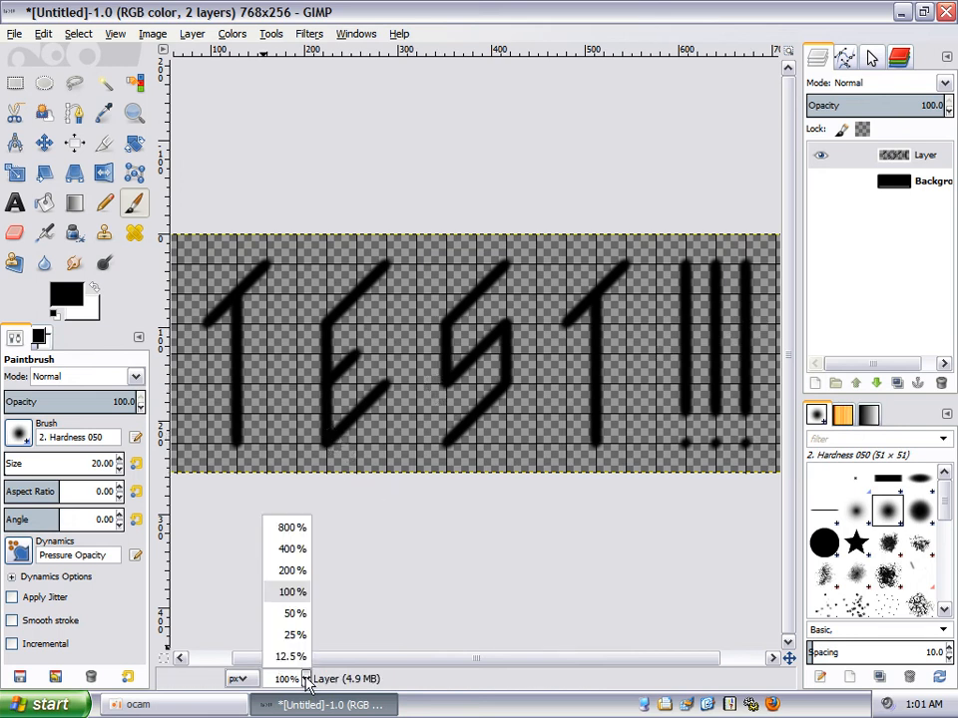
click(295, 613)
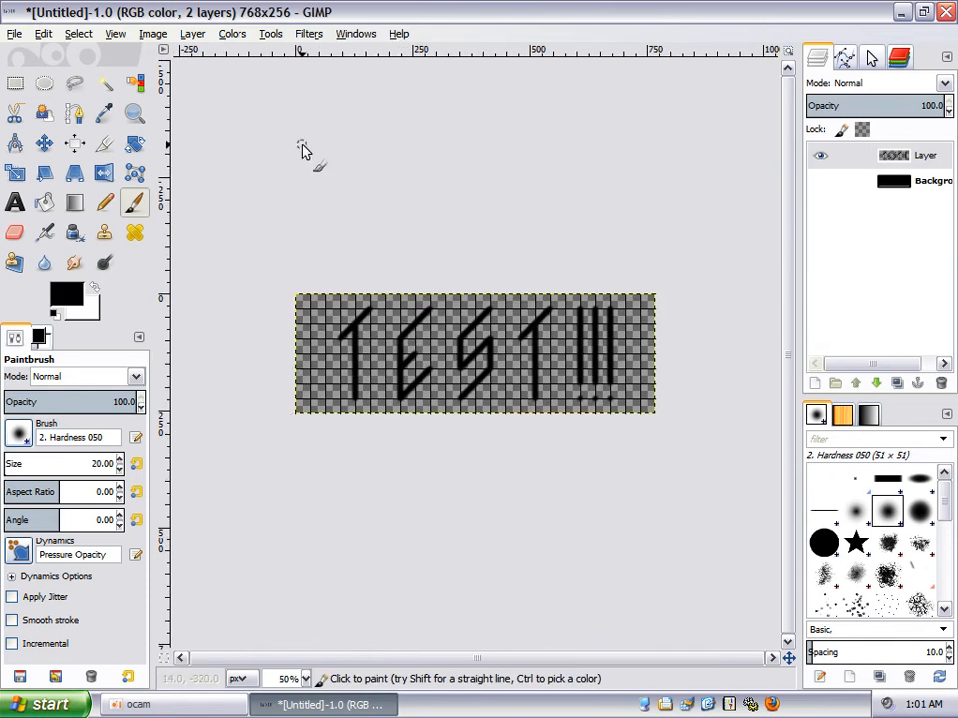
click(307, 679)
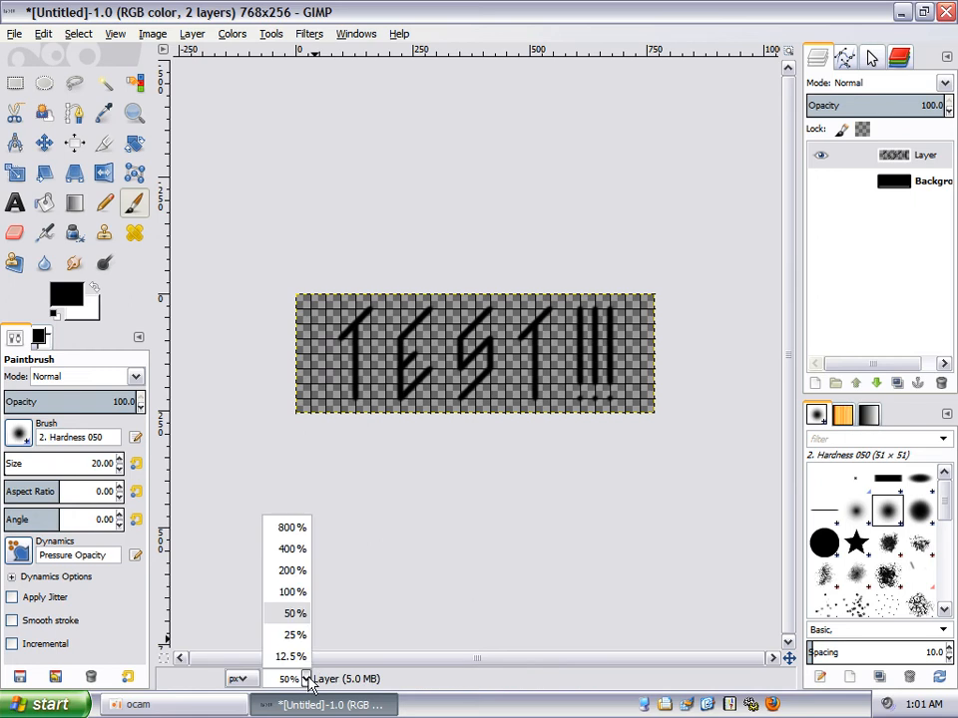
click(292, 593)
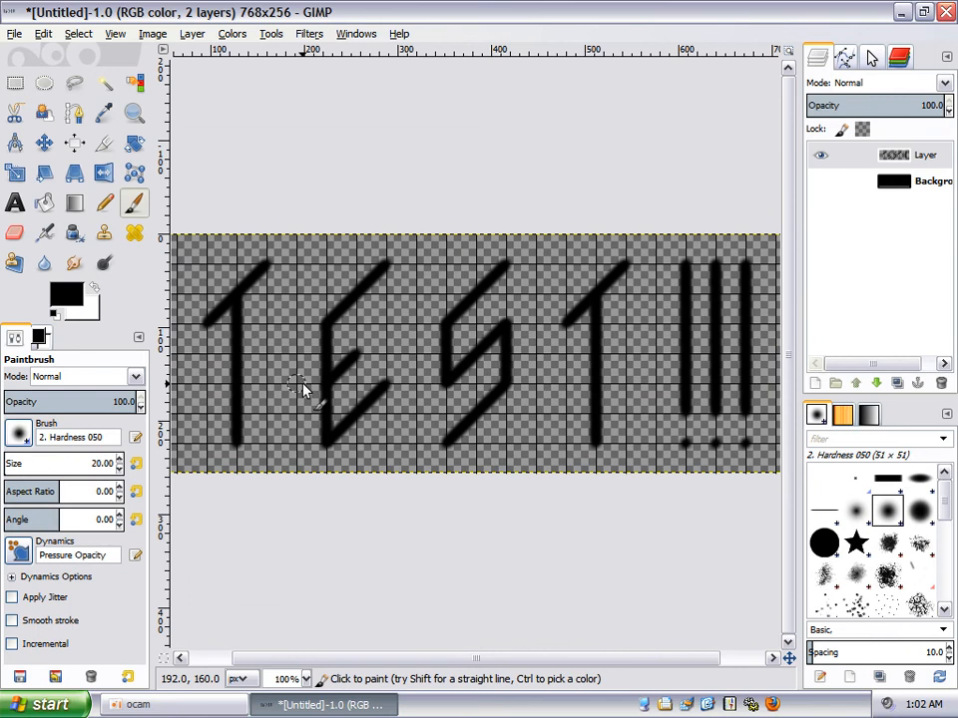
key(ctrl)
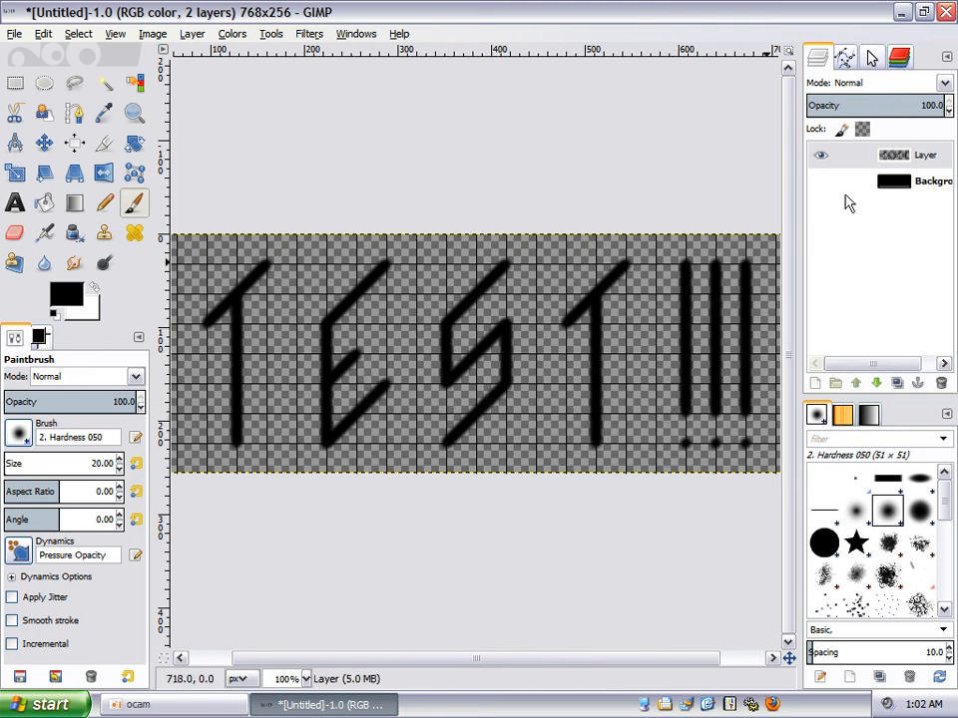
- Select the painted lettering from the layer's alpha and shrink the selection by 1 px
right_click(930, 156)
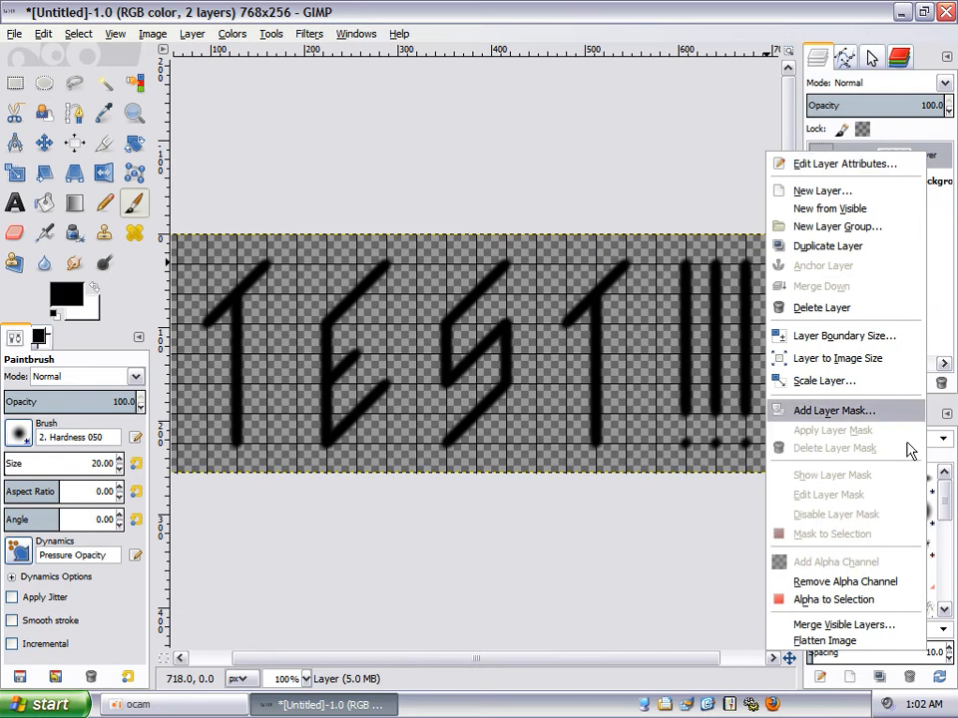
click(834, 599)
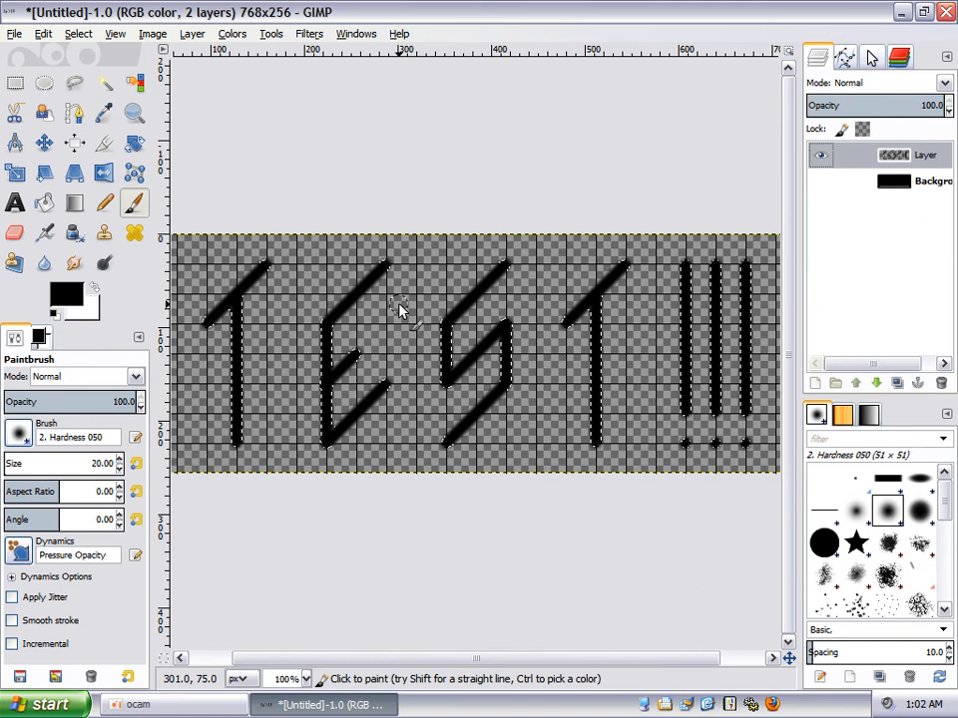
click(79, 34)
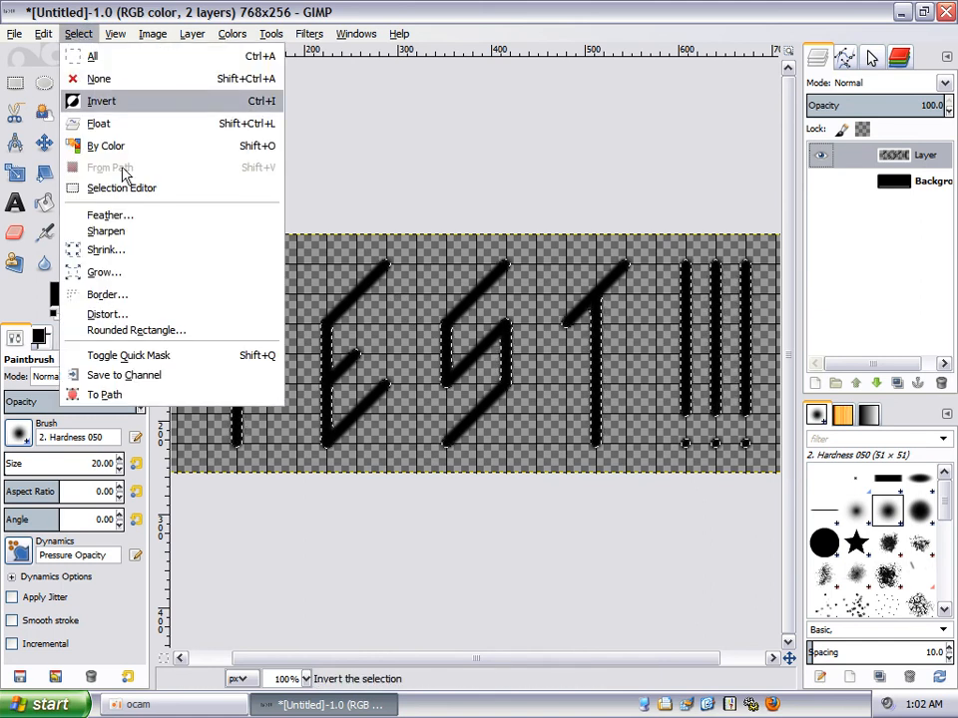
click(117, 251)
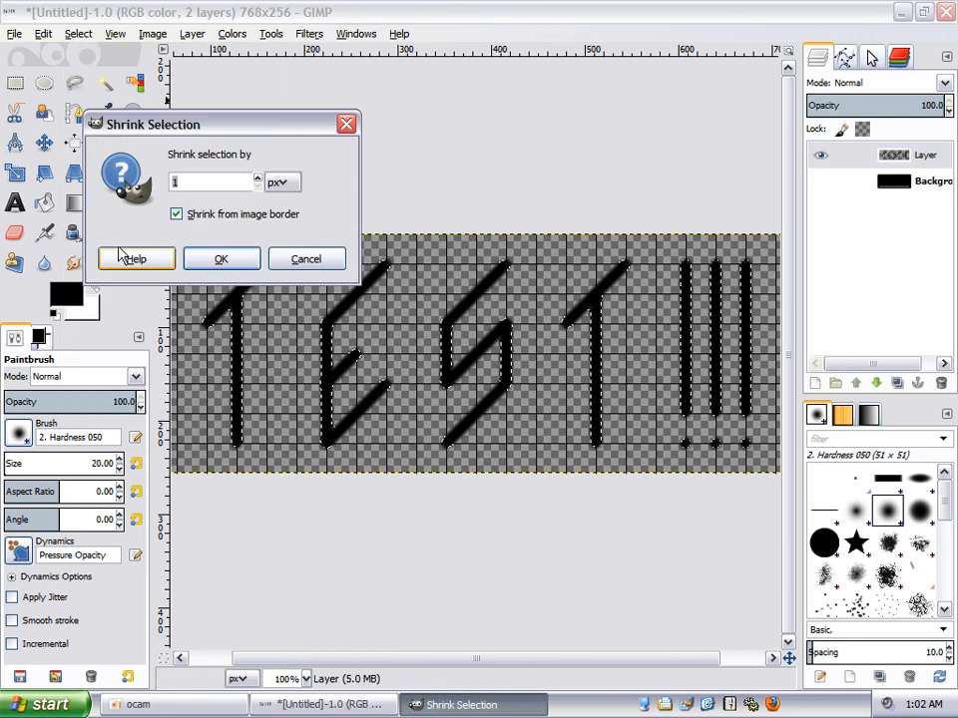
click(224, 262)
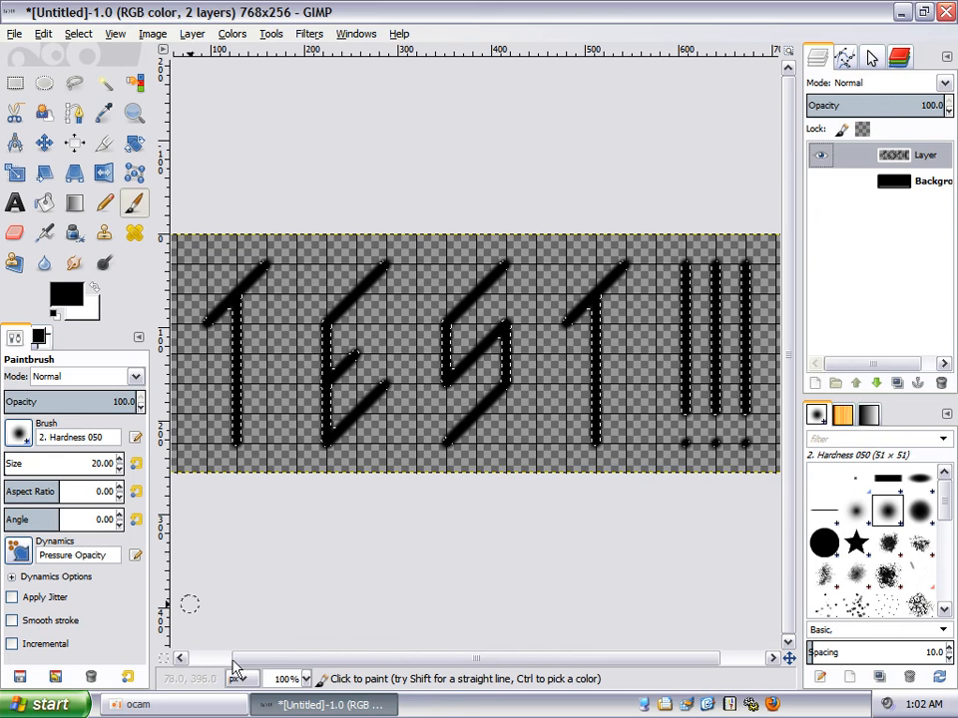
- Prepare the Bucket Fill tool with white as the foreground color and black as the background color
click(45, 204)
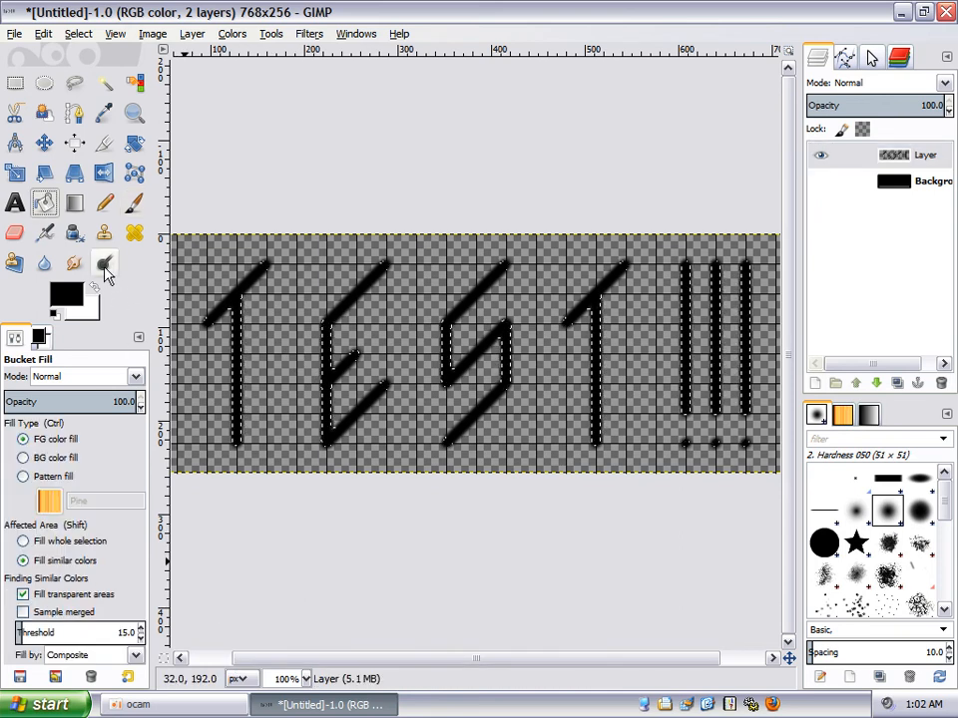
click(94, 289)
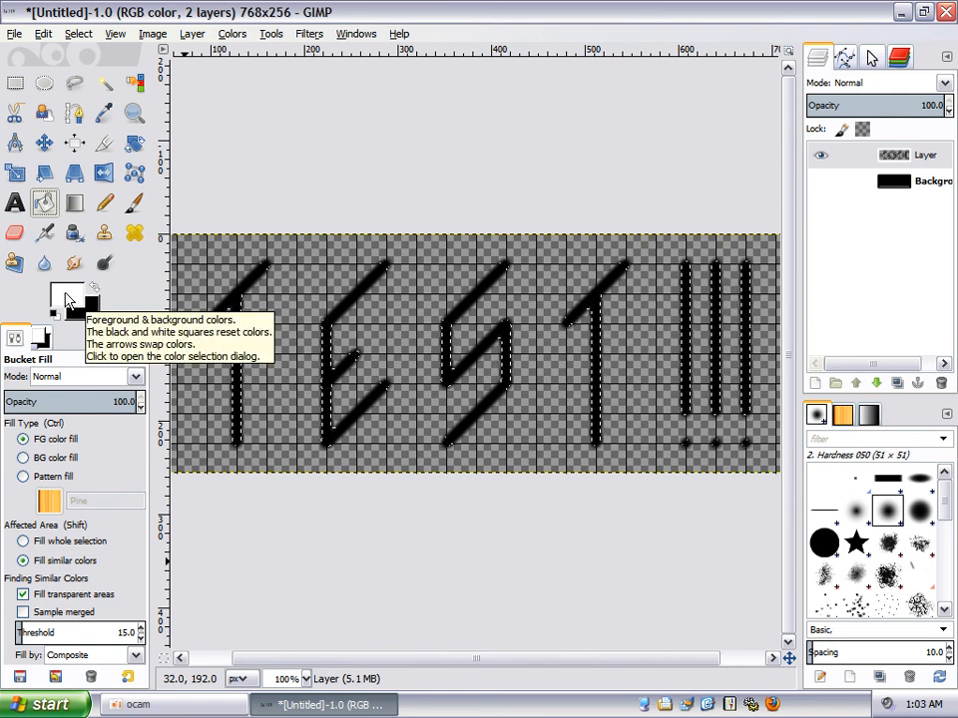
click(68, 298)
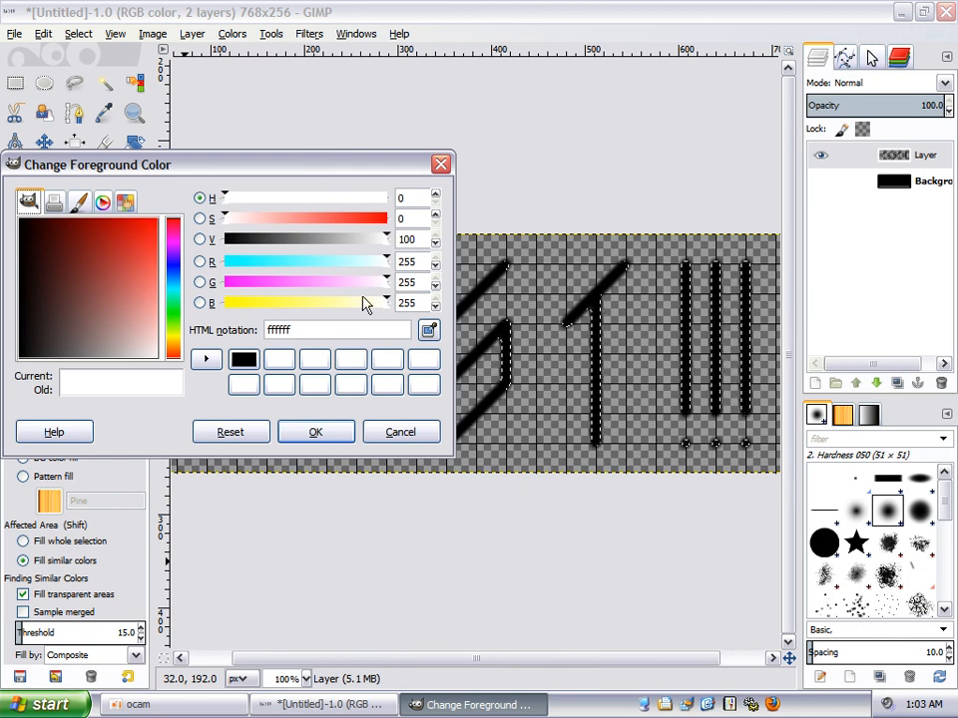
click(414, 431)
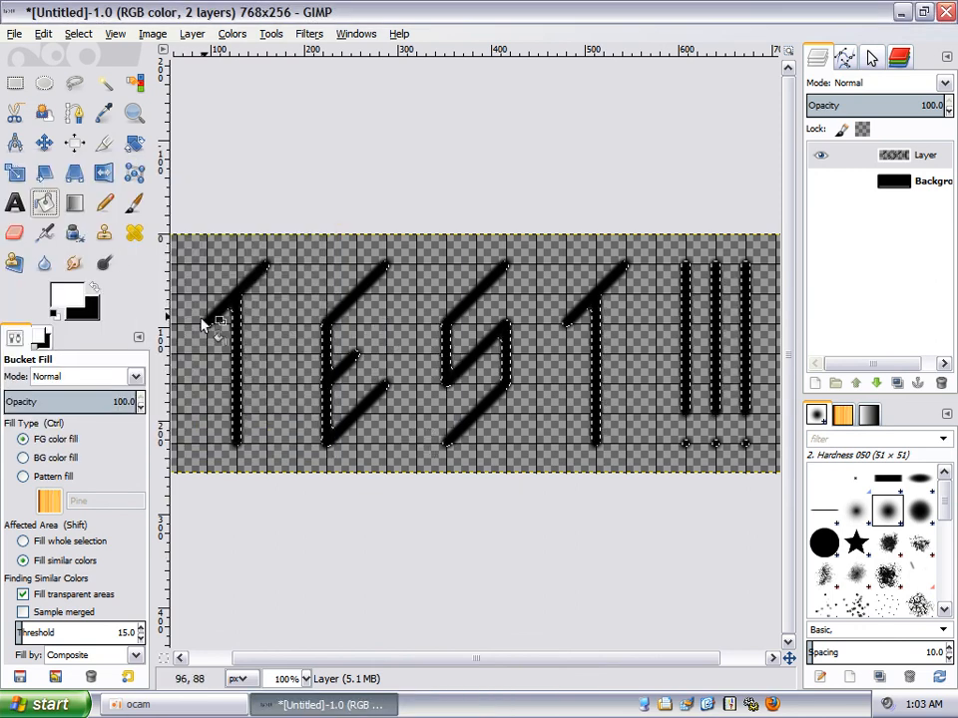
- Feather the lettering selection by 4 px
click(80, 36)
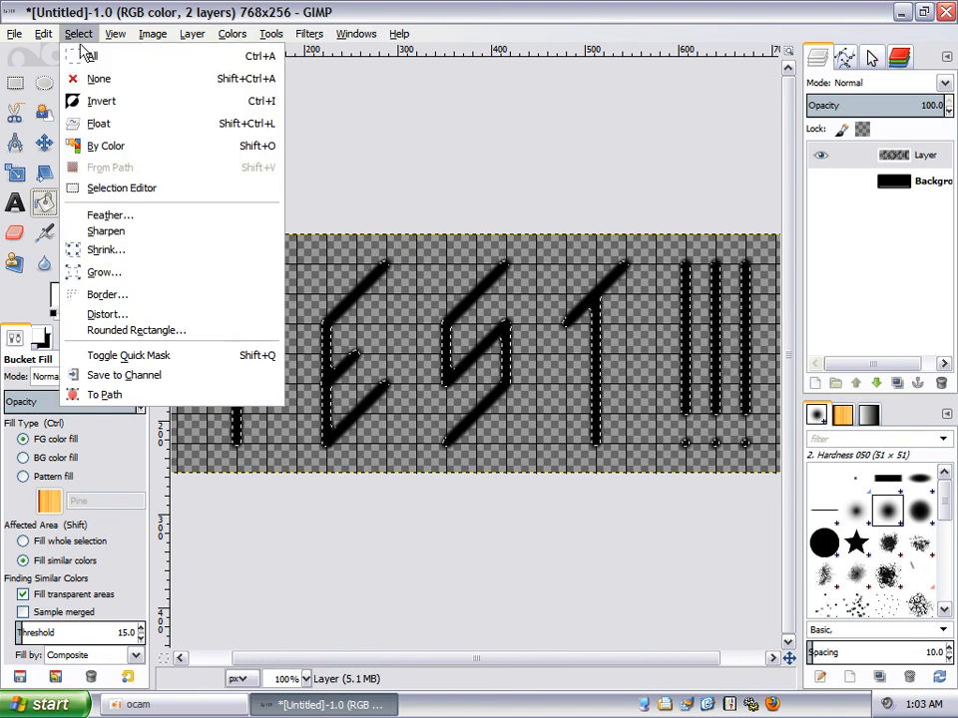
click(110, 216)
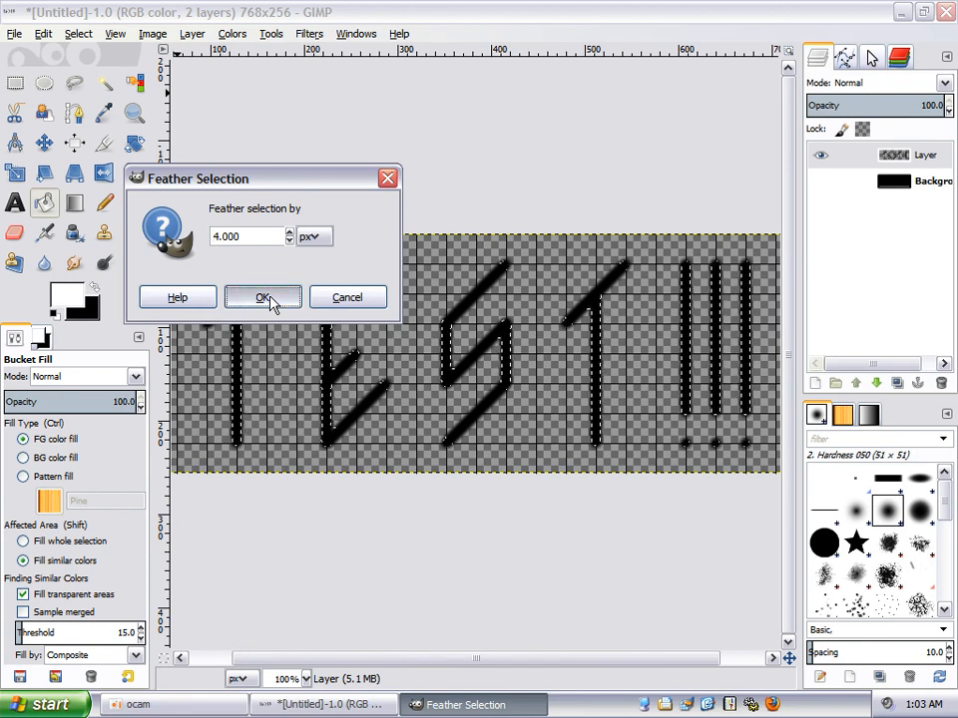
click(265, 299)
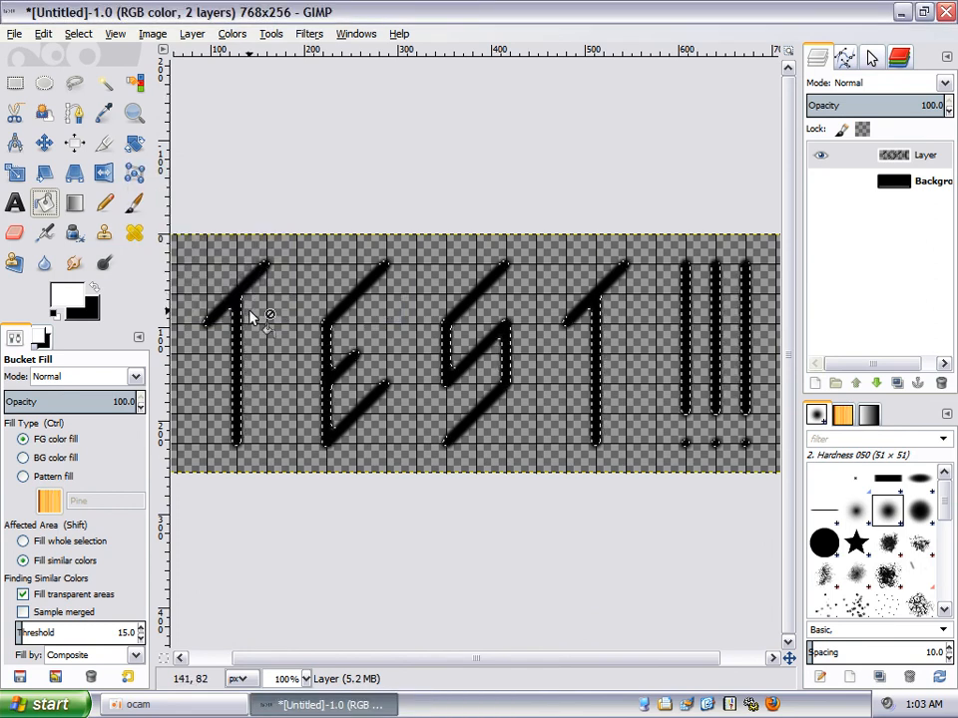
- Bucket-fill the selected areas of the first T and the E with white
click(306, 679)
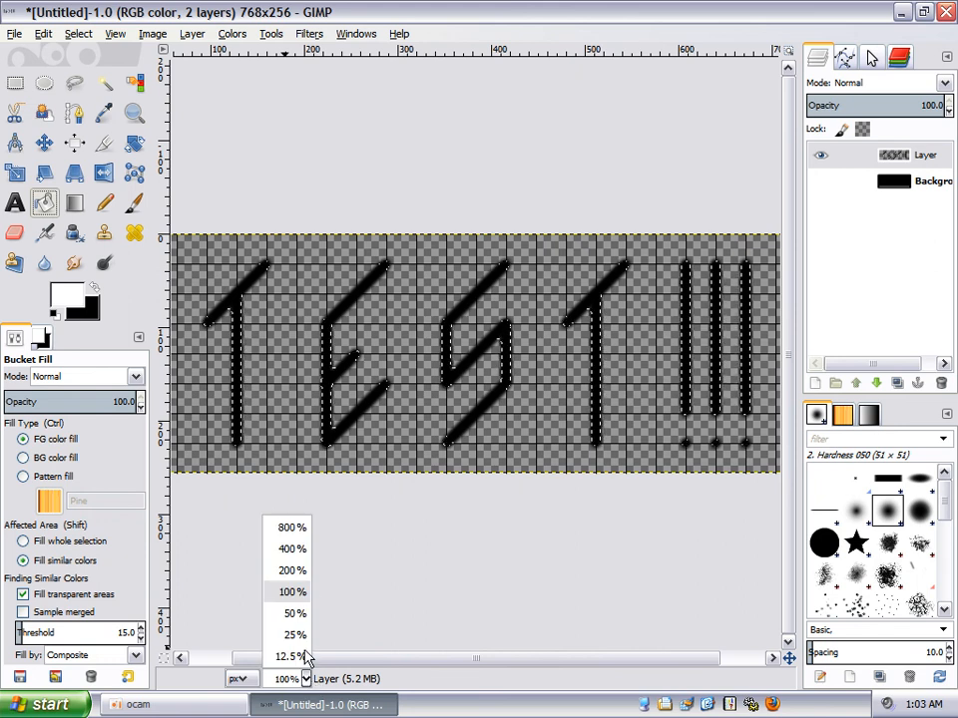
click(292, 570)
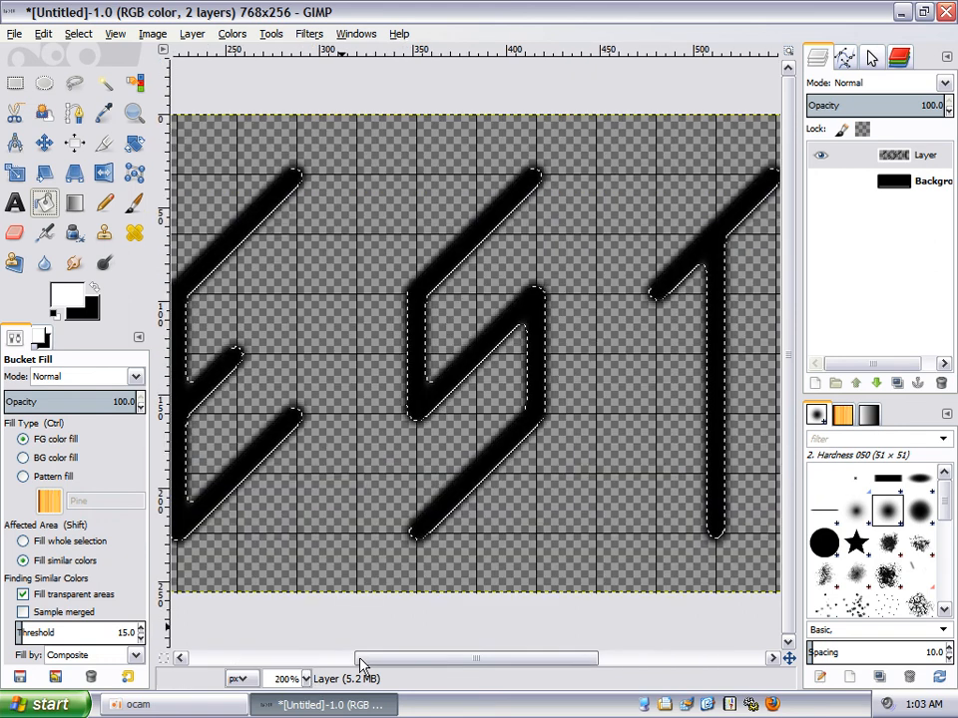
drag(385, 663, 181, 657)
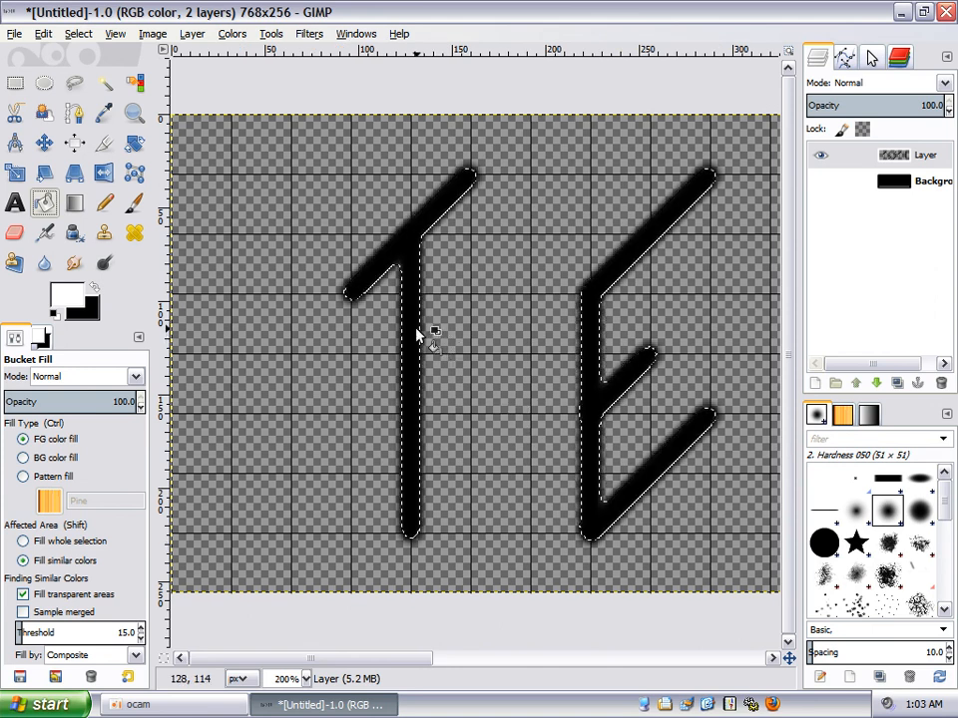
click(417, 334)
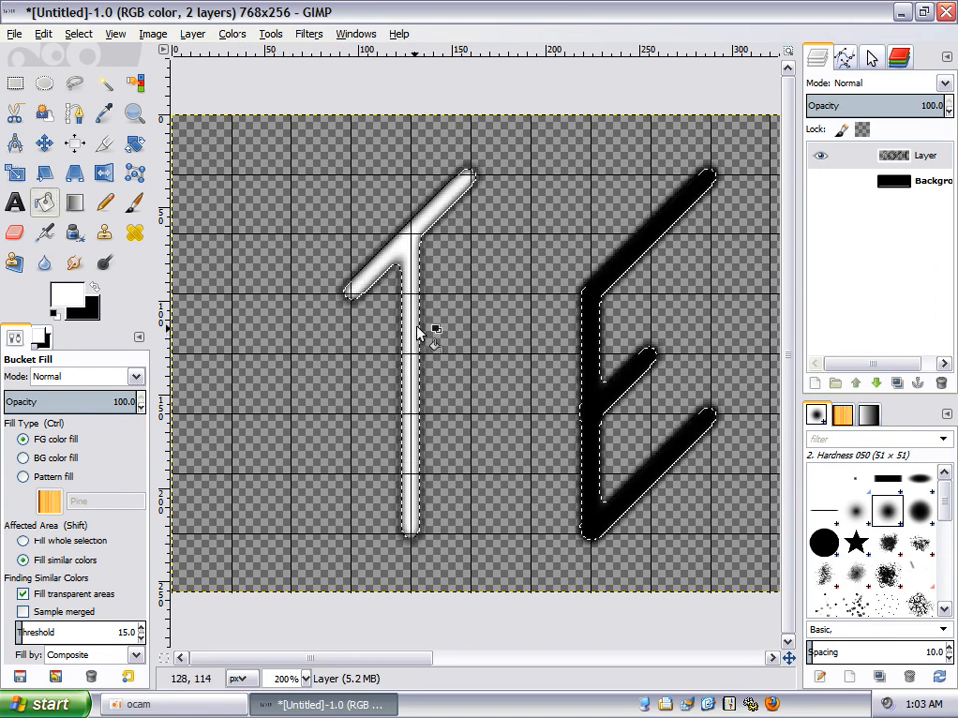
click(602, 288)
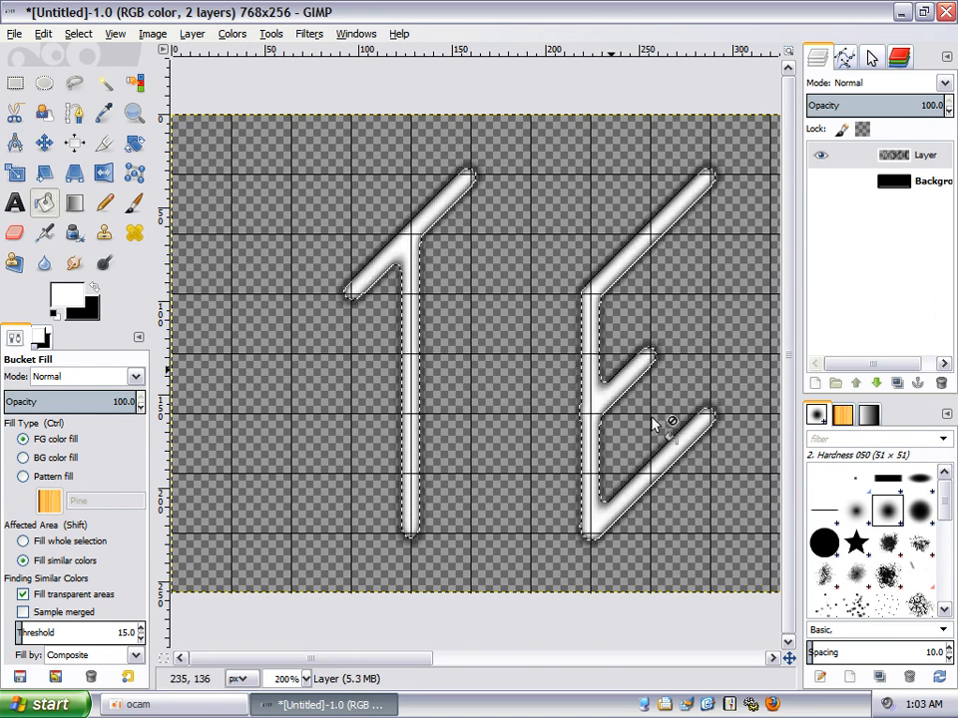
- Bucket-fill the selected areas of the S and the second T with white
click(772, 659)
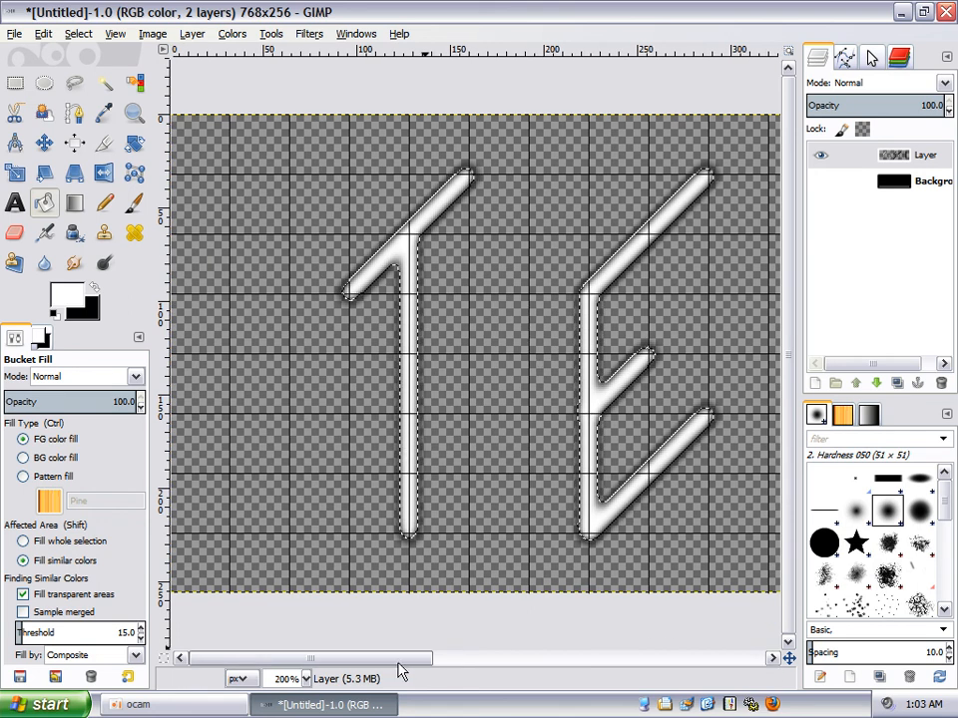
drag(398, 660, 527, 658)
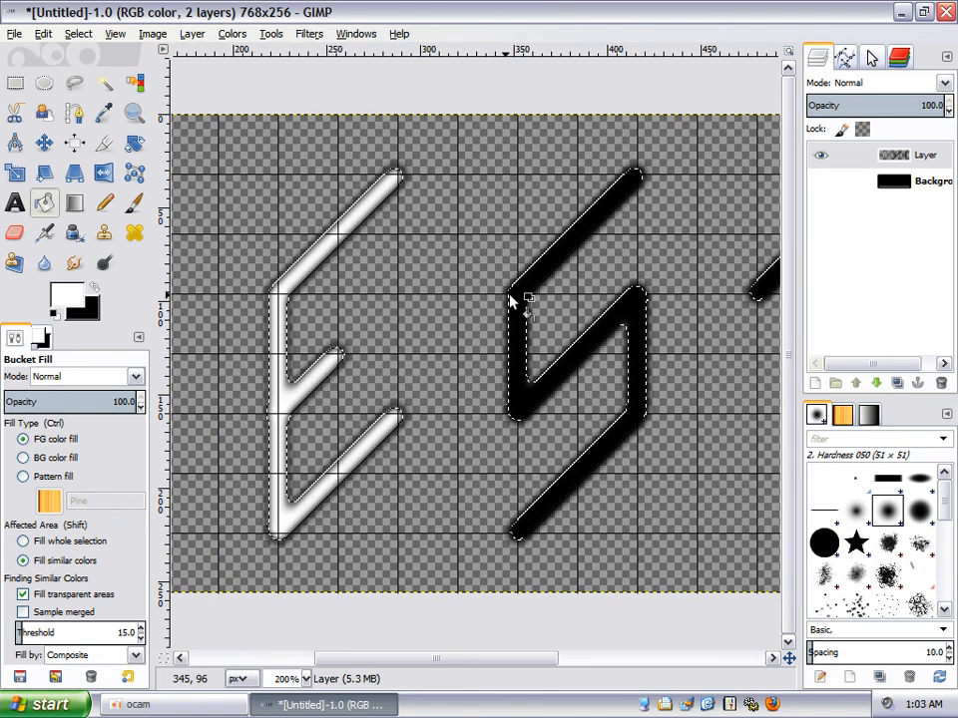
click(523, 305)
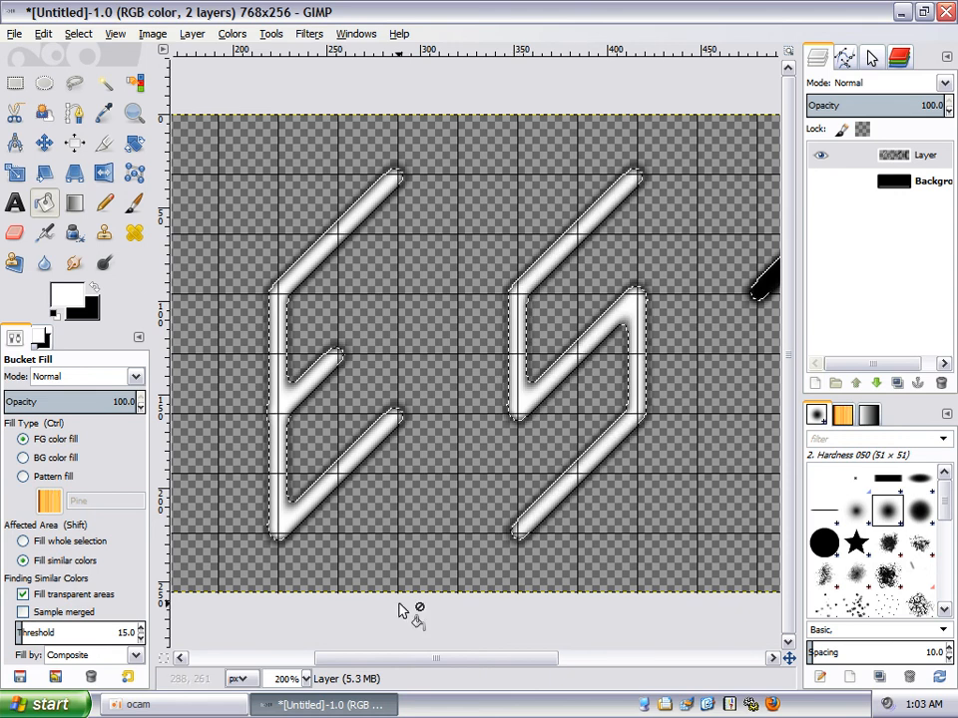
drag(391, 657, 491, 665)
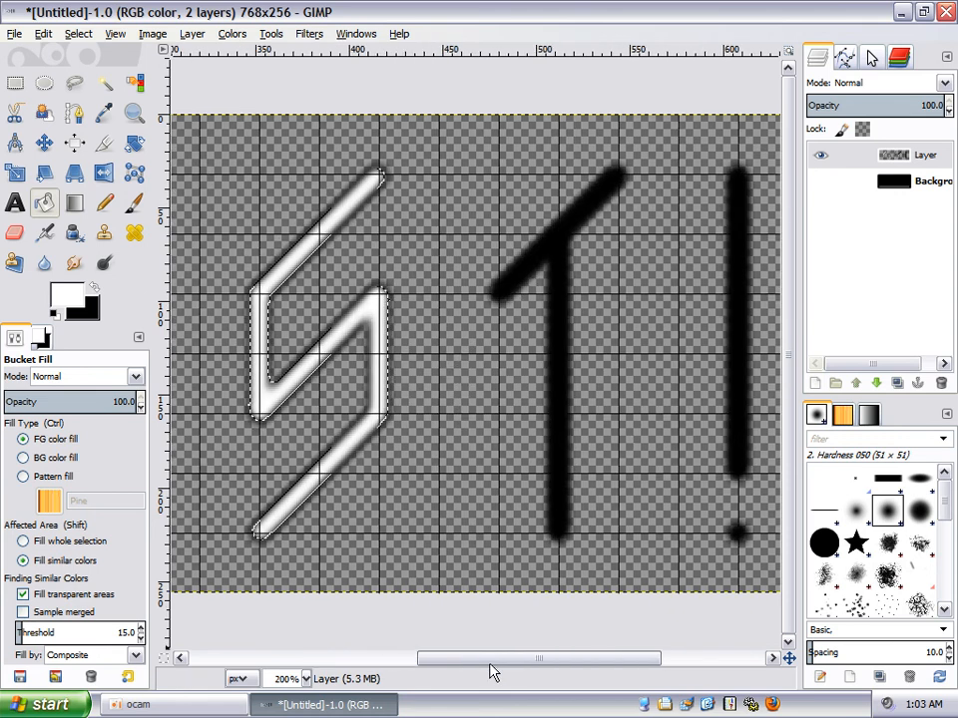
click(554, 257)
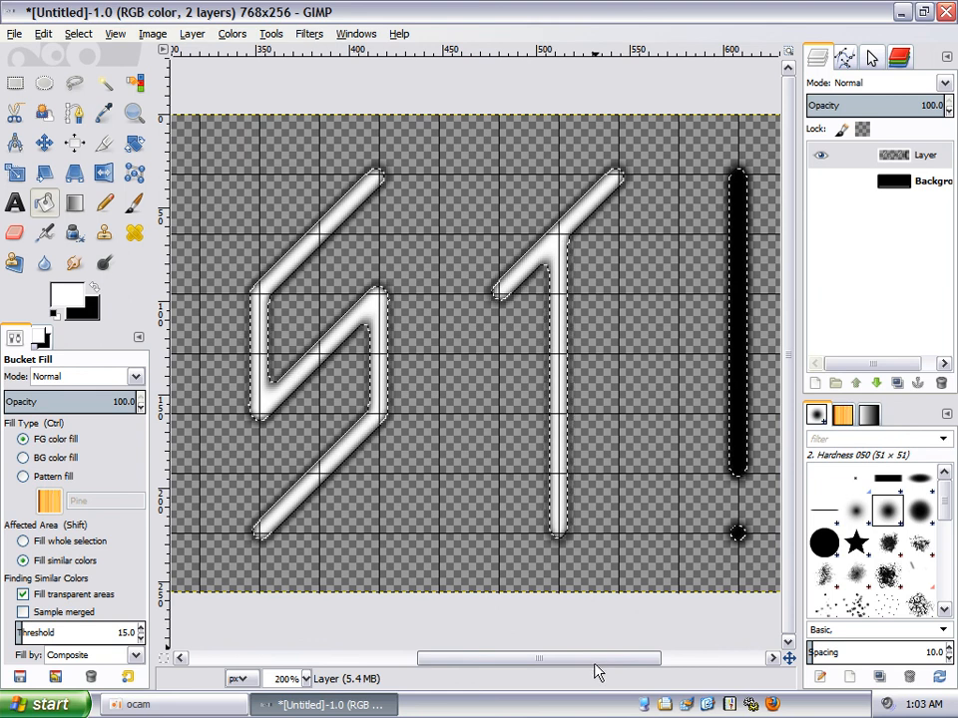
- Bucket-fill the strokes and the dots of all three exclamation marks with white
drag(594, 666, 684, 656)
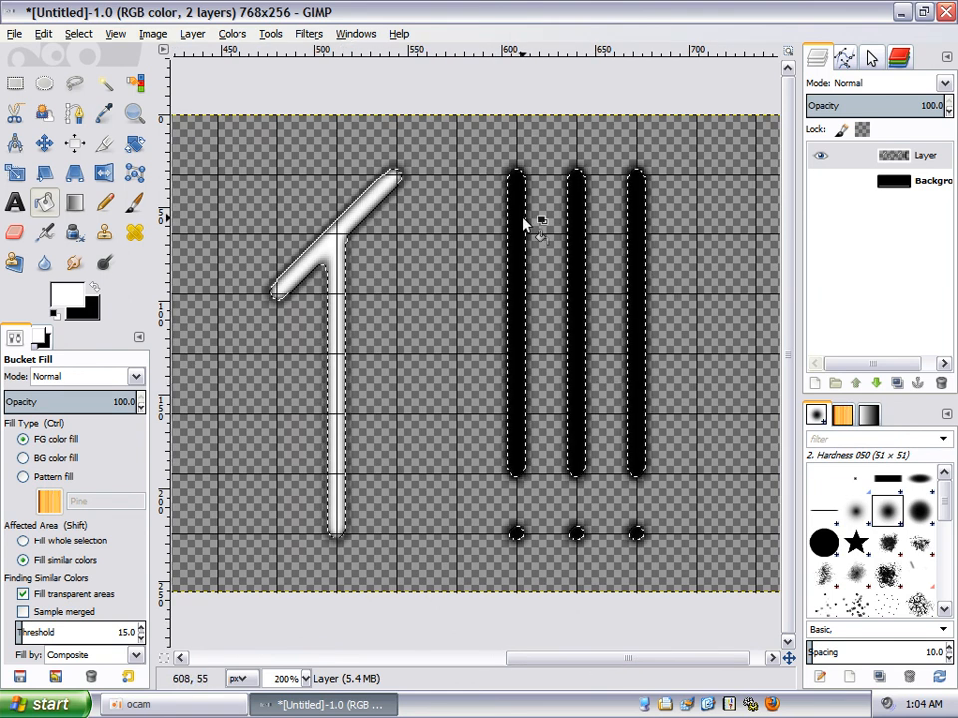
click(575, 261)
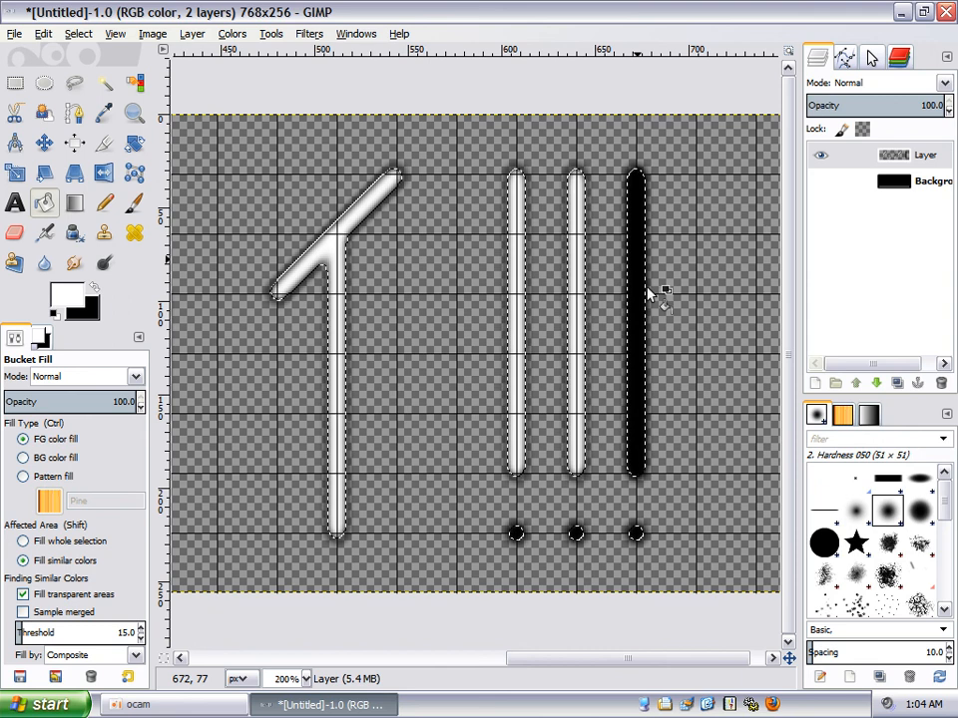
click(643, 292)
click(635, 532)
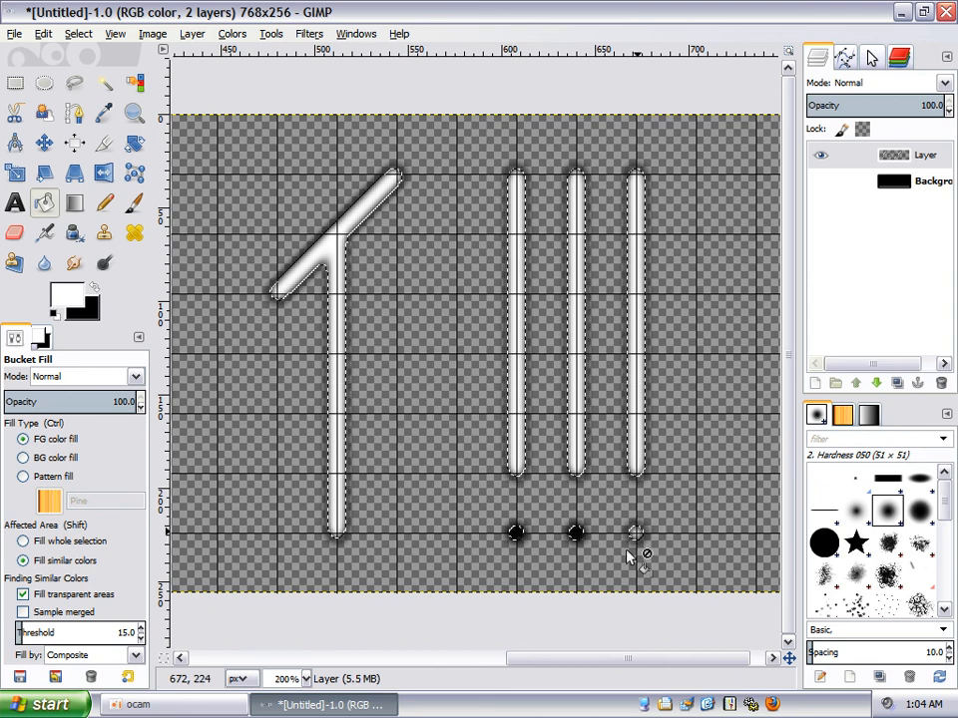
click(577, 534)
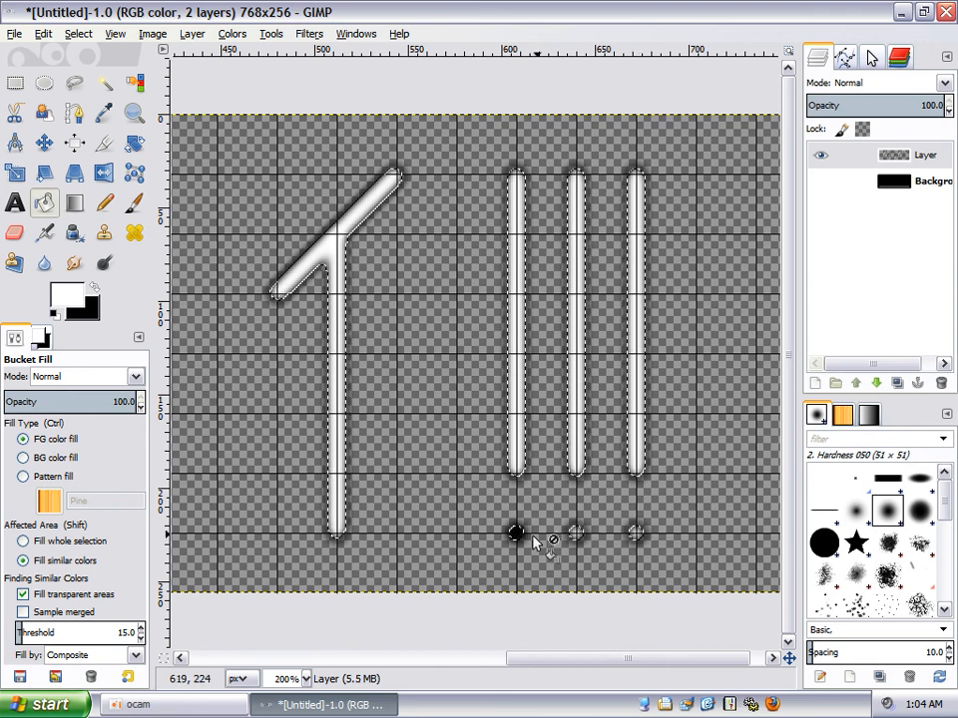
click(516, 535)
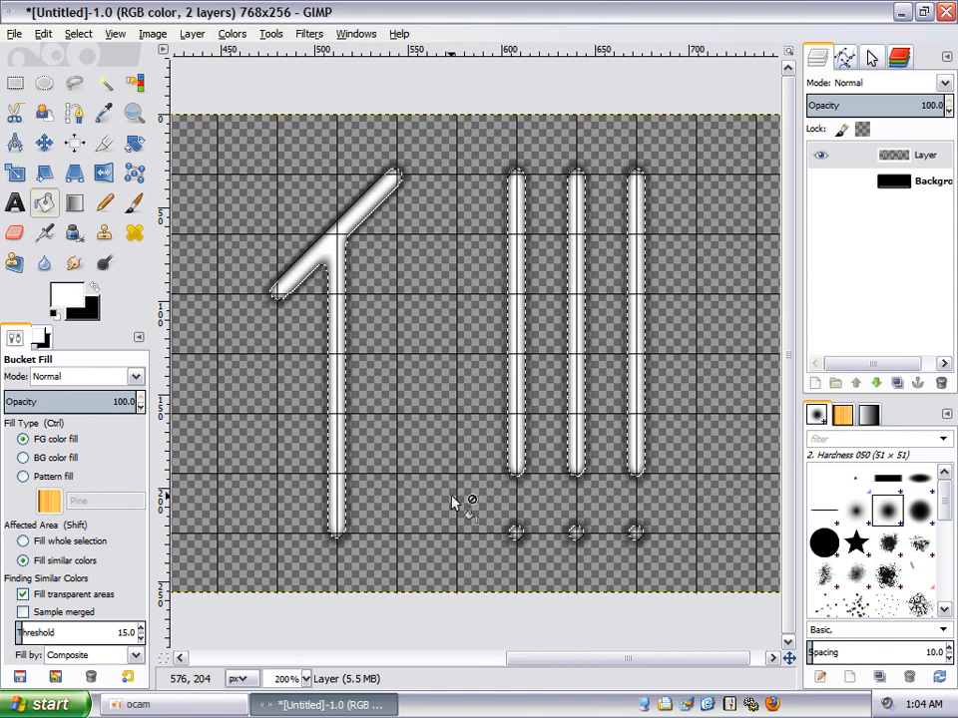
- Apply another white bucket fill to the first T and the S to brighten them
drag(542, 658, 168, 648)
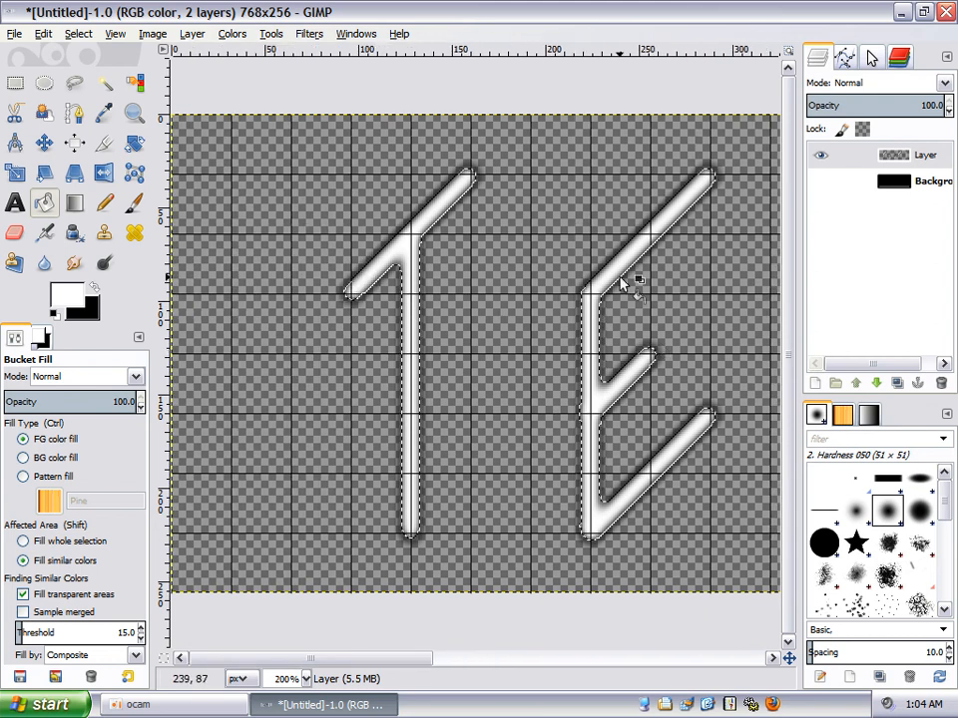
click(404, 251)
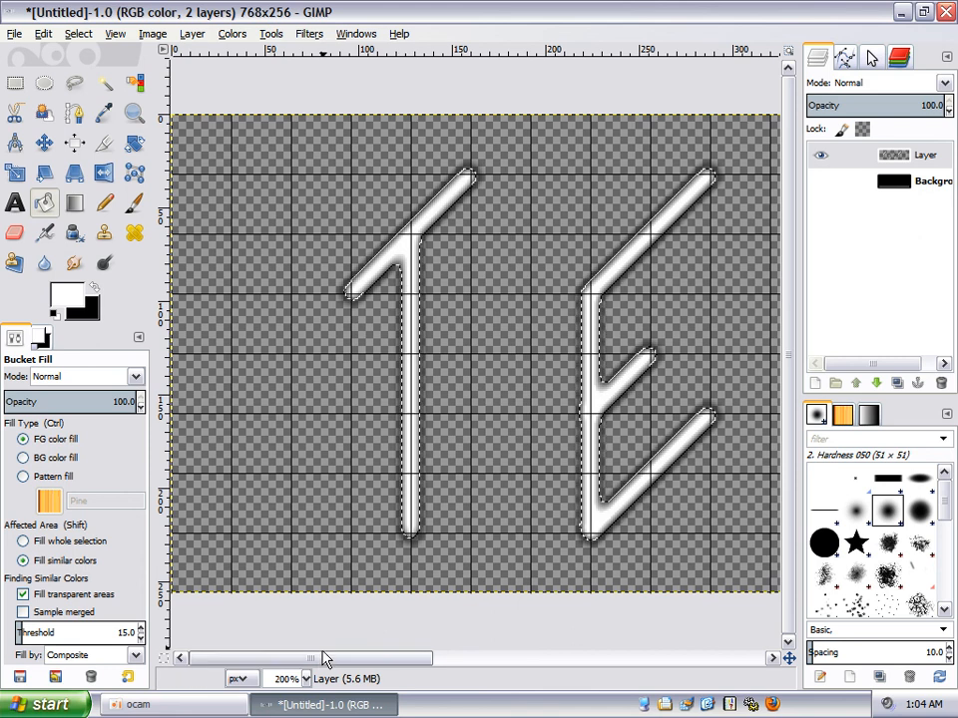
drag(320, 658, 428, 654)
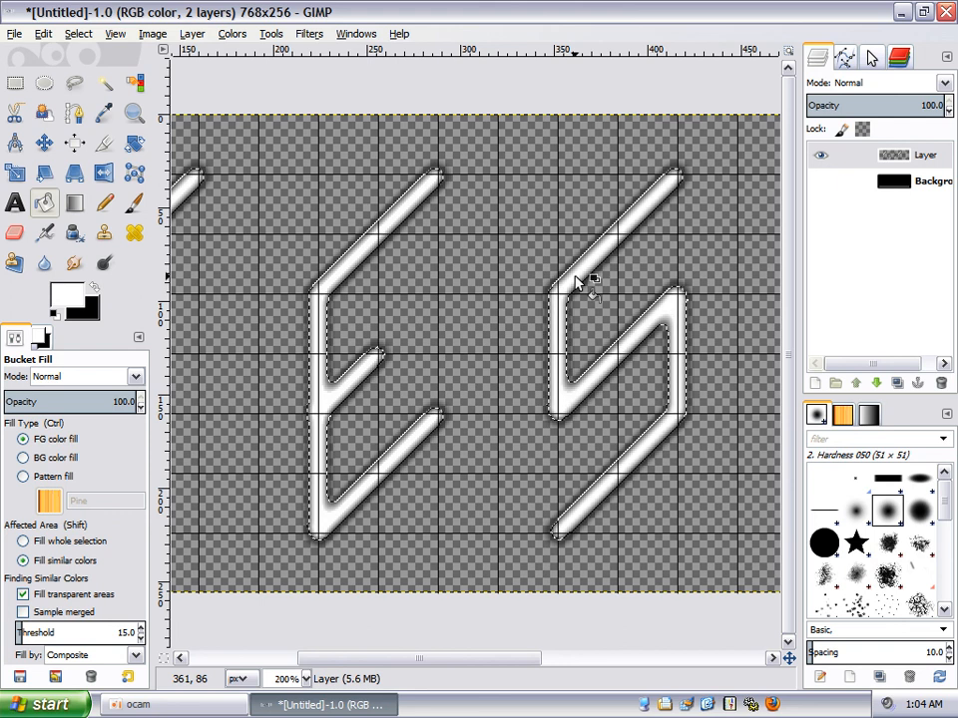
click(658, 444)
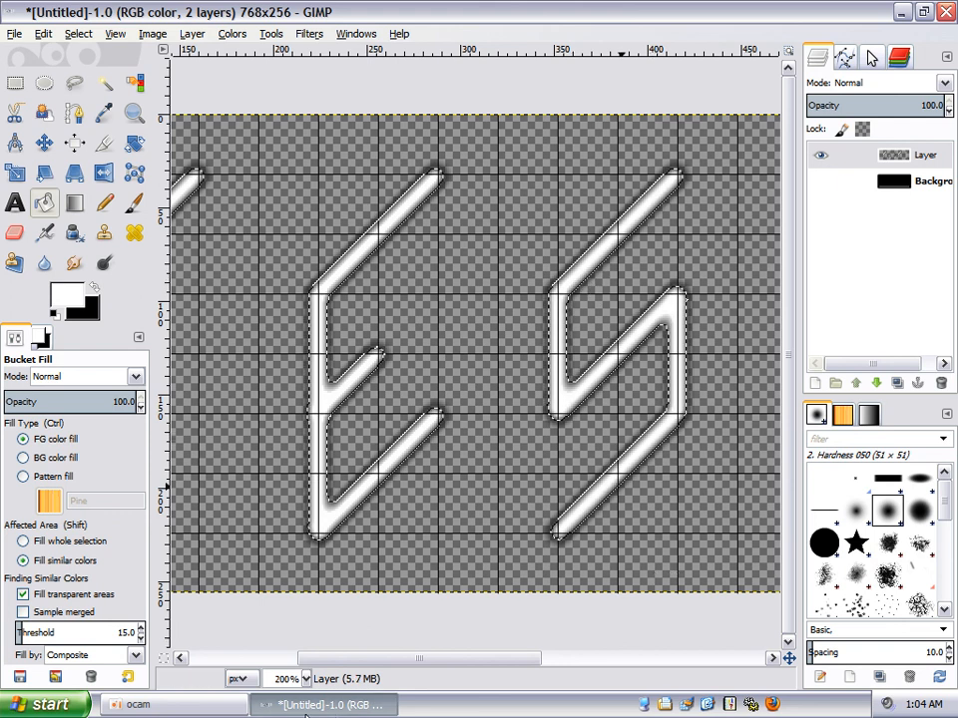
- Clear the selection around the filled lettering
click(306, 680)
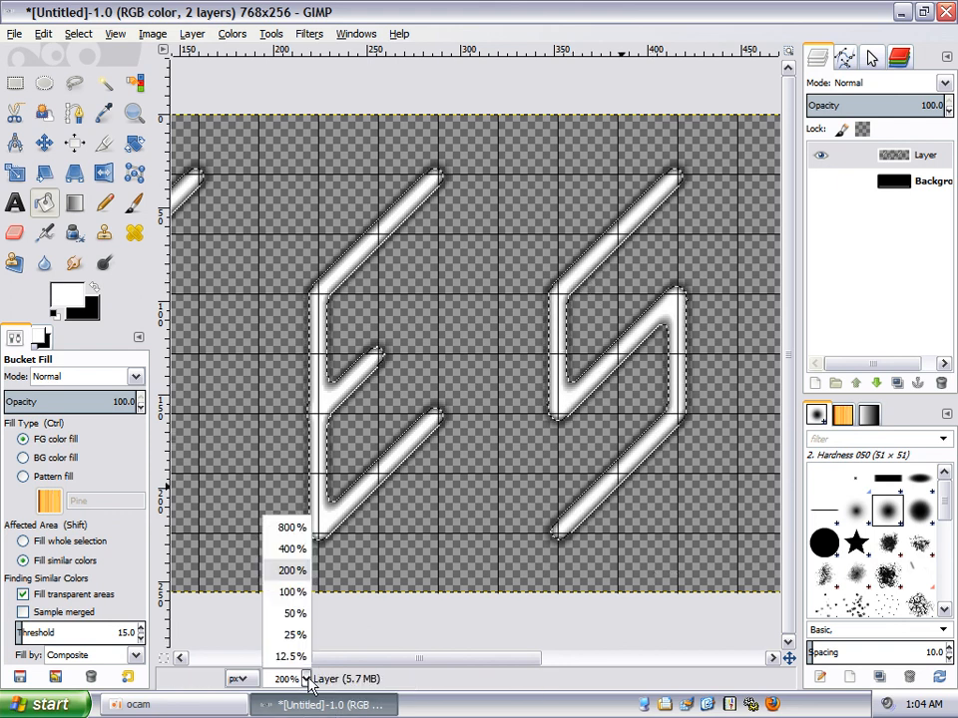
click(297, 598)
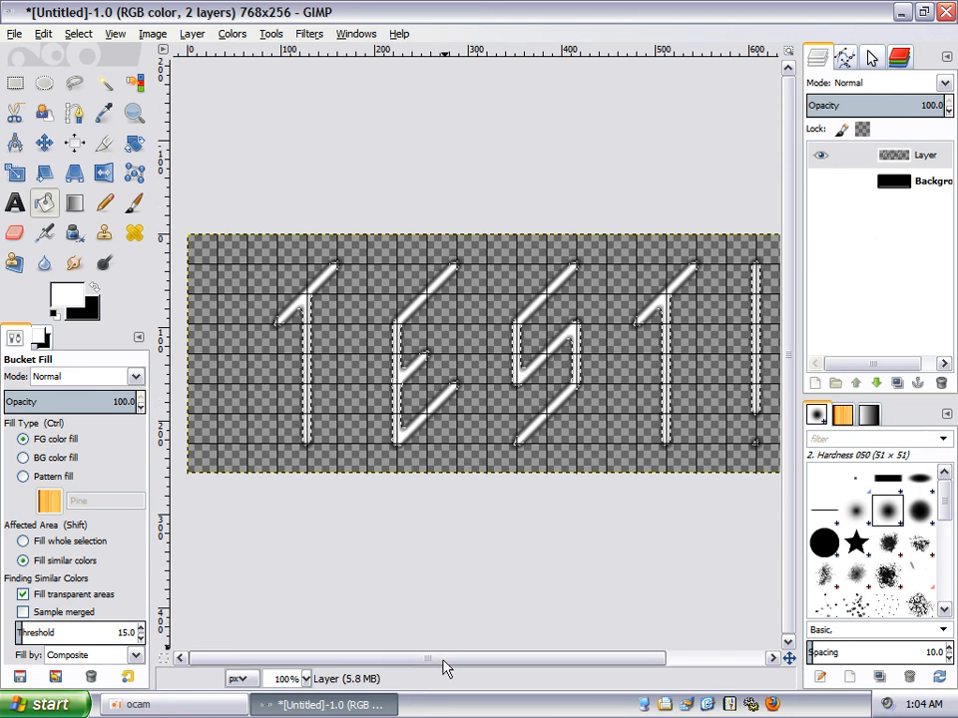
drag(445, 668, 494, 671)
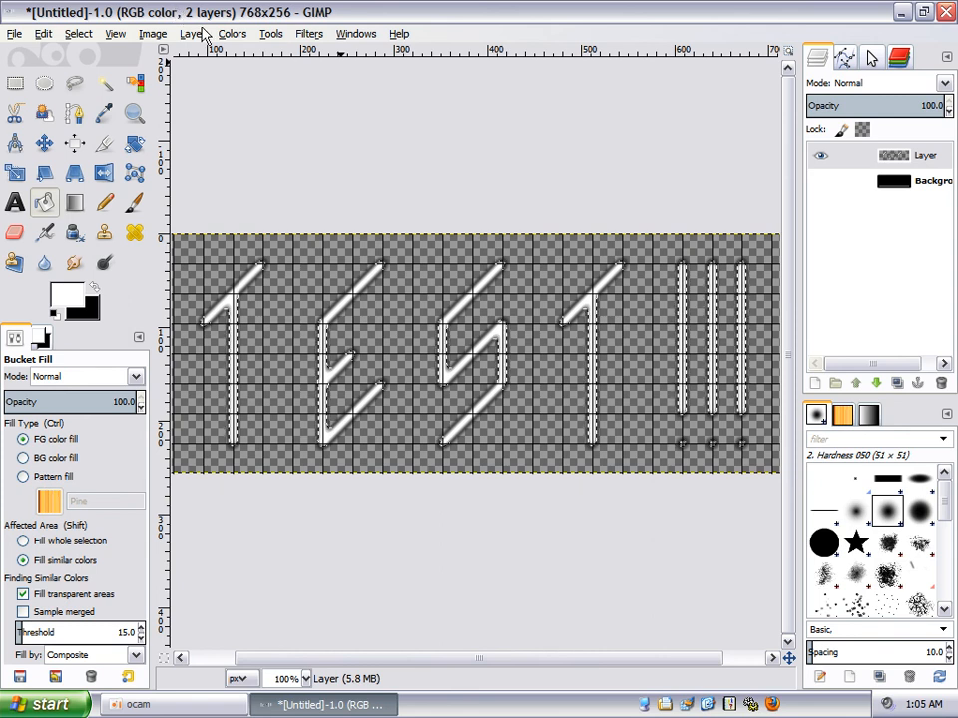
click(78, 36)
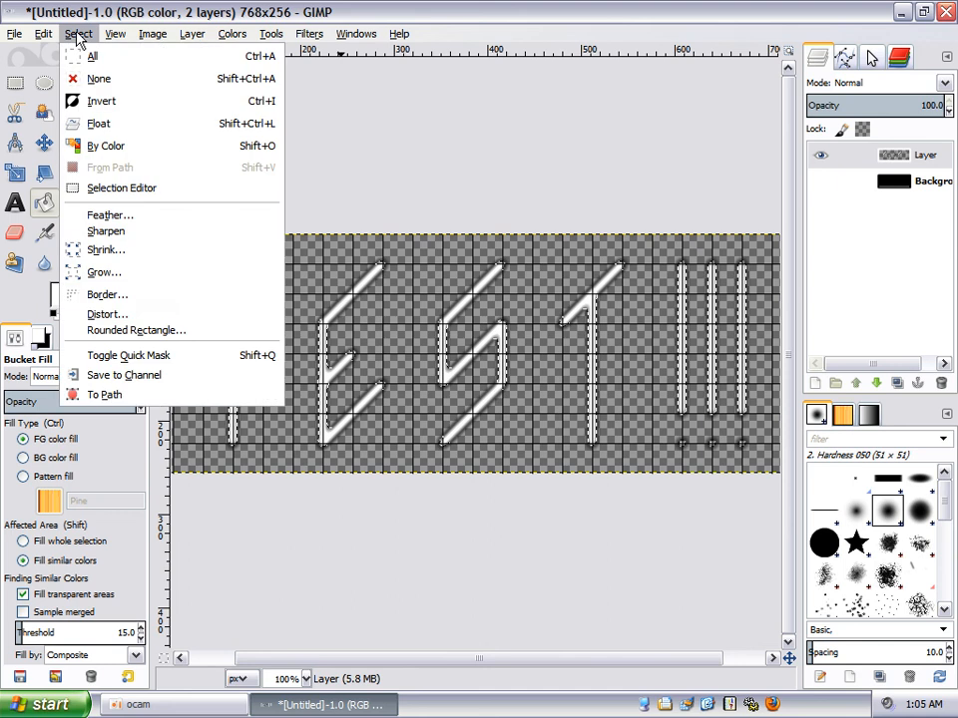
click(94, 79)
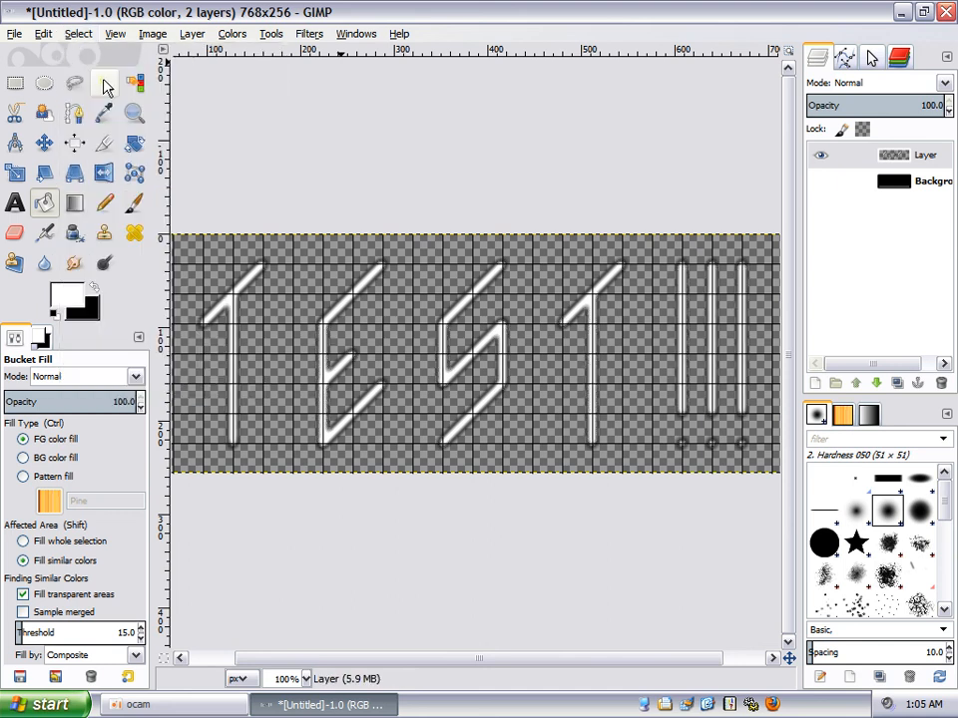
- Save the image as whateveryouwanttocallit.xcf in the Textures folder inside Work
click(14, 35)
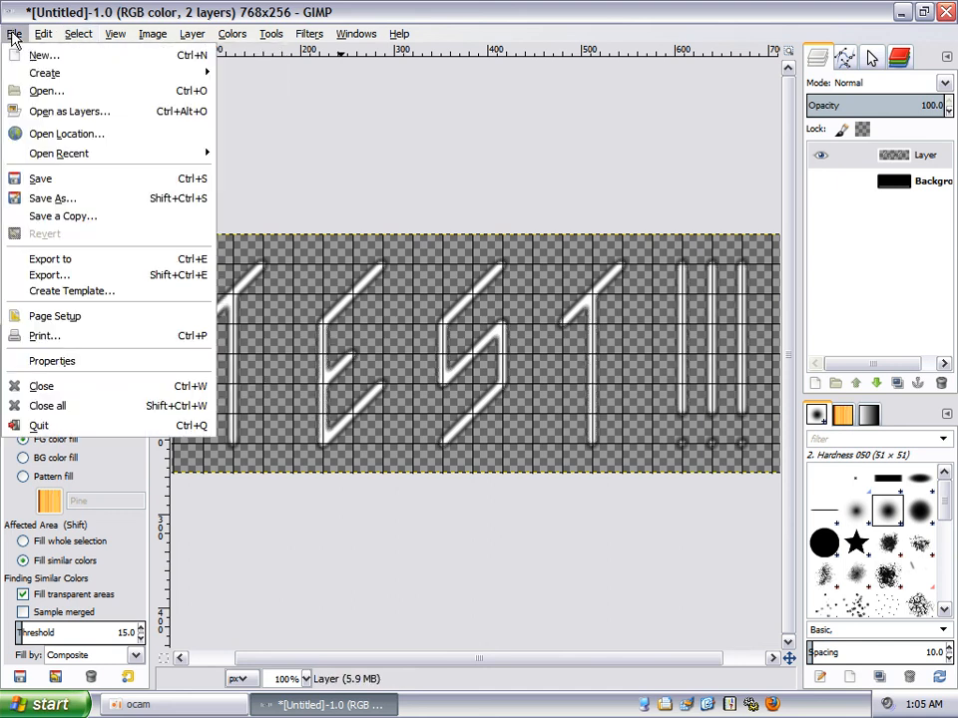
click(92, 200)
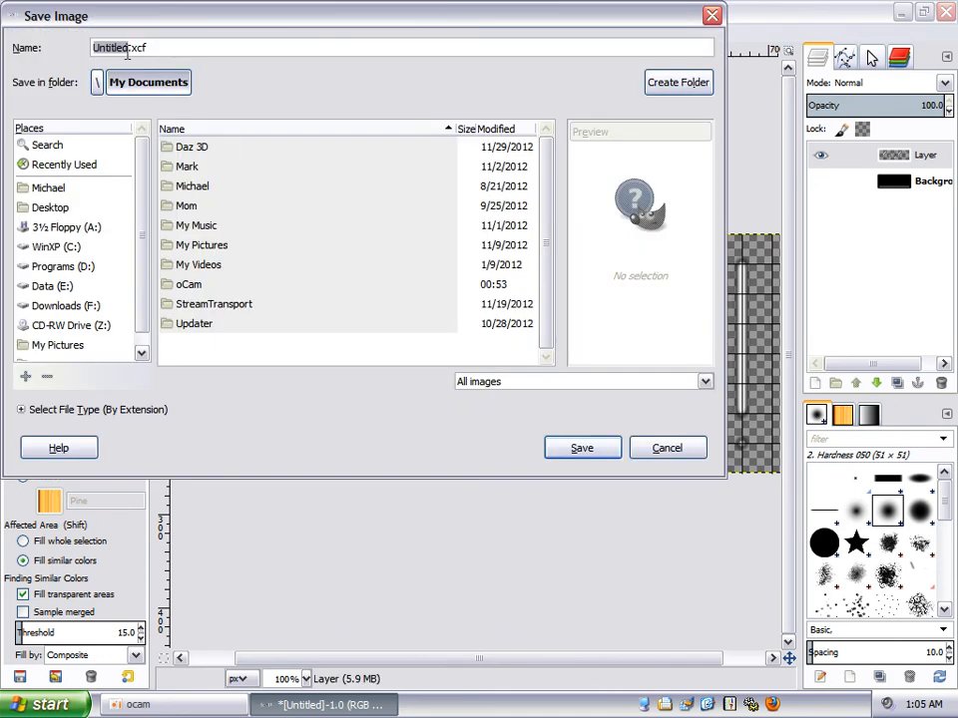
text(whateveryou)
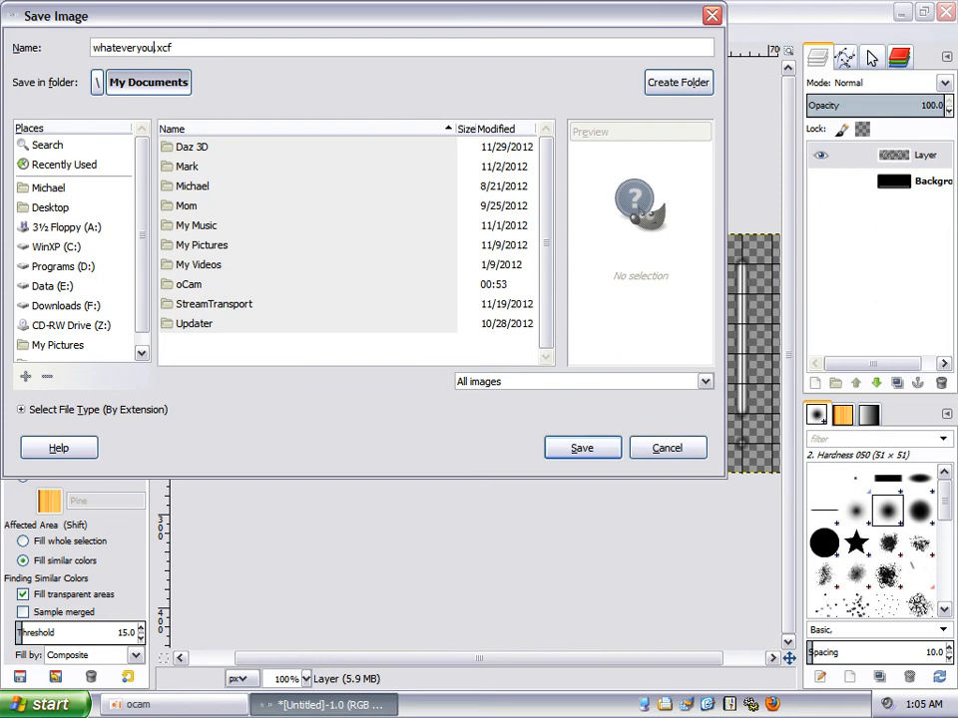
text(wanttocallit)
click(189, 167)
double_click(194, 246)
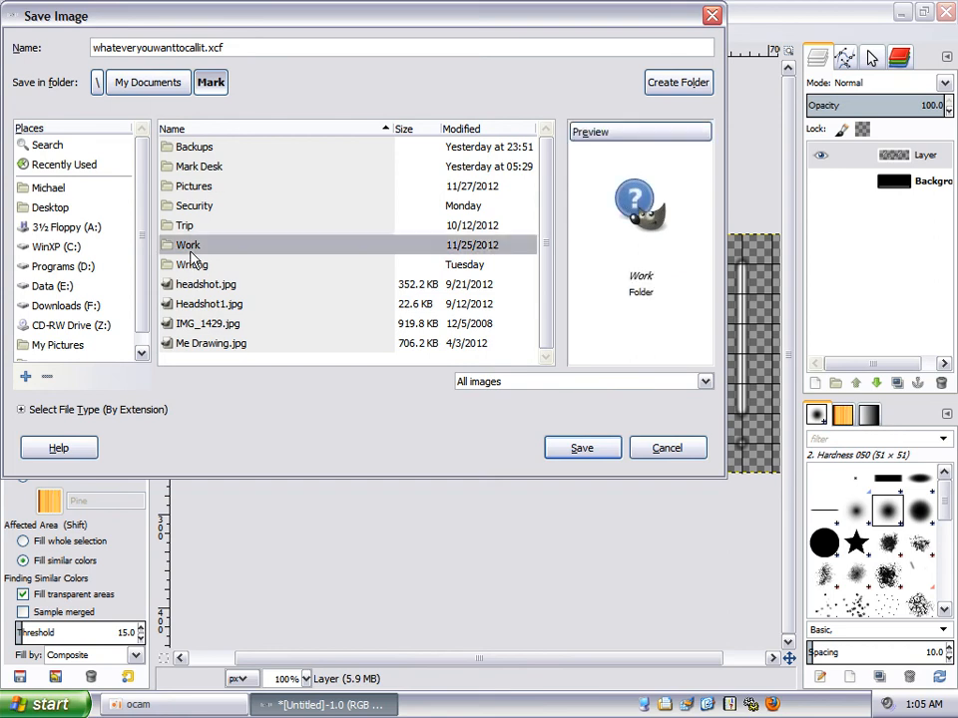
double_click(196, 246)
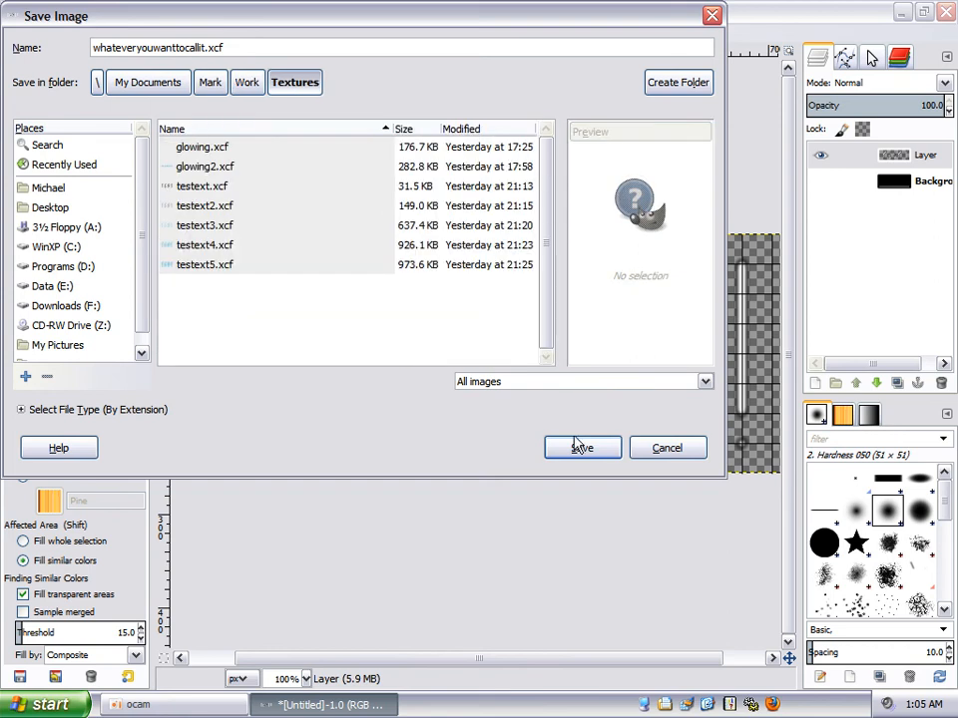
click(581, 448)
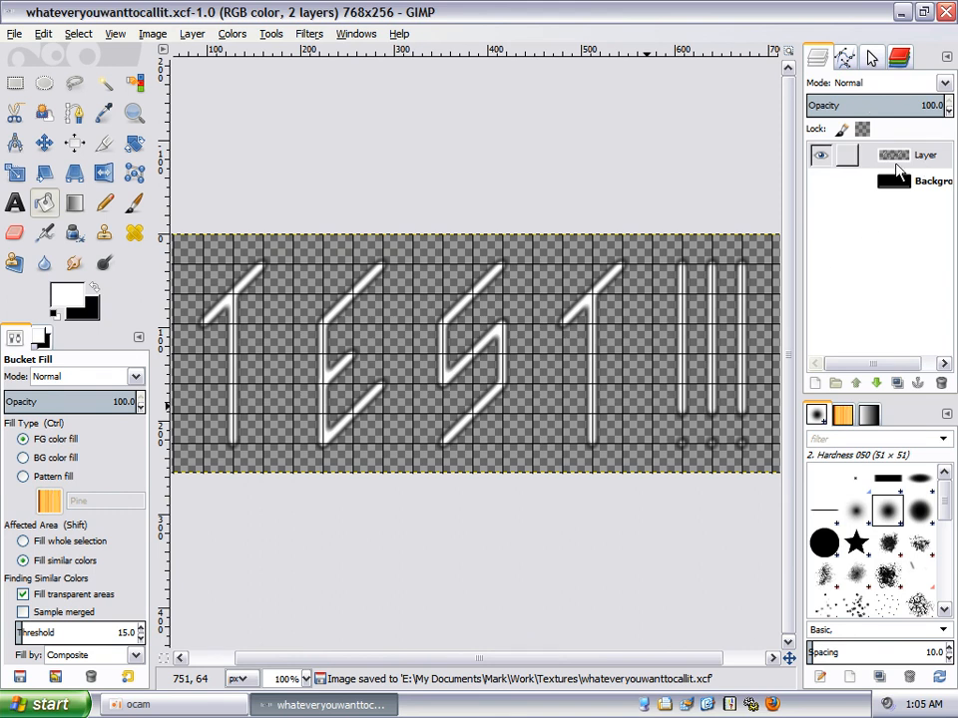
- Make the black background layer visible, and turn off both the grid display and snapping to the grid
click(821, 182)
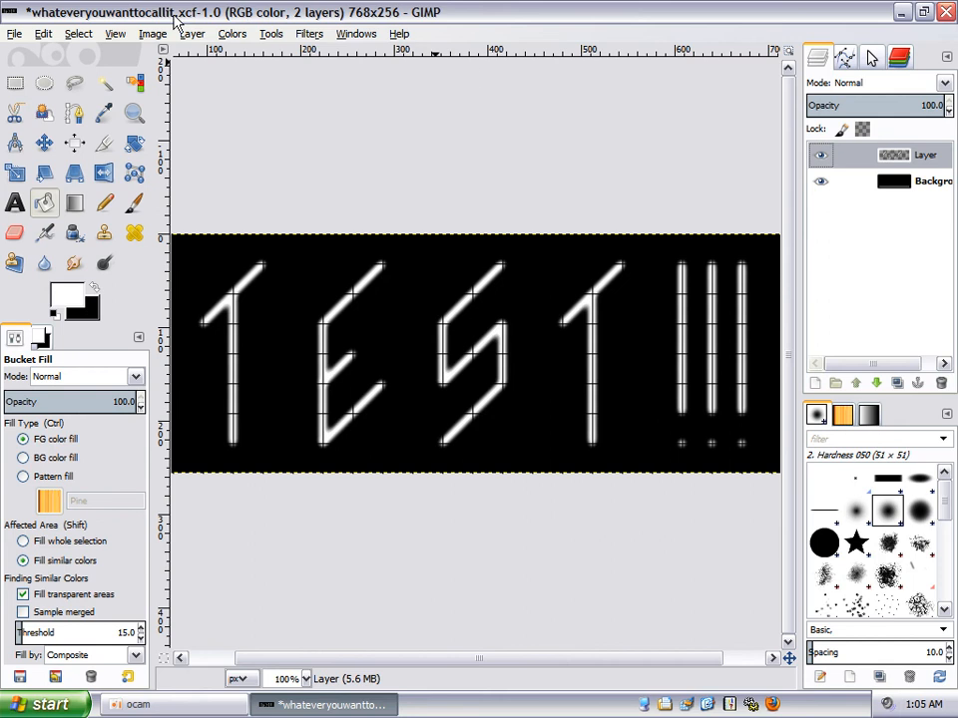
click(116, 34)
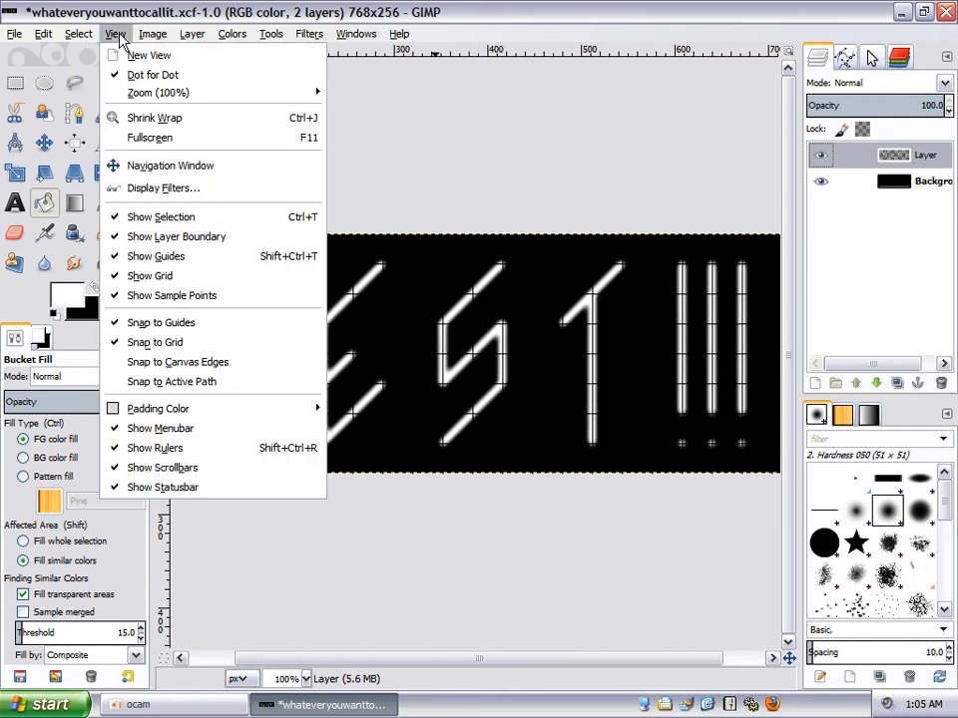
click(186, 279)
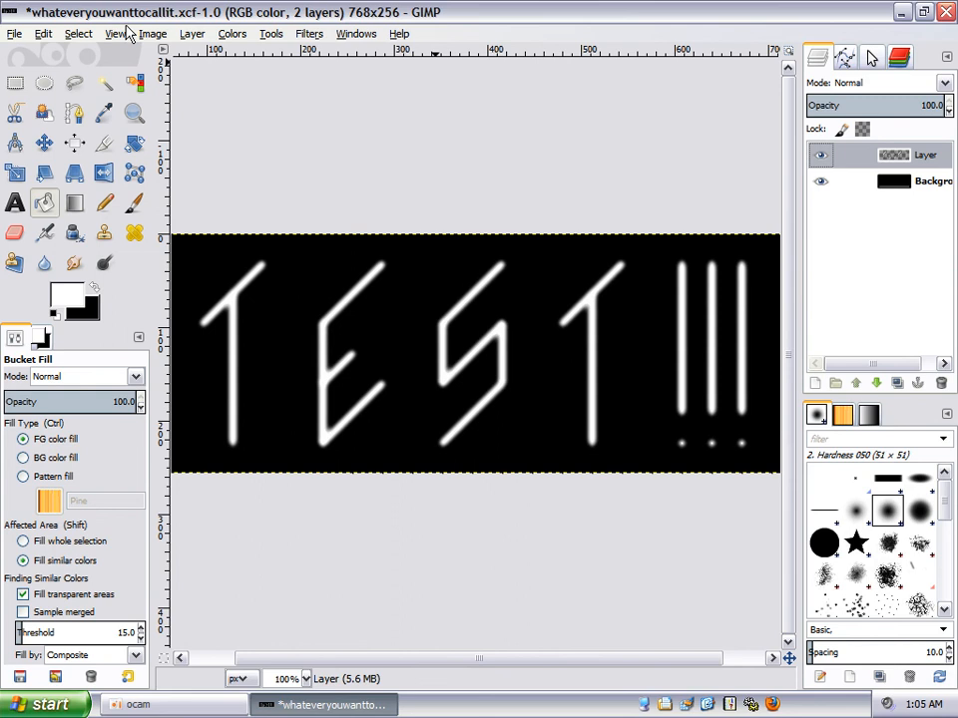
click(116, 33)
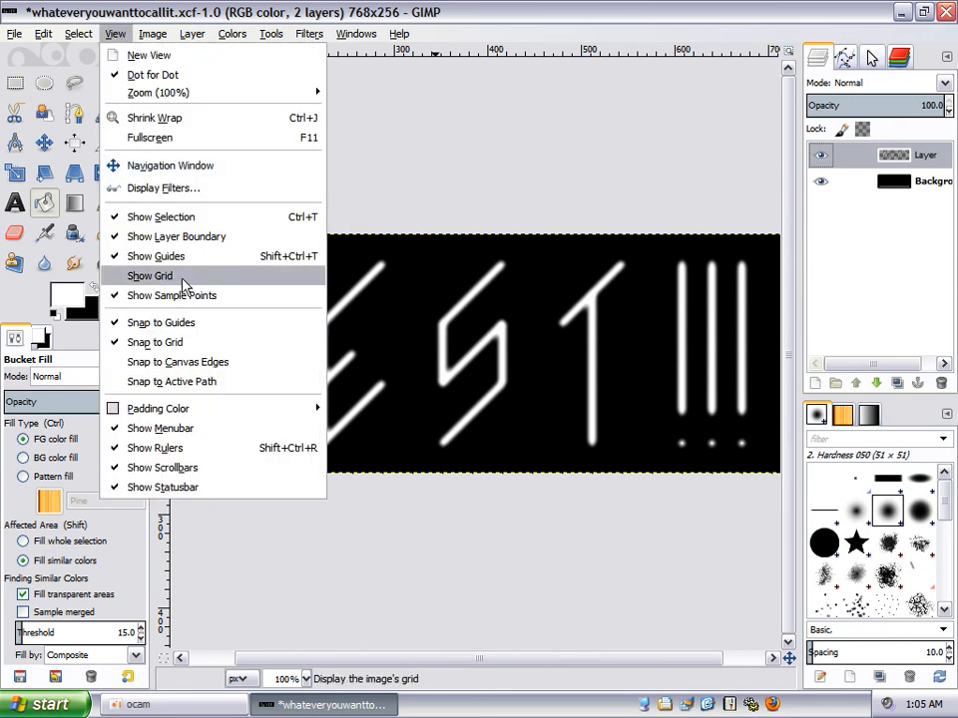
click(191, 346)
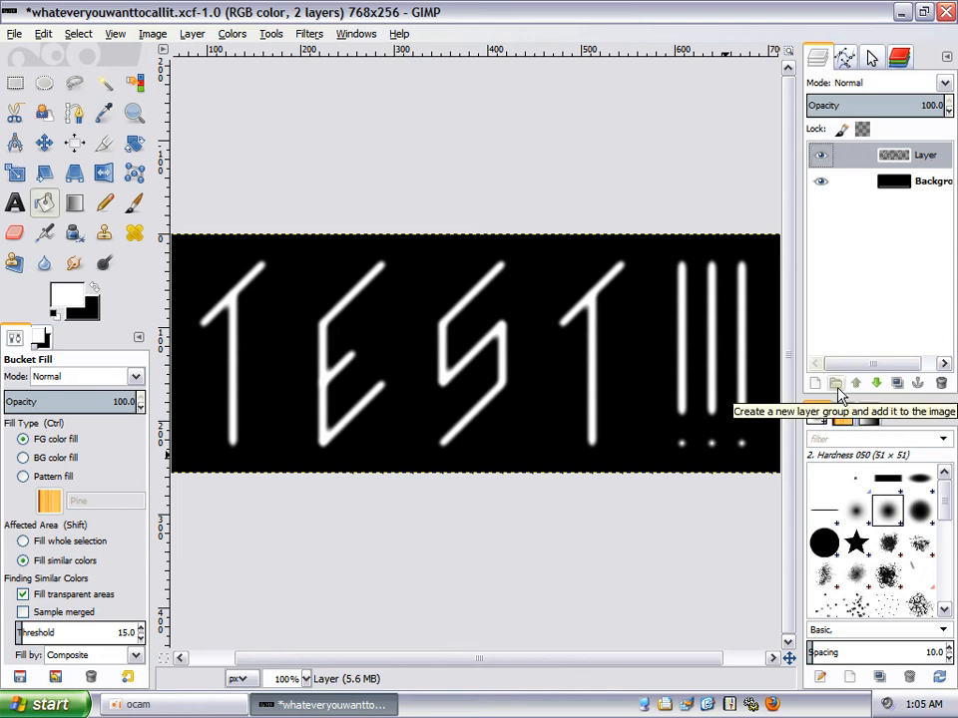
- Duplicate the lettering layer four times
click(897, 384)
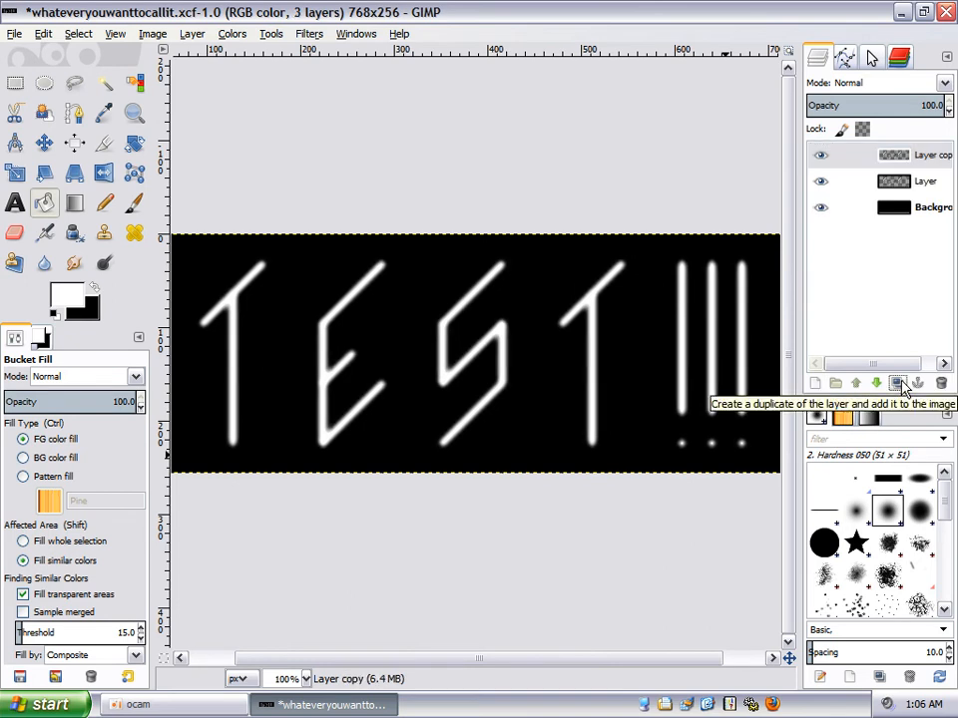
click(897, 384)
click(897, 384)
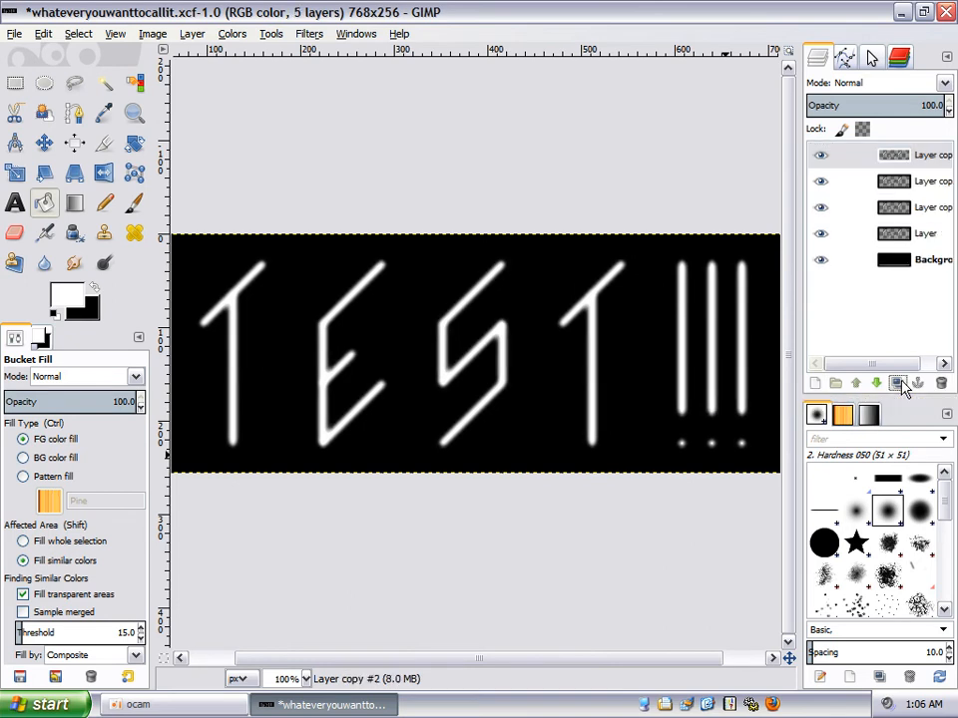
click(897, 384)
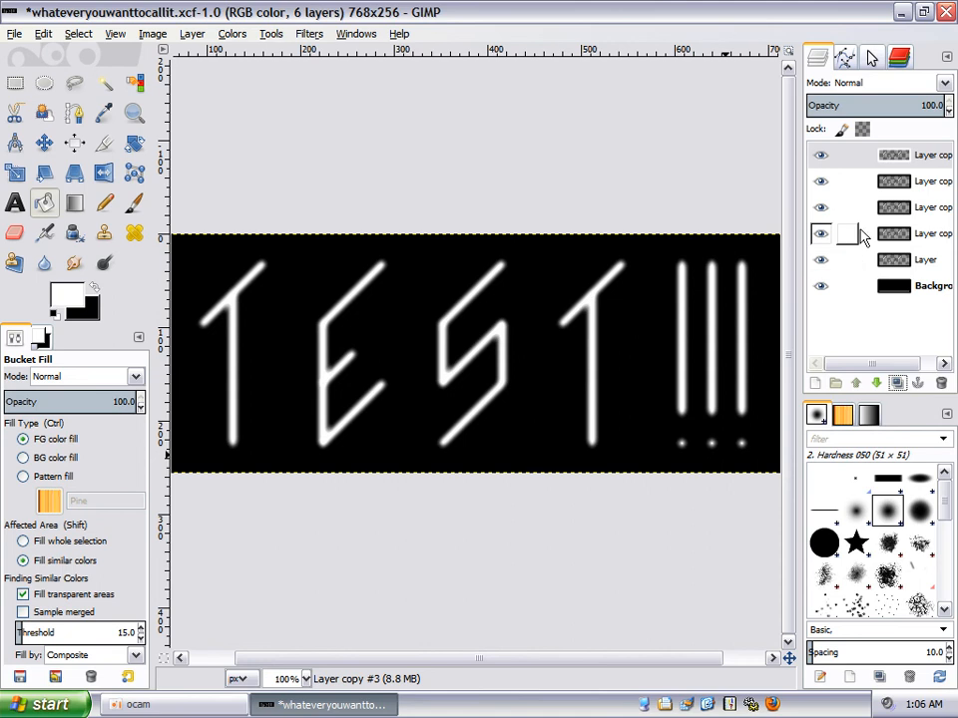
- Apply a Gaussian blur with a 2.0 px horizontal and vertical radius to the copy directly above the original lettering layer
click(944, 235)
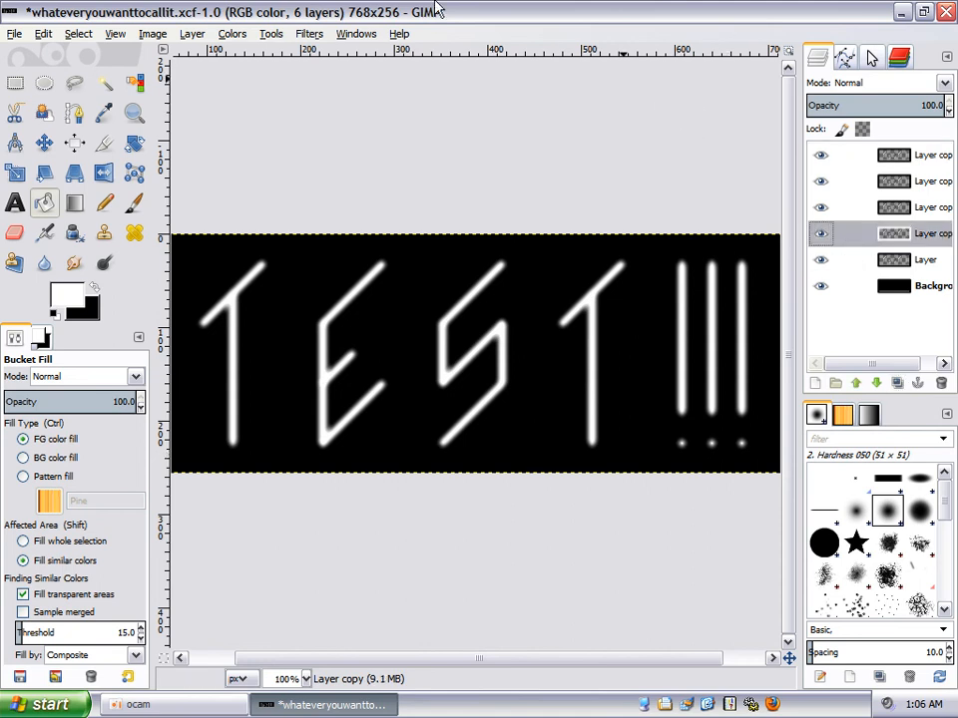
click(313, 34)
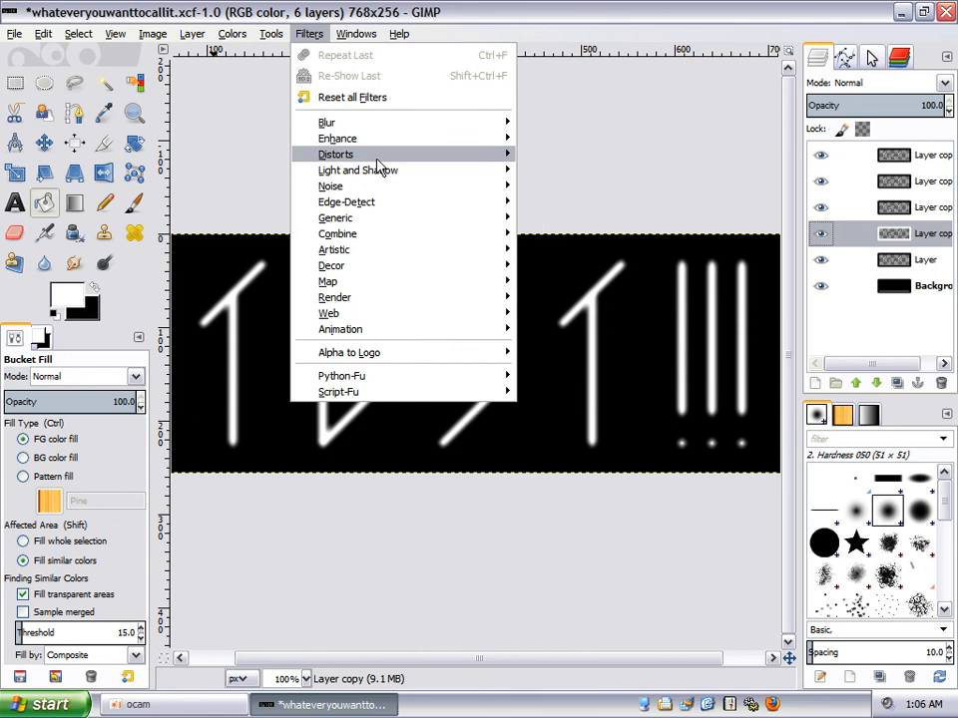
mouse_move(385, 123)
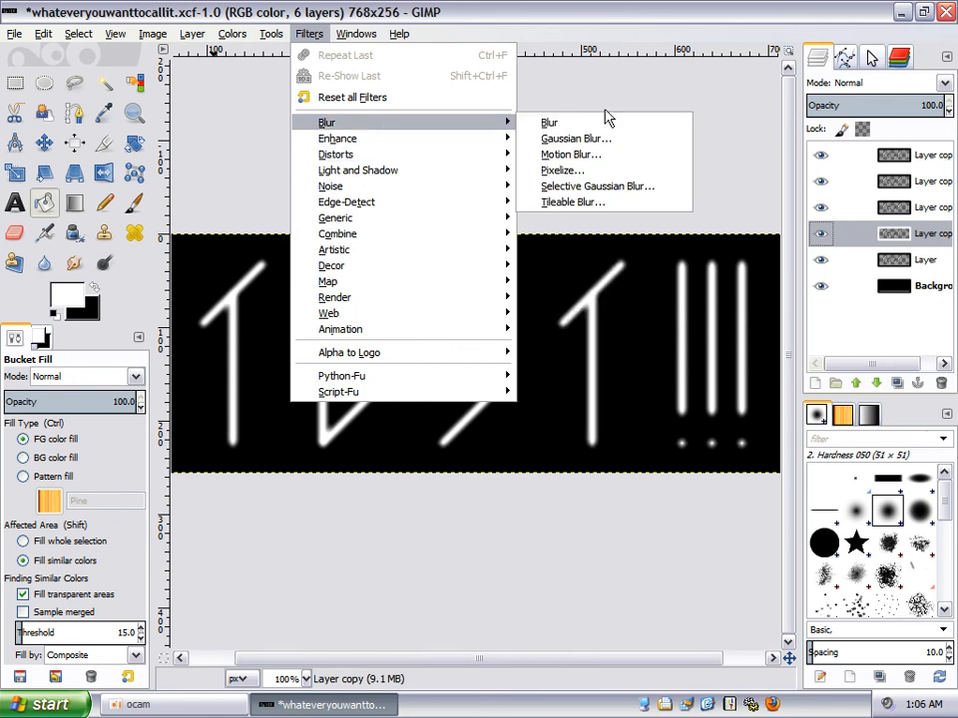
key(Escape)
key(Escape)
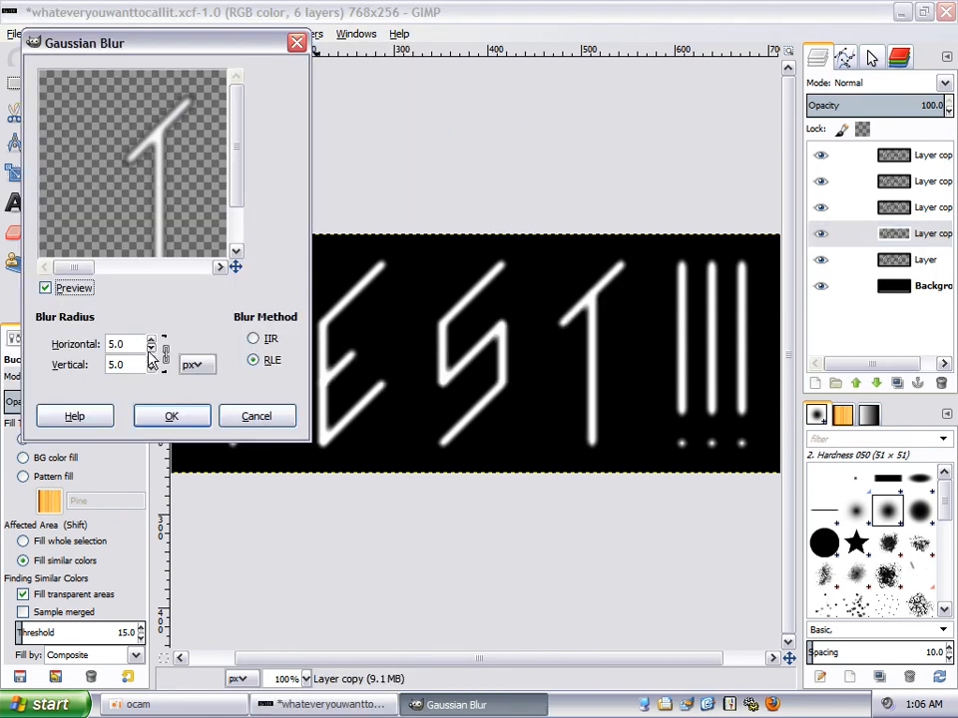
double_click(151, 350)
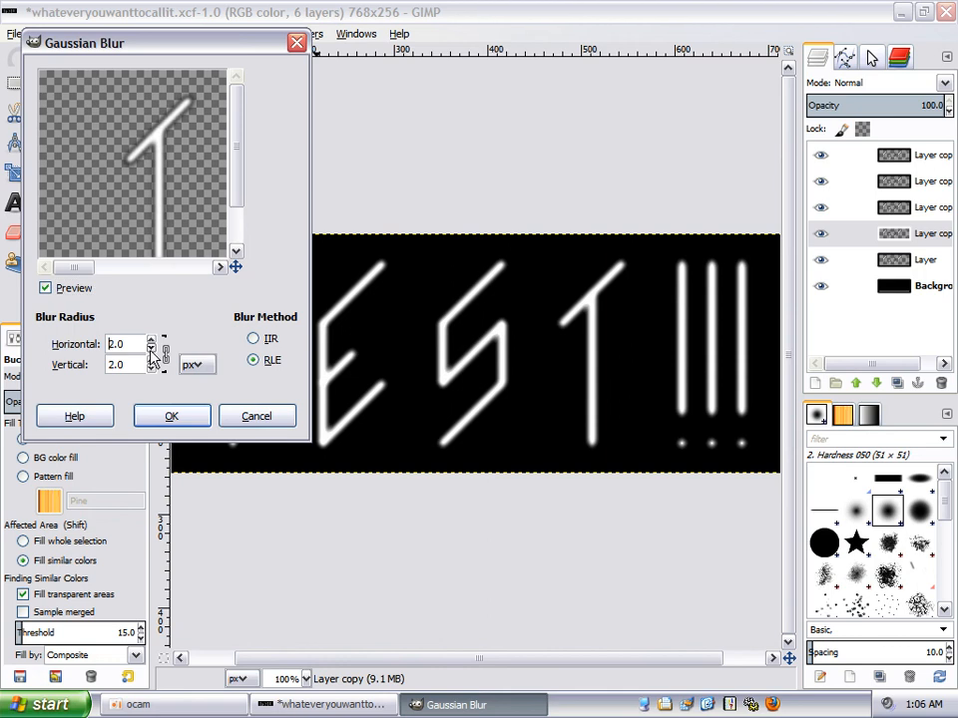
click(175, 417)
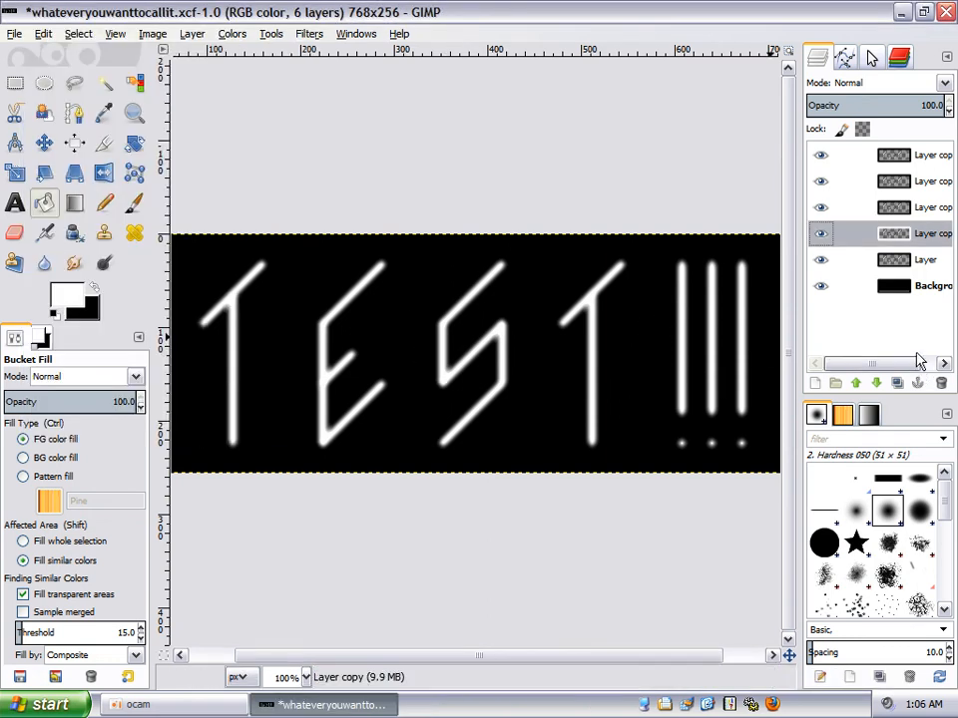
- Apply a Gaussian blur with a 4.0 px radius to the second lettering copy above the original layer
click(936, 209)
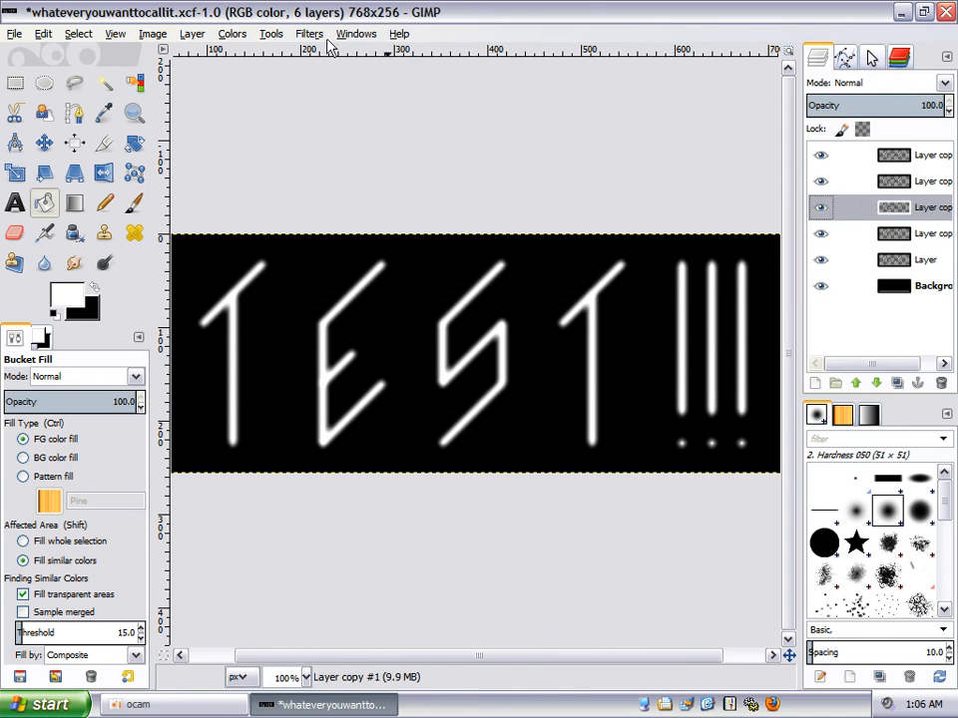
click(311, 36)
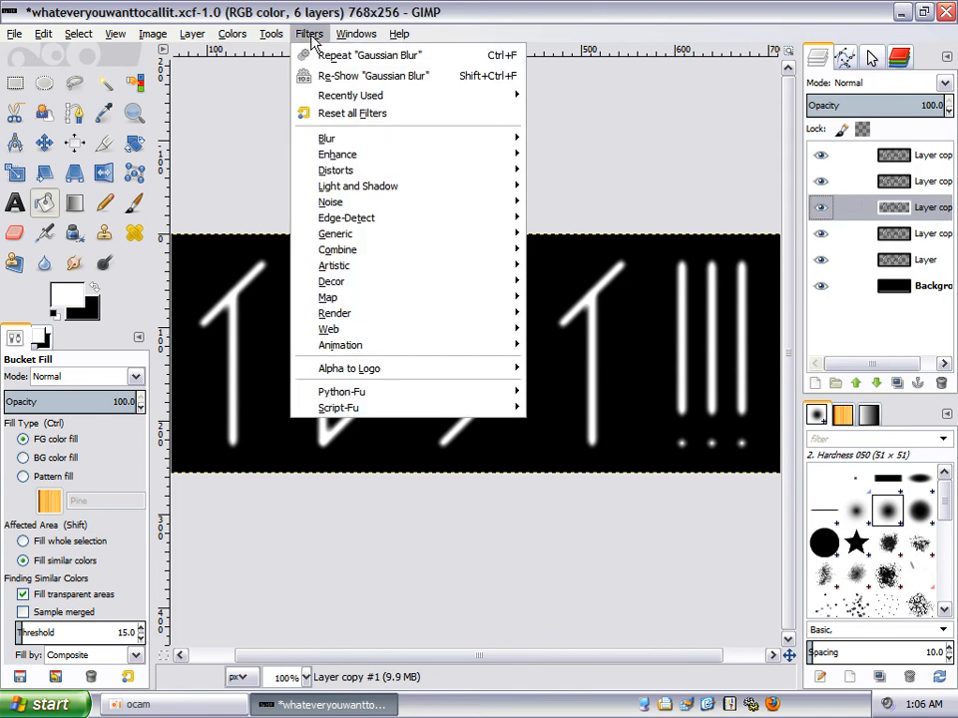
mouse_move(372, 141)
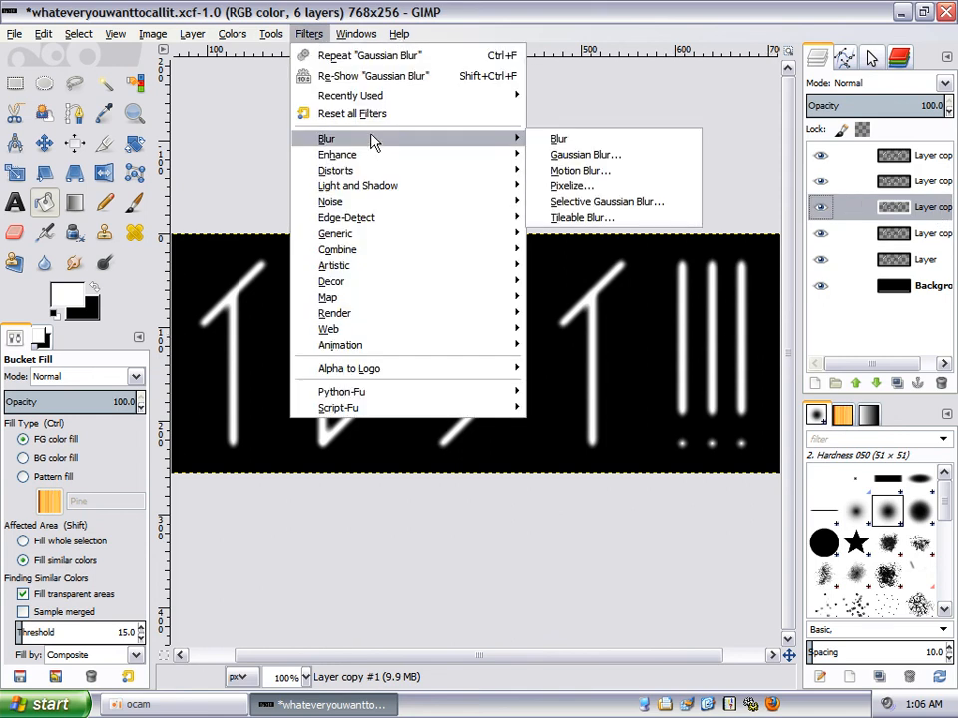
click(554, 155)
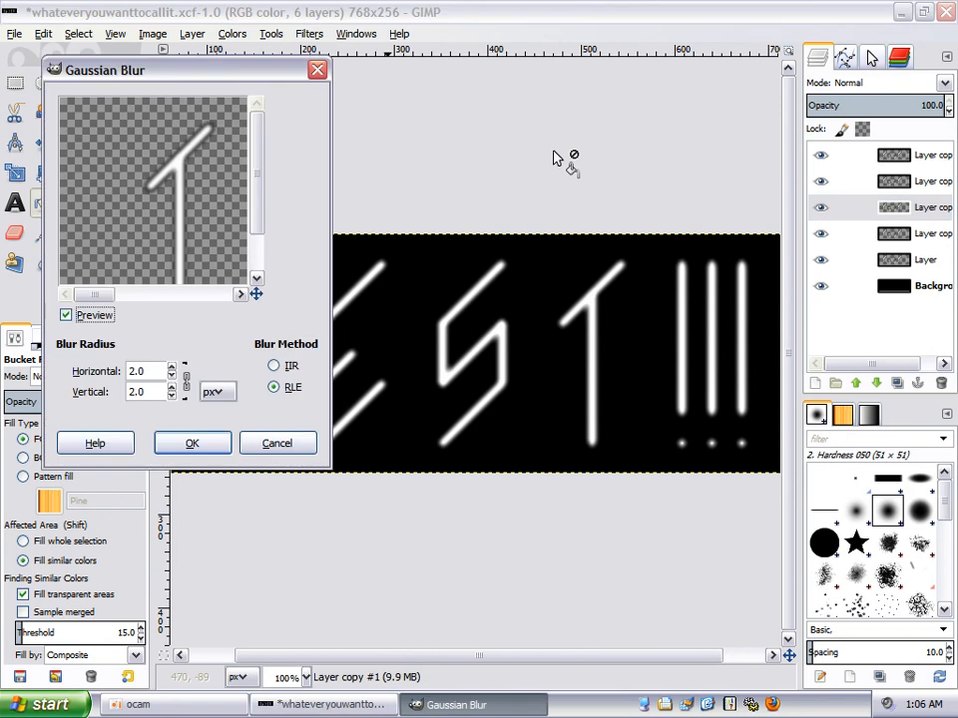
click(175, 366)
click(194, 445)
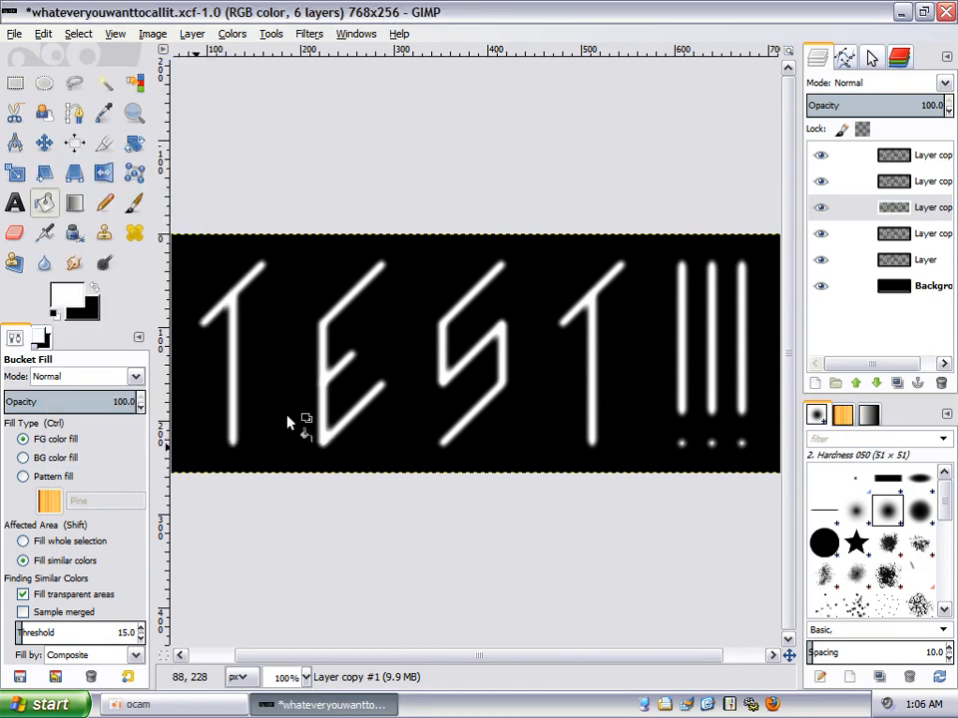
- Apply a Gaussian blur with an 8.0 px radius to the third lettering copy, just below the topmost layer
click(927, 187)
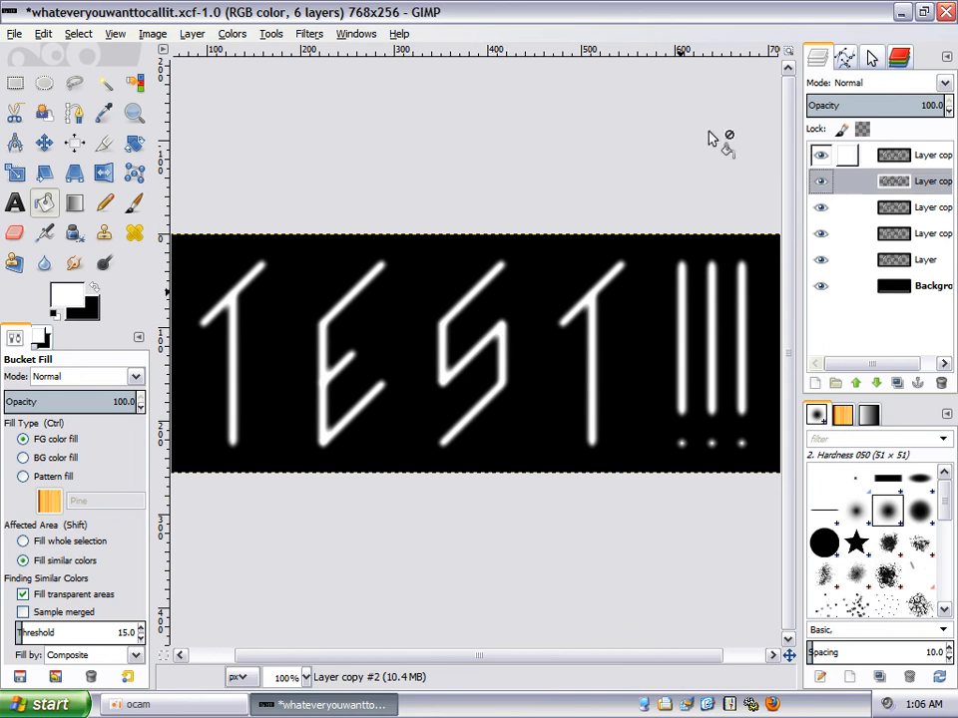
click(310, 38)
mouse_move(331, 139)
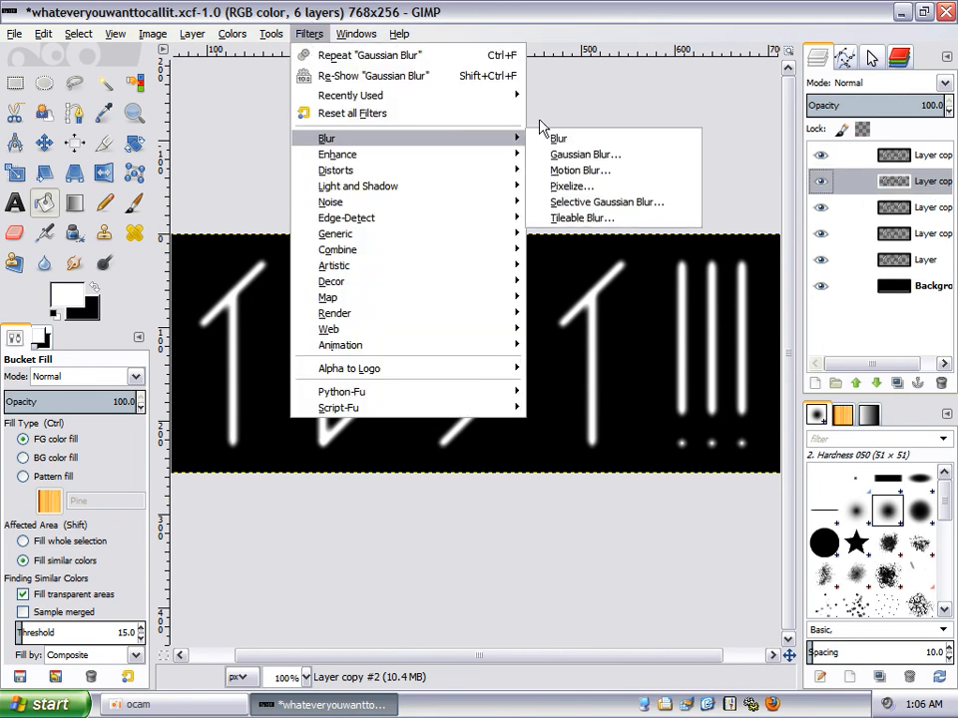
click(575, 157)
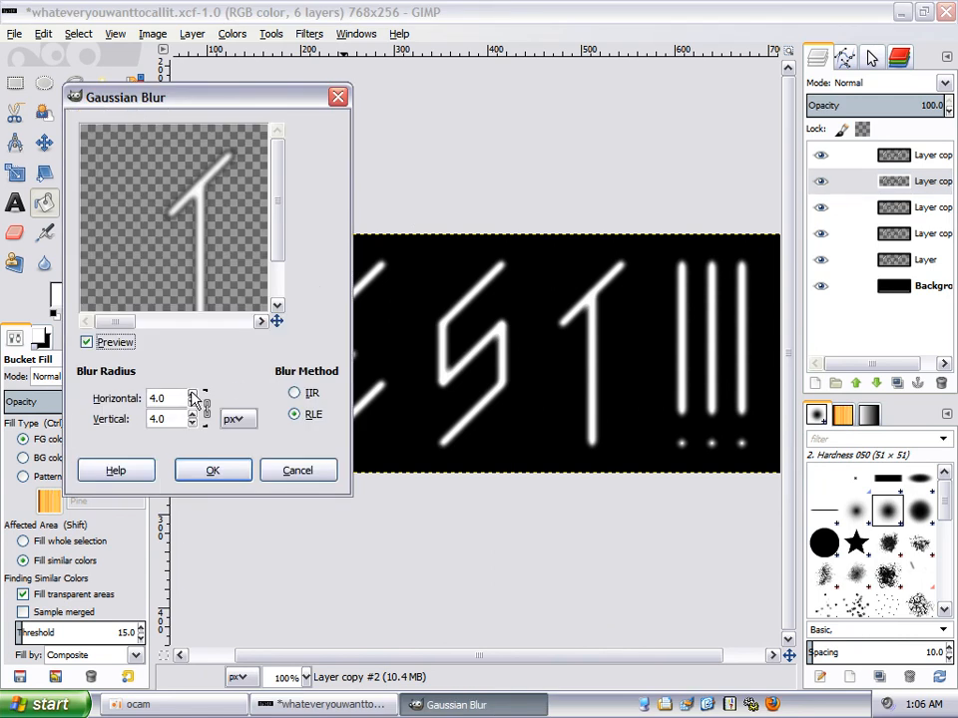
click(194, 395)
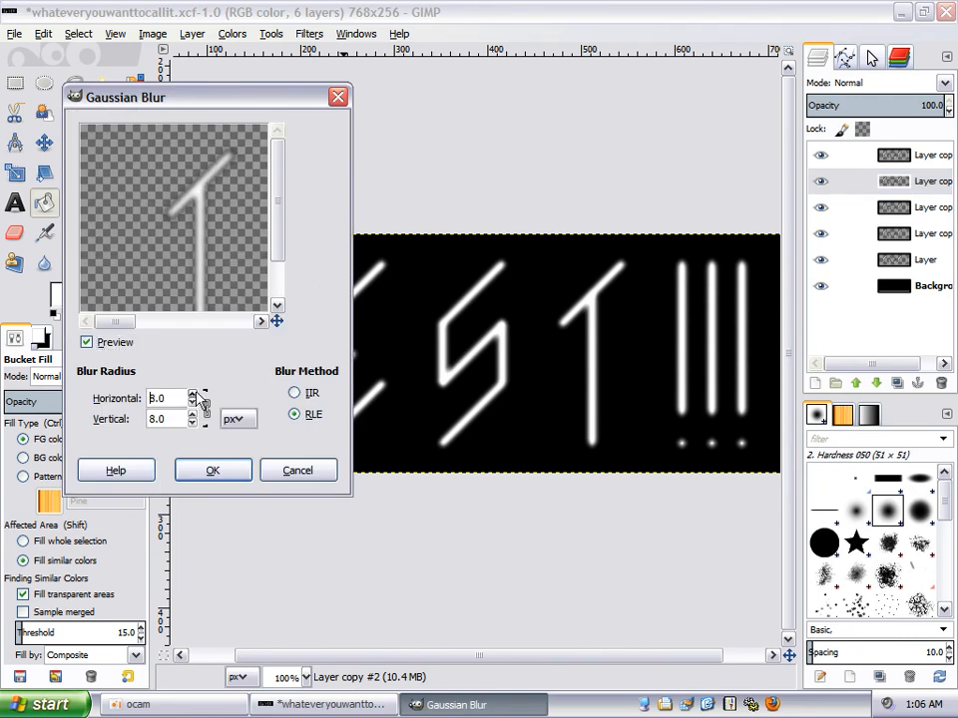
click(192, 402)
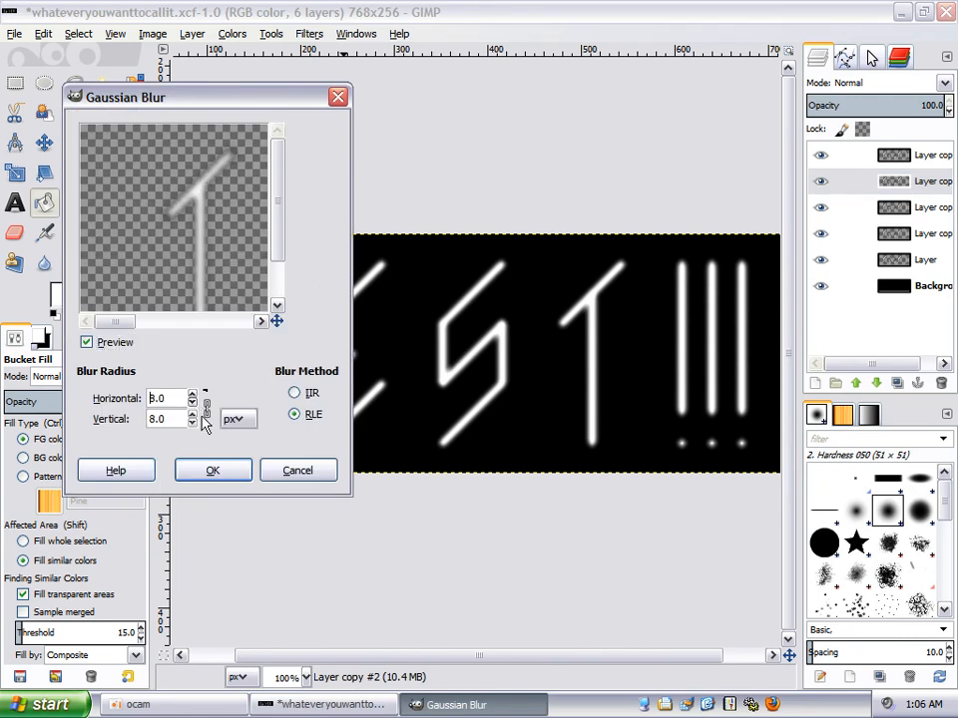
click(211, 474)
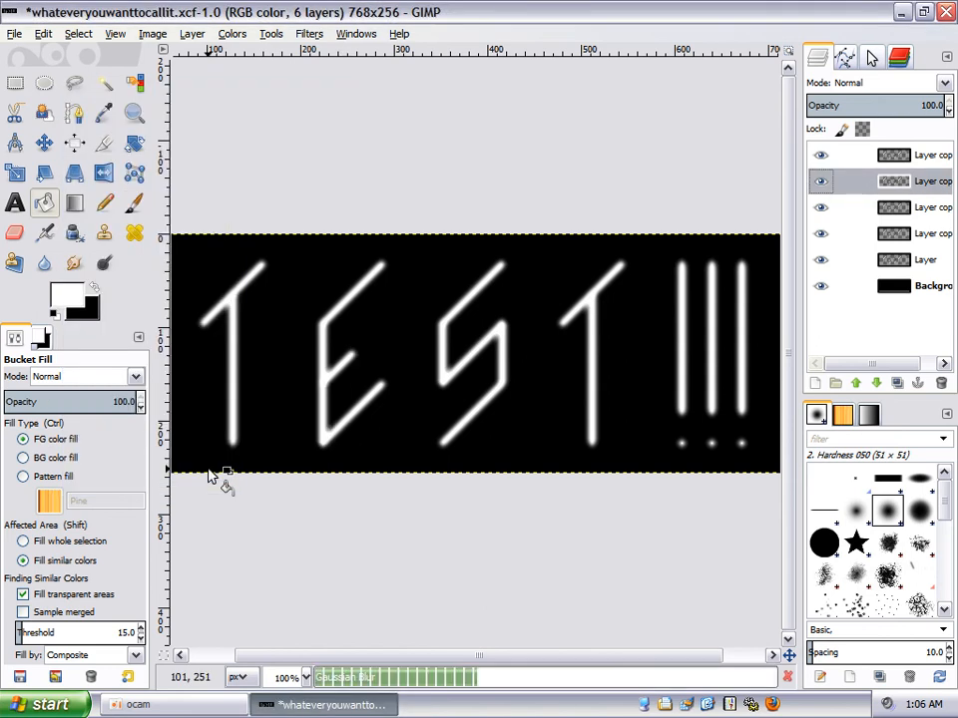
- Apply a Gaussian blur with a 16.0 px horizontal and vertical radius to the topmost lettering copy
key(Page_Up)
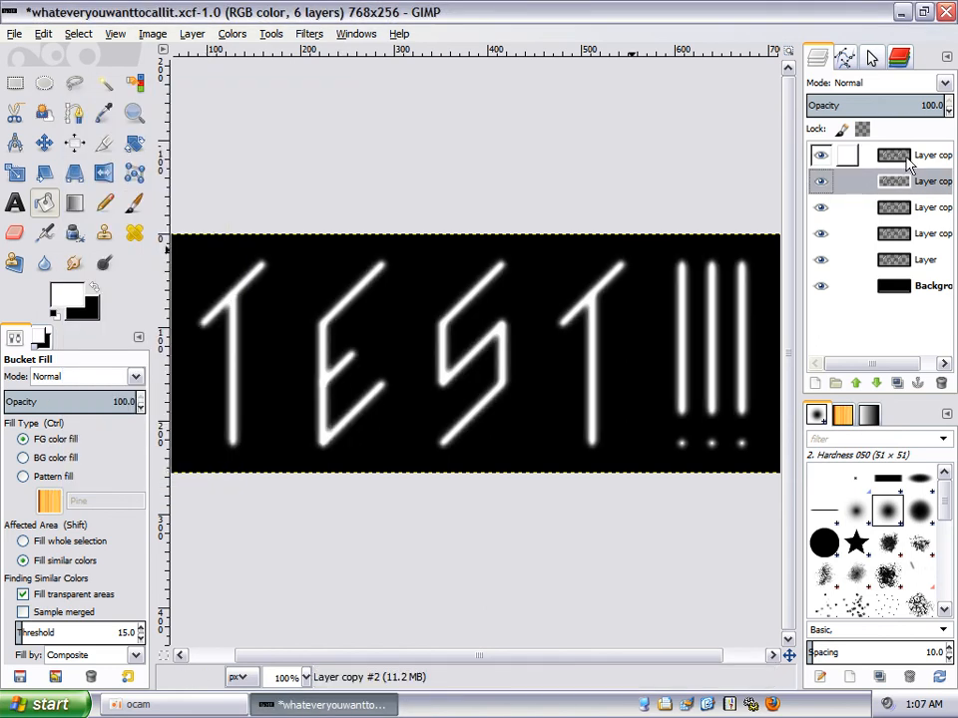
click(270, 34)
click(272, 36)
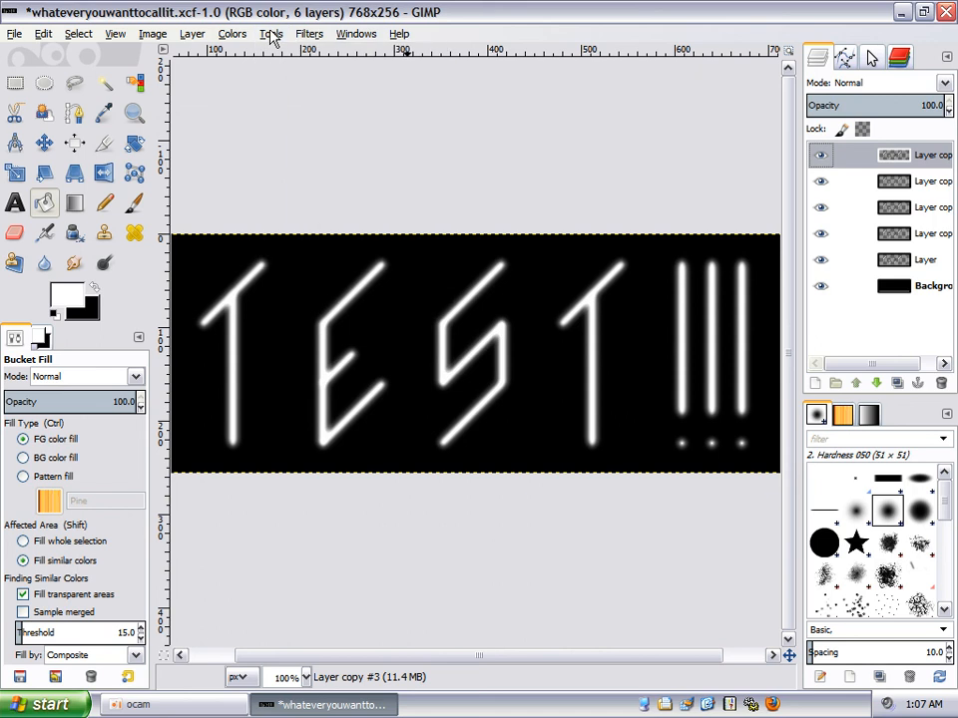
click(272, 37)
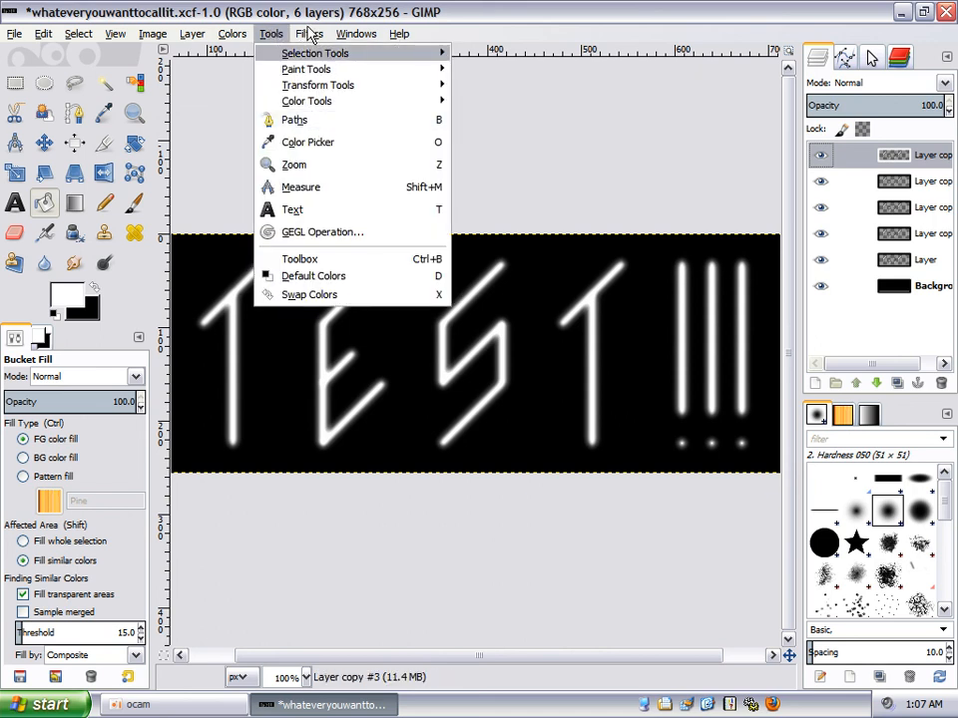
mouse_move(312, 35)
mouse_move(368, 136)
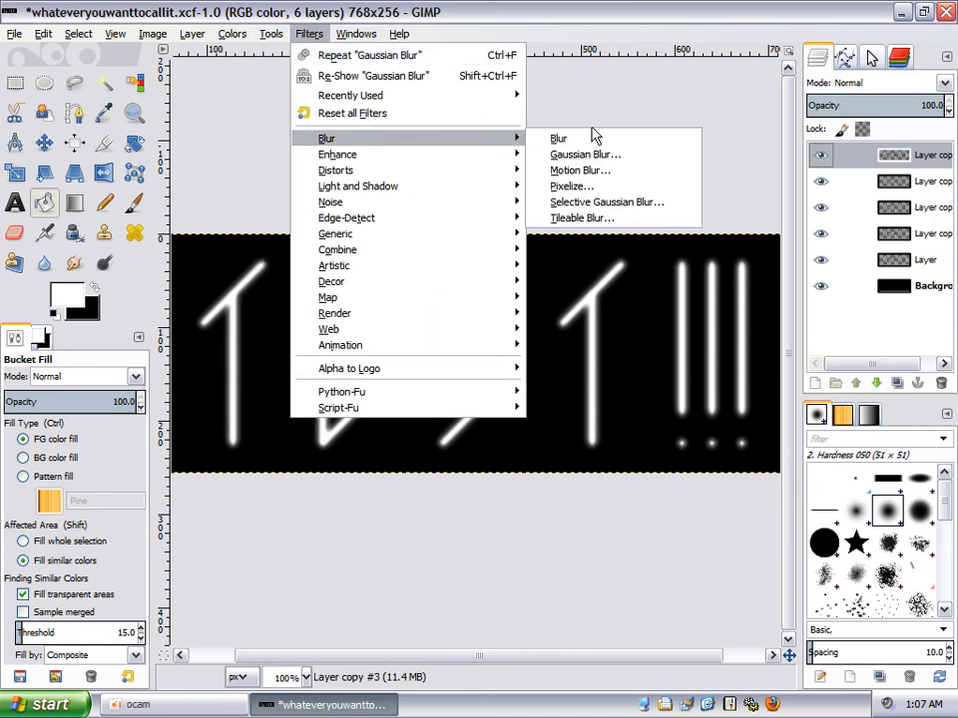
click(603, 155)
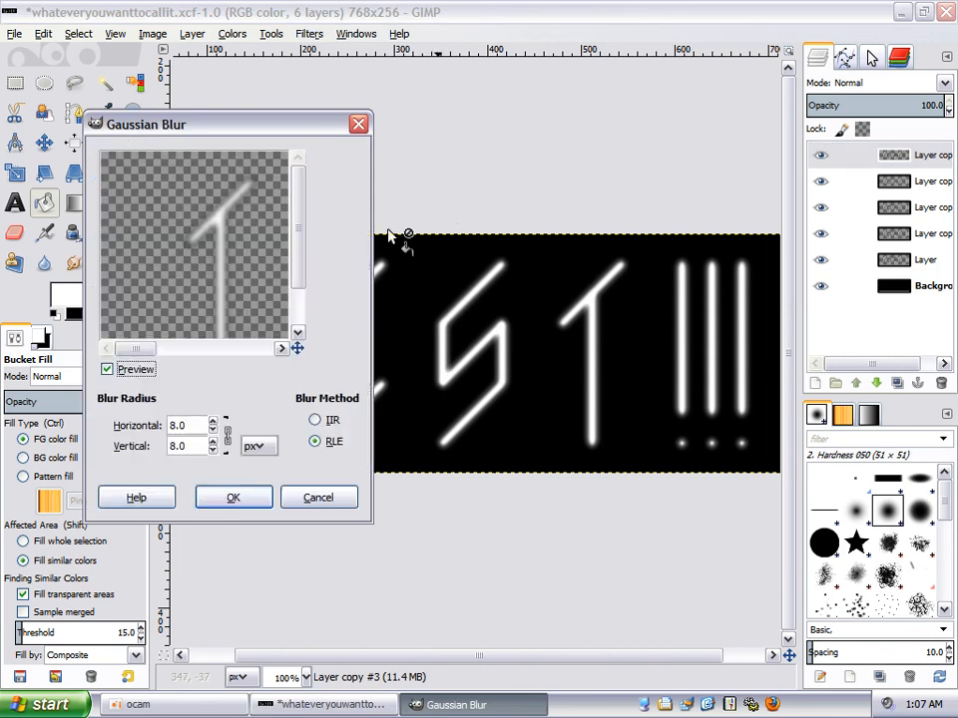
click(212, 420)
click(213, 420)
click(213, 421)
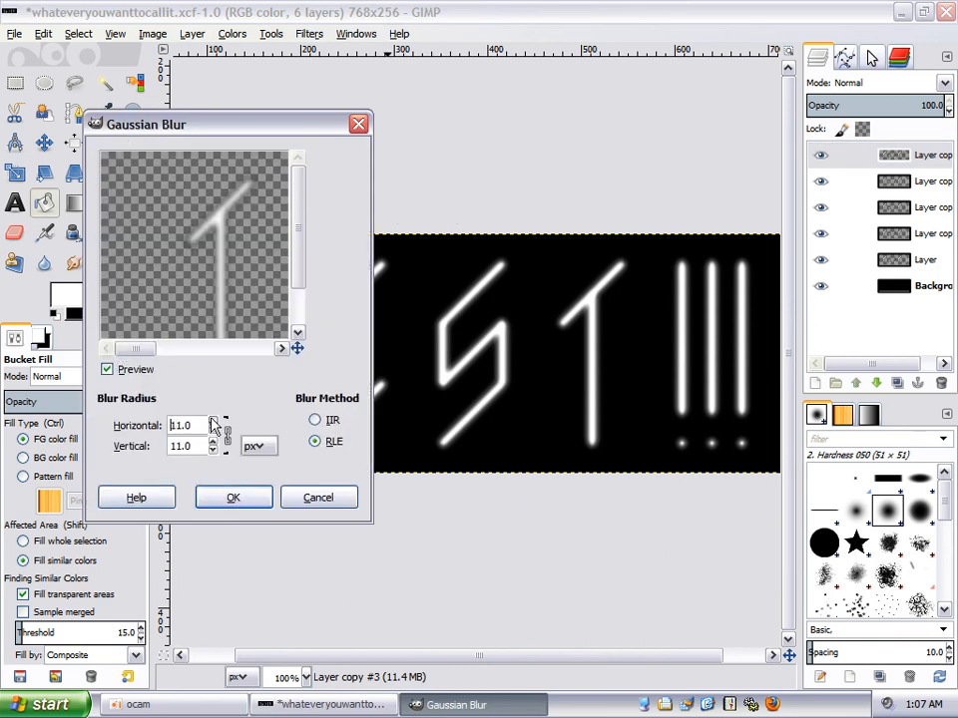
click(213, 421)
click(212, 421)
click(213, 421)
click(212, 421)
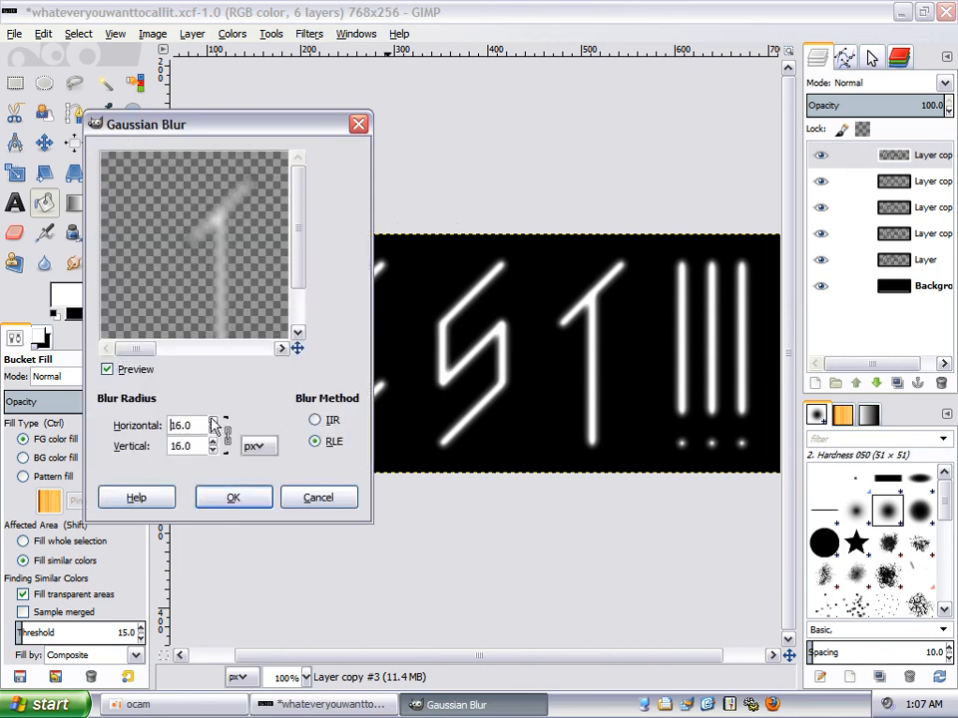
click(237, 497)
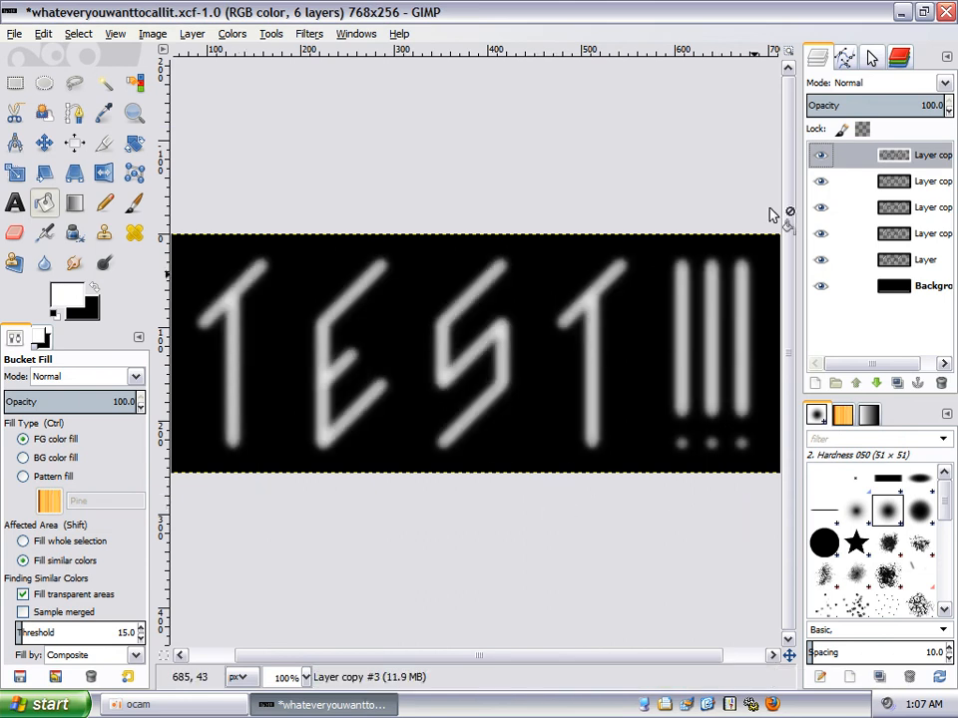
- Colorize the topmost lettering copy with hue 200, saturation 100 and lightness 80
click(233, 35)
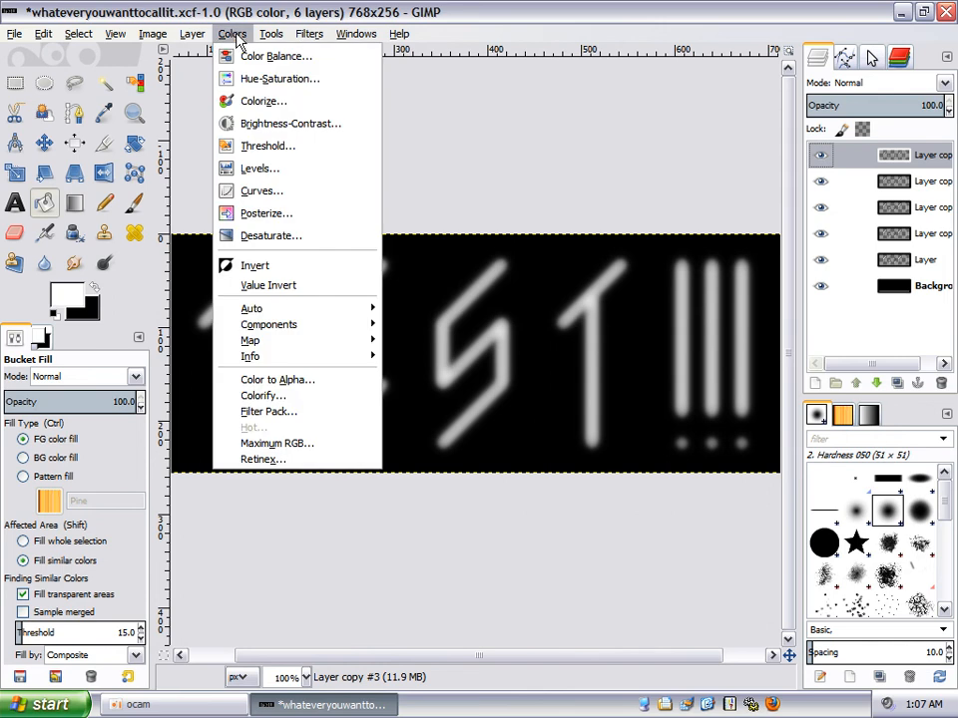
click(258, 103)
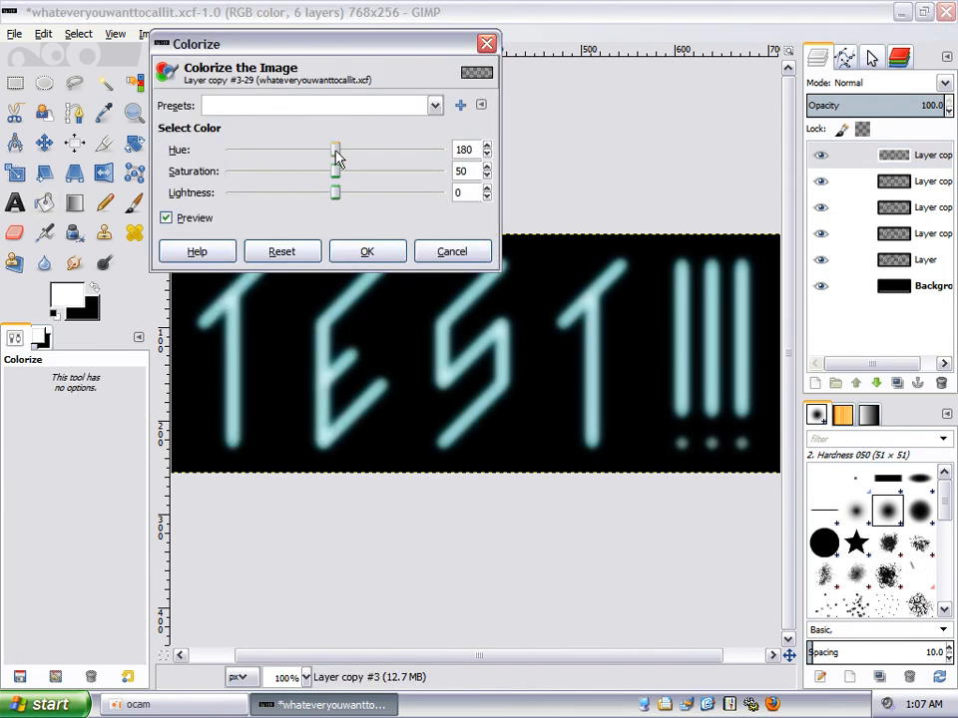
drag(336, 156, 349, 157)
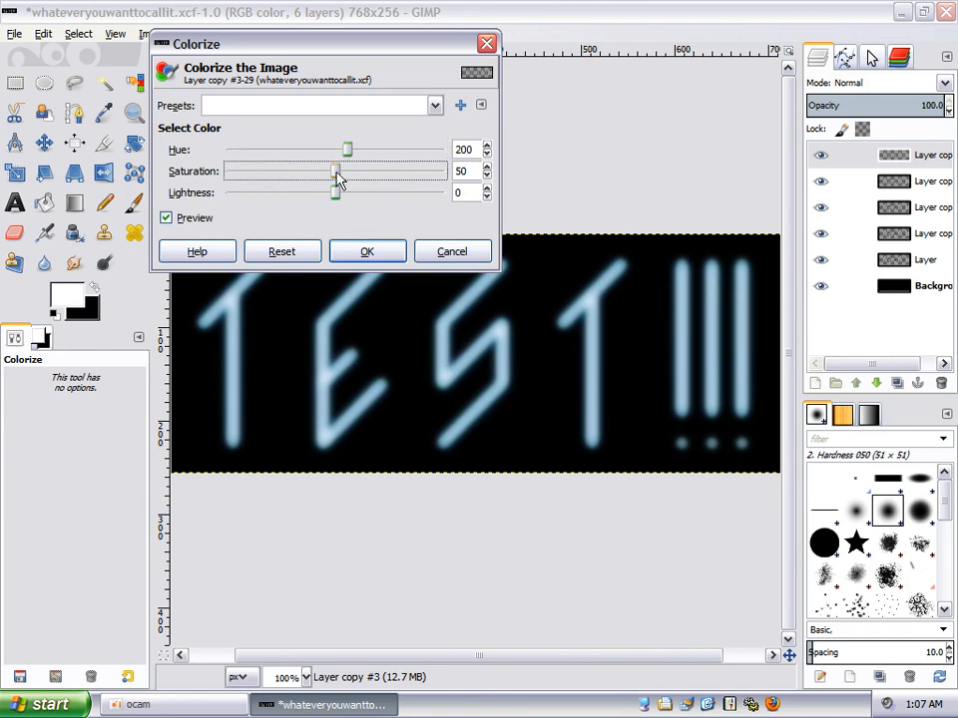
drag(419, 177, 454, 171)
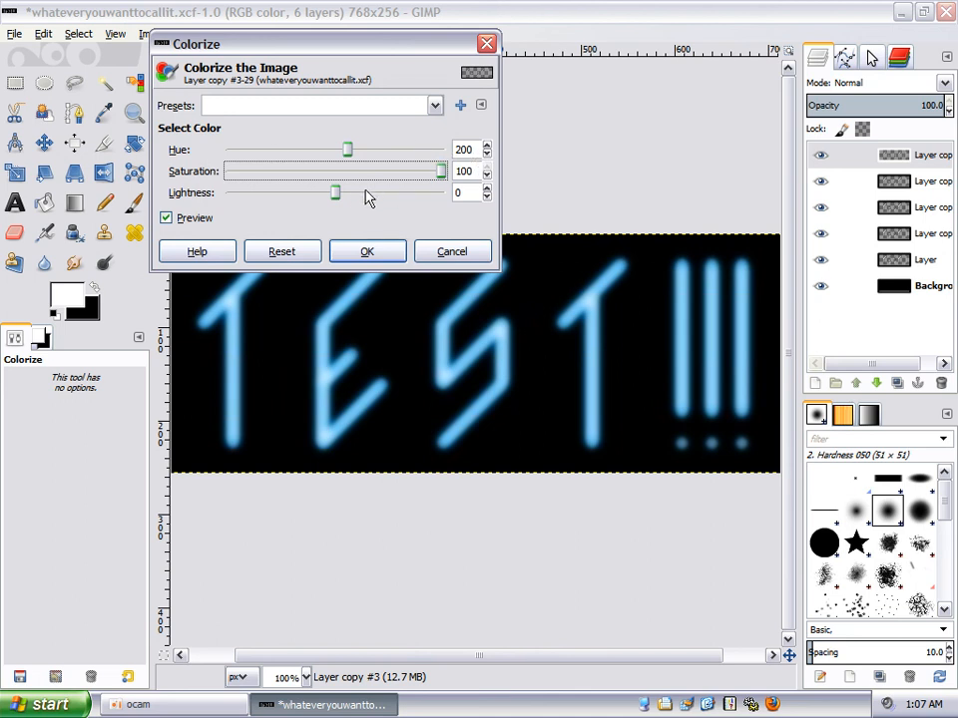
click(337, 195)
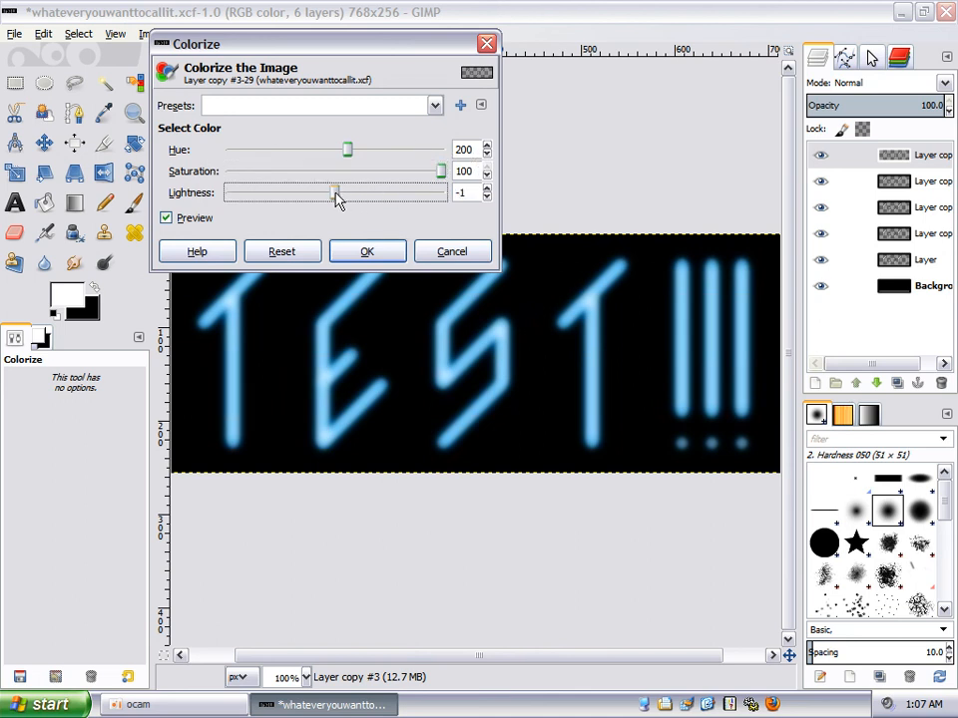
drag(336, 197, 423, 190)
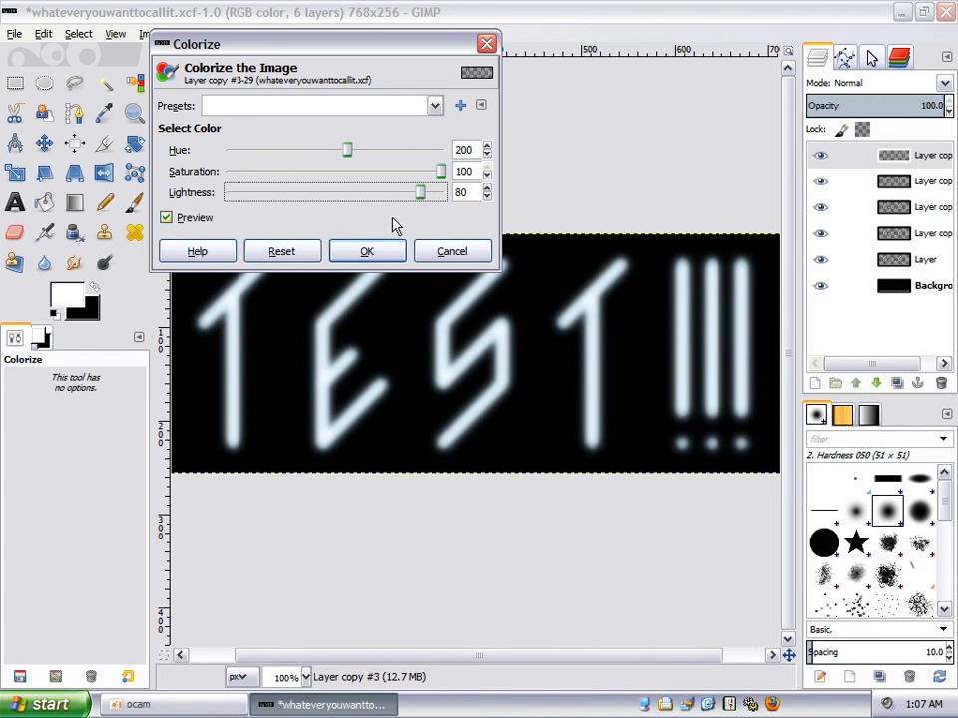
click(359, 253)
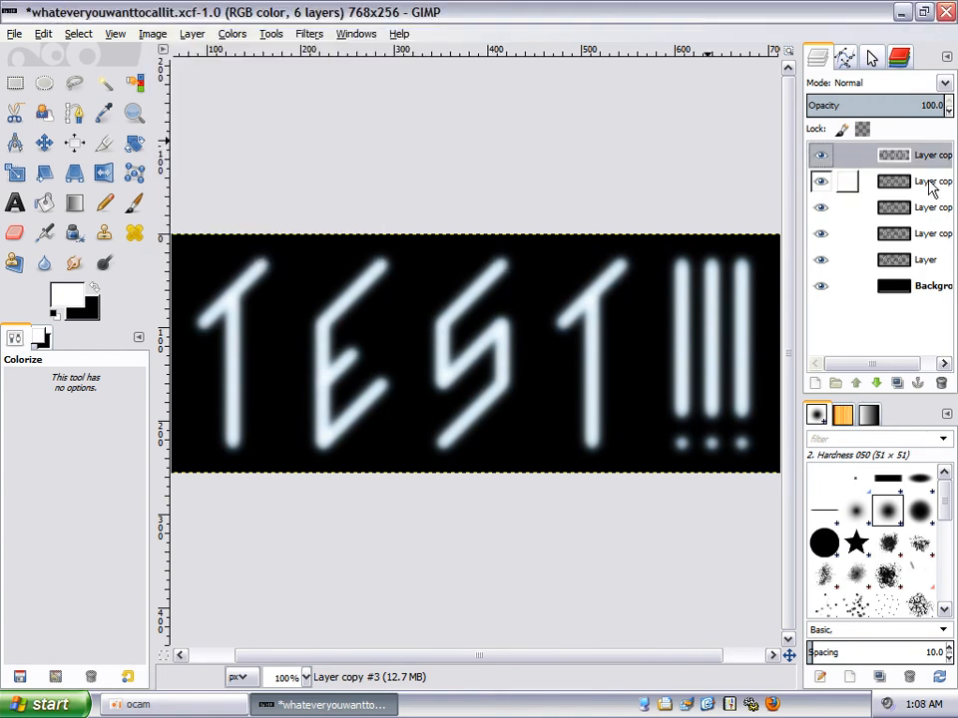
- Colorize the lettering copy just below the topmost layer with hue 200, saturation 100 and lightness 60
click(877, 185)
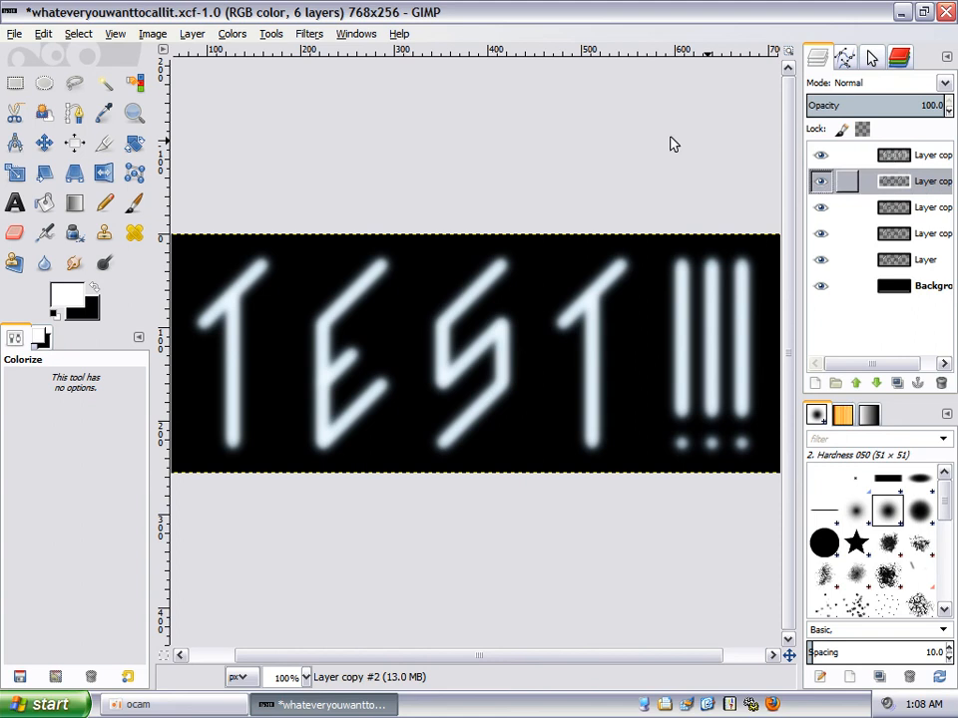
click(238, 34)
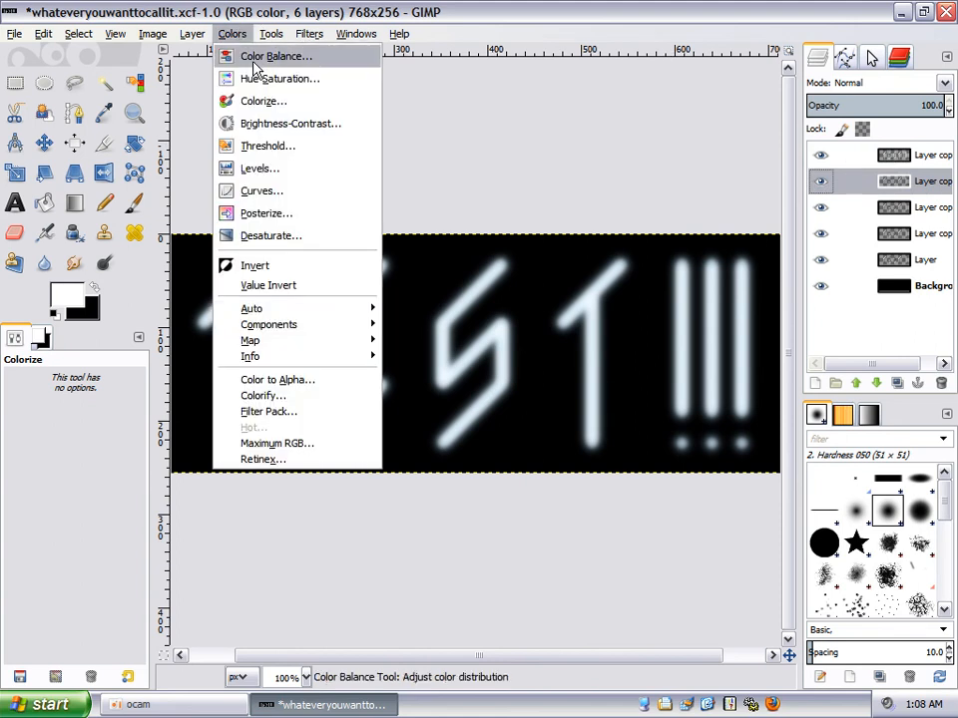
click(262, 101)
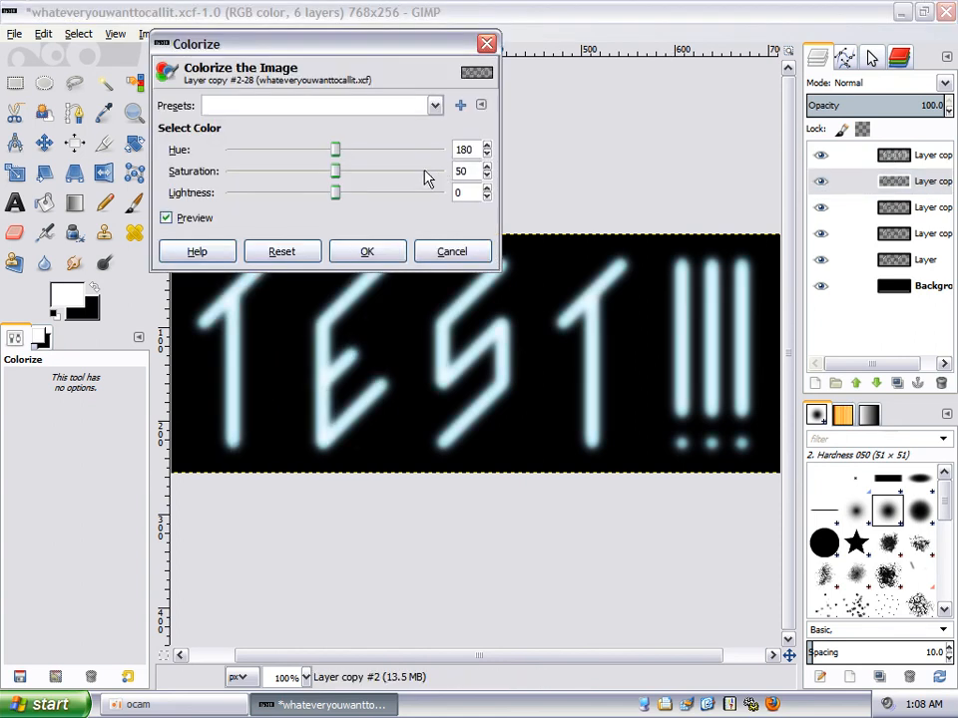
drag(340, 151, 469, 173)
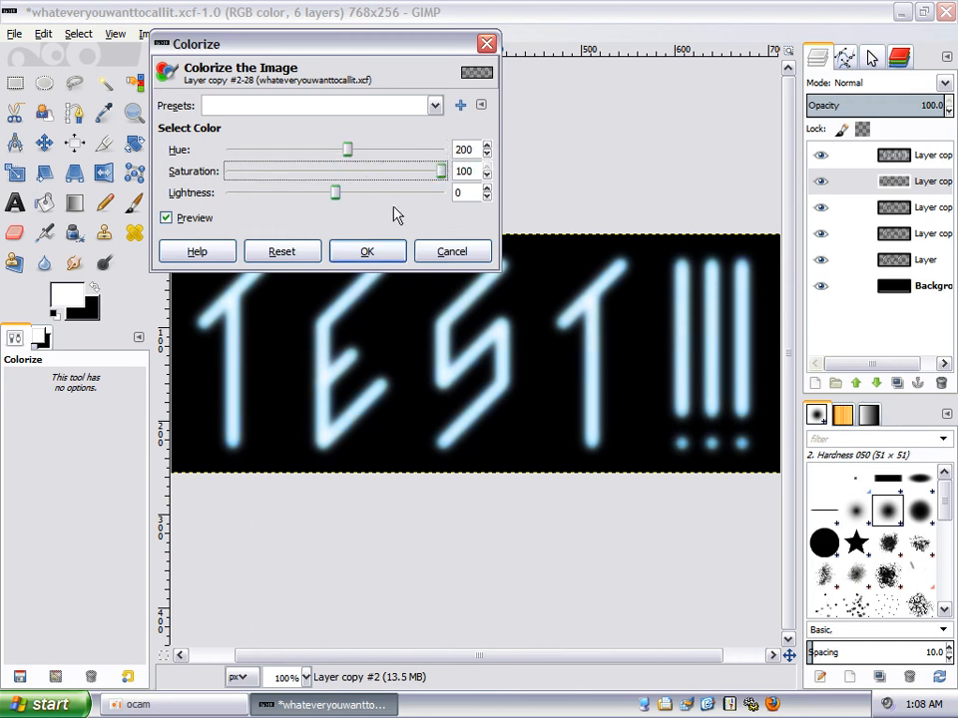
drag(335, 195, 397, 196)
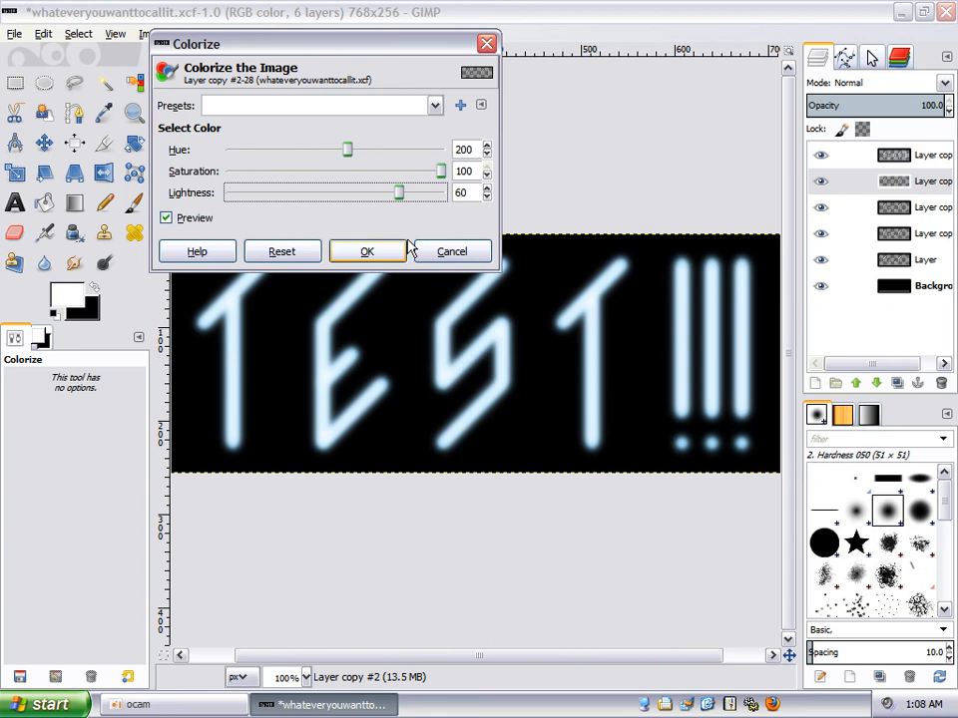
click(365, 252)
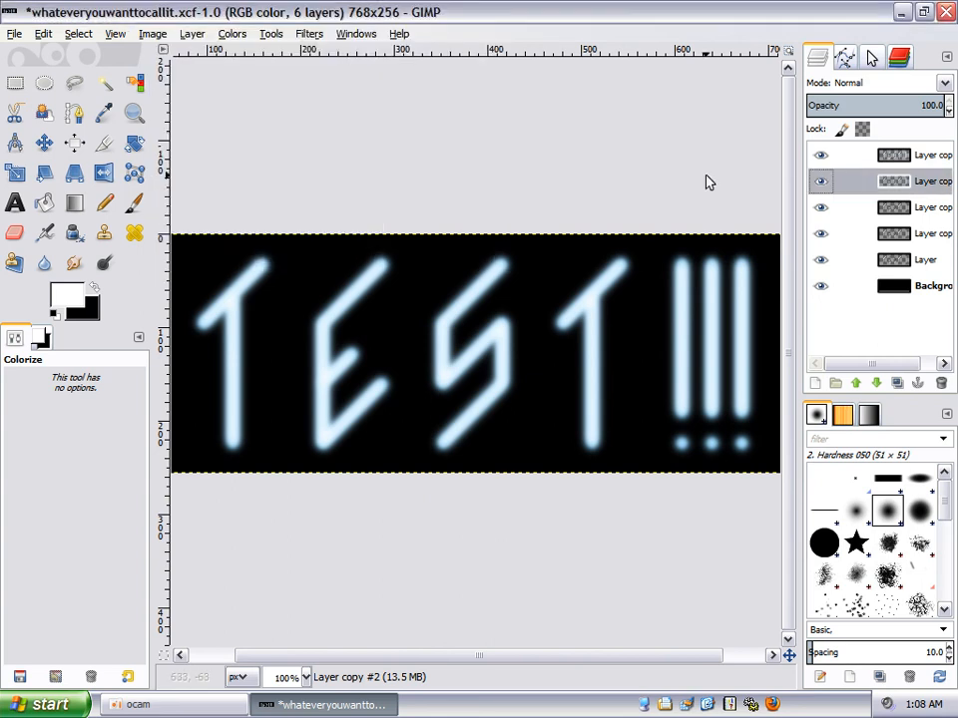
- Colorize the second lettering copy above the original layer with hue 200, saturation 100 and lightness 40
click(927, 208)
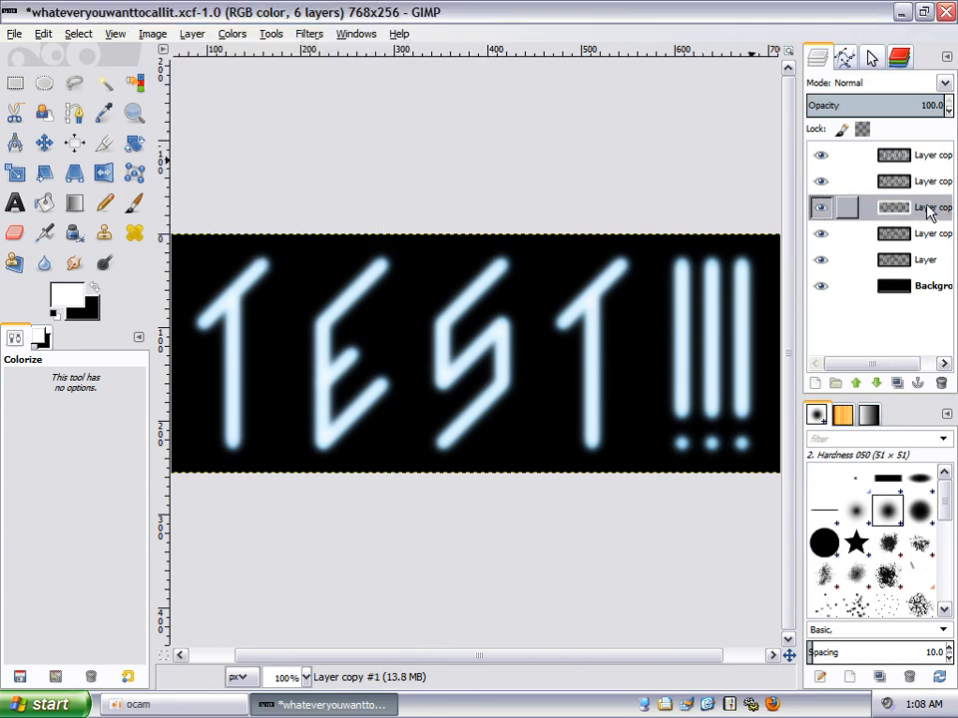
click(228, 35)
click(263, 100)
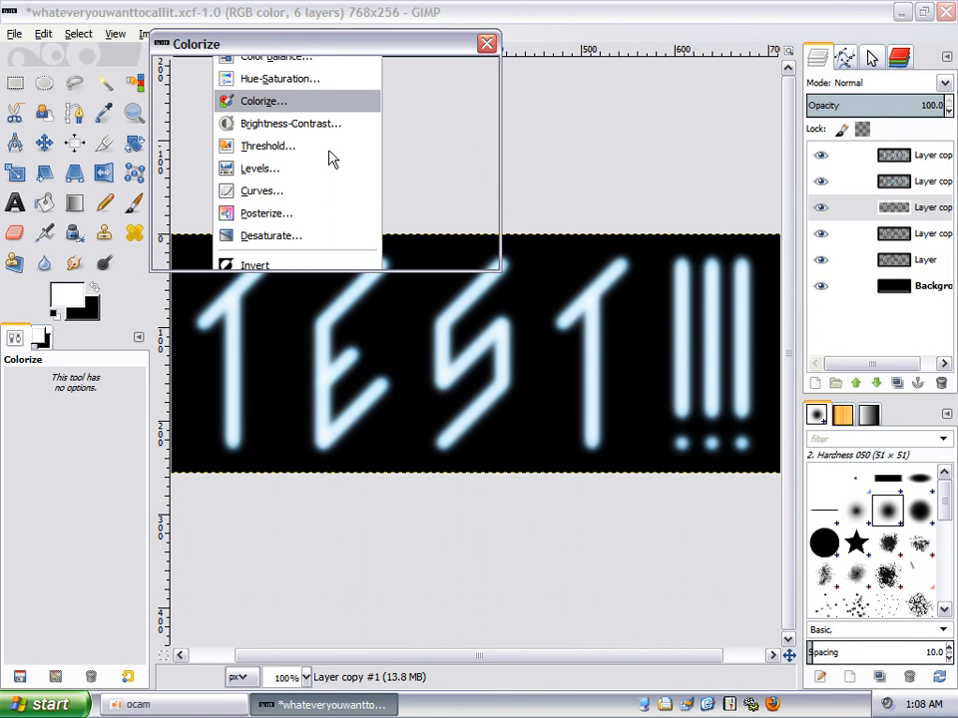
drag(338, 149, 462, 172)
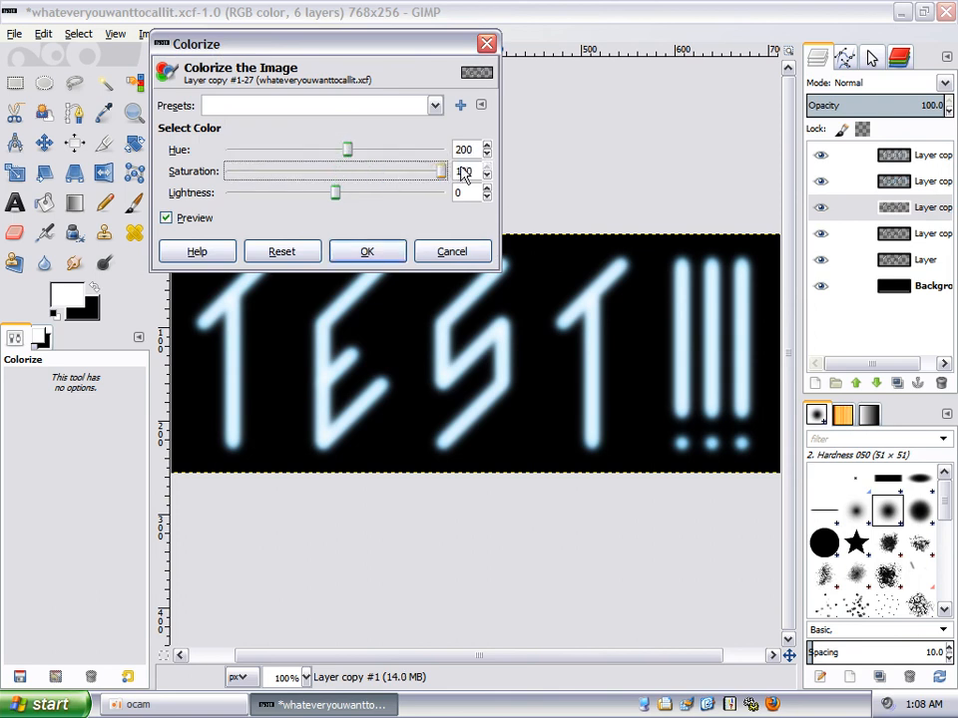
click(334, 196)
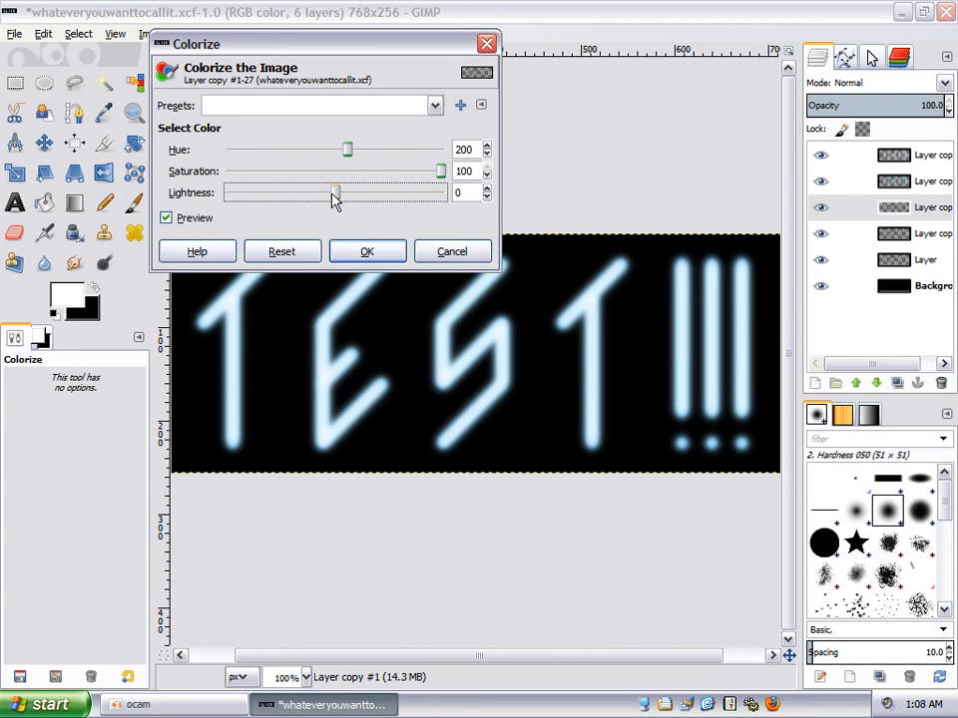
drag(334, 198, 375, 192)
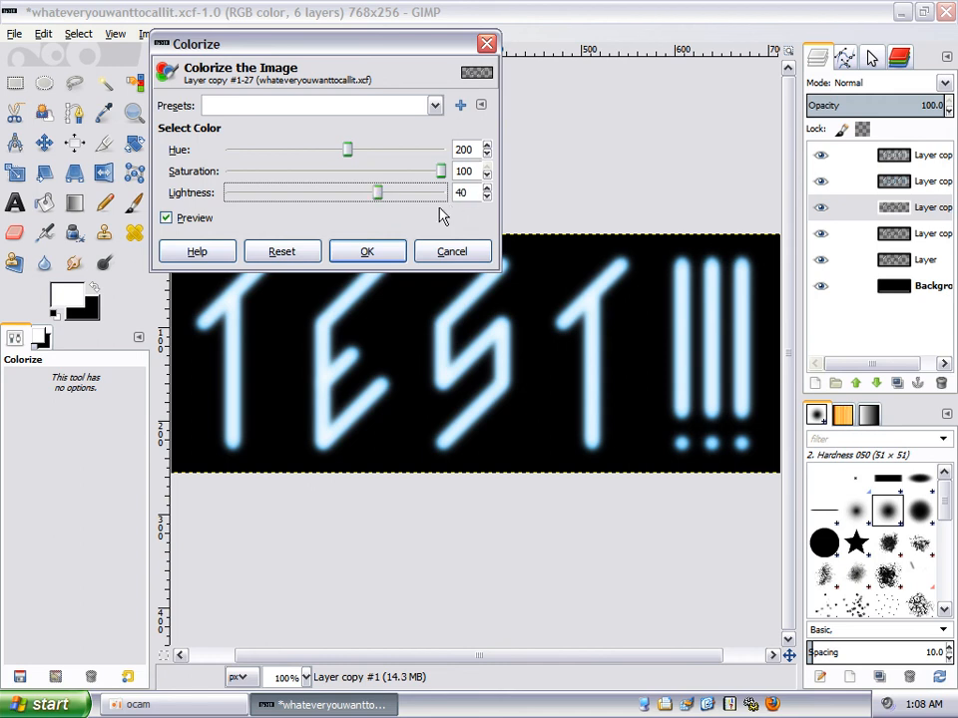
click(377, 251)
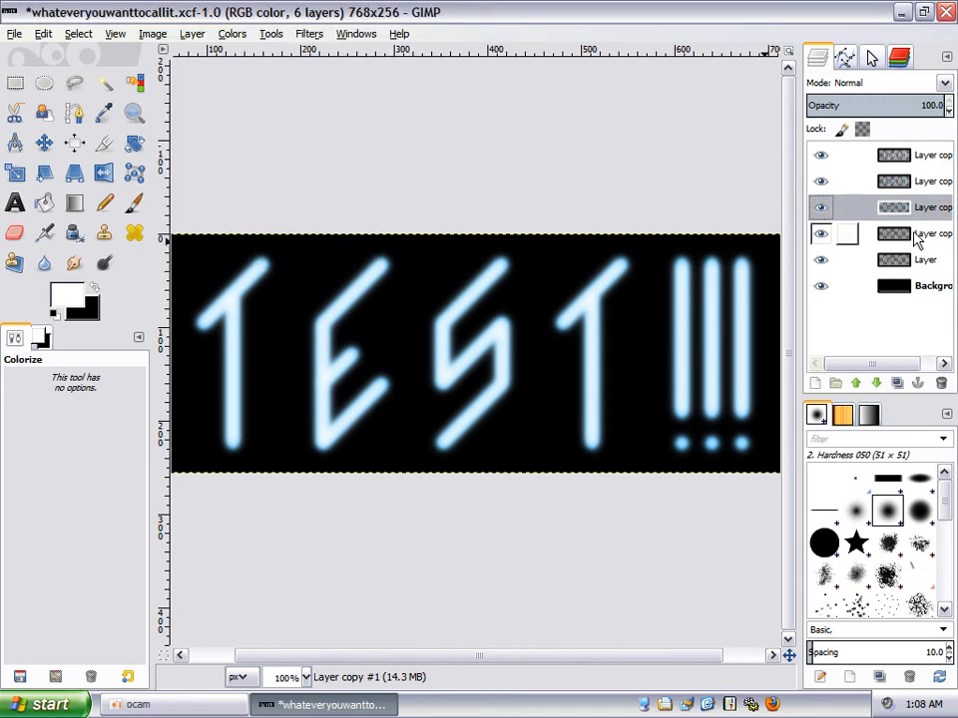
- Colorize the lettering copy directly above the original layer with hue 200, saturation 100 and lightness 10
click(858, 235)
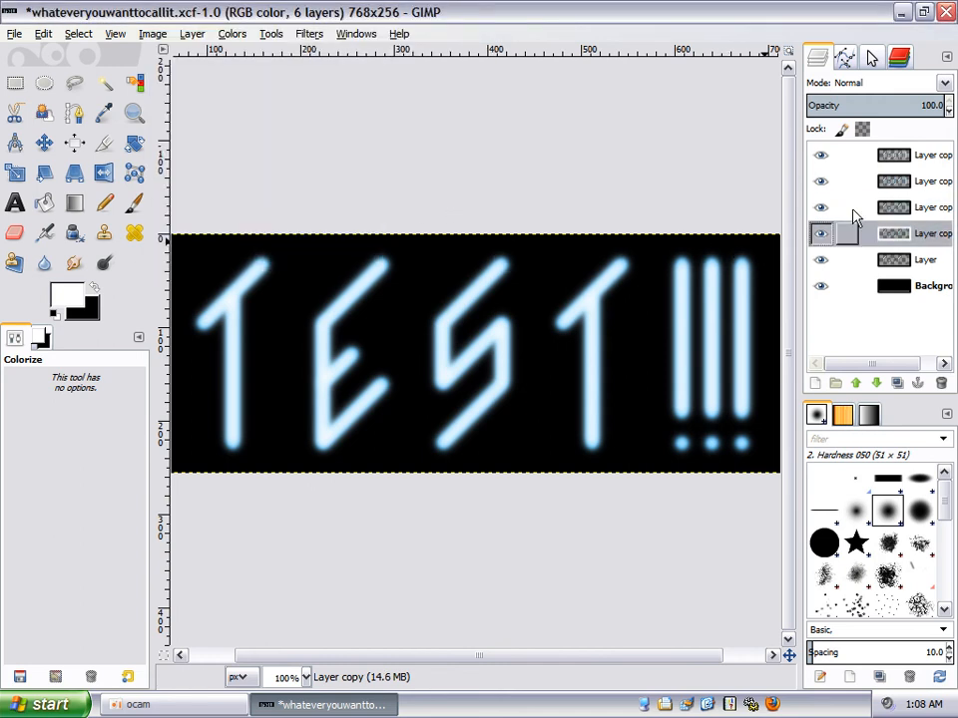
click(230, 35)
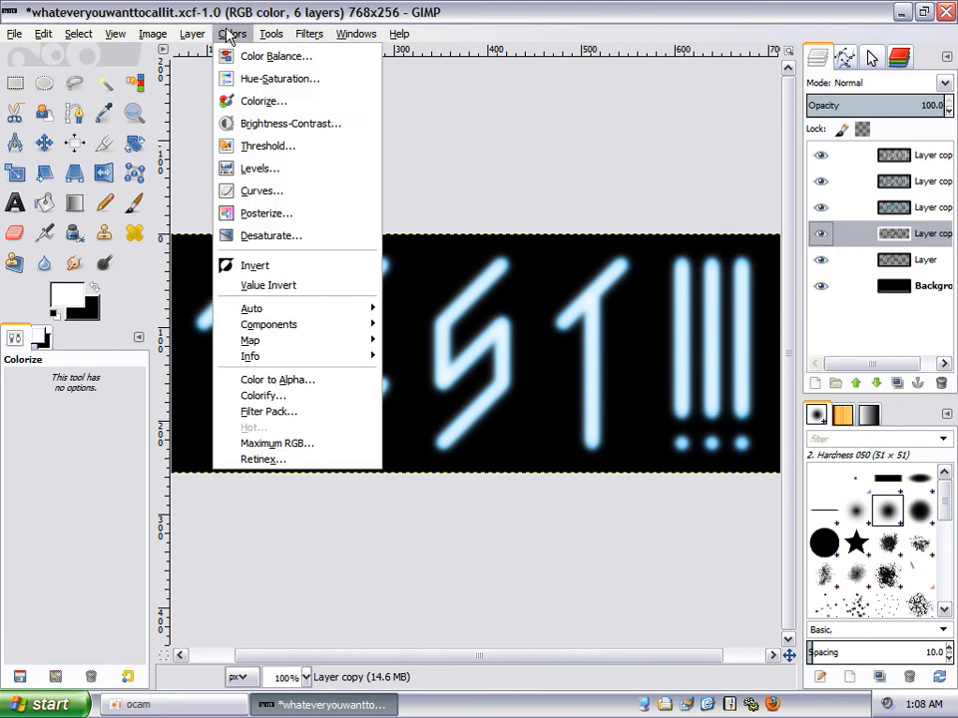
click(261, 100)
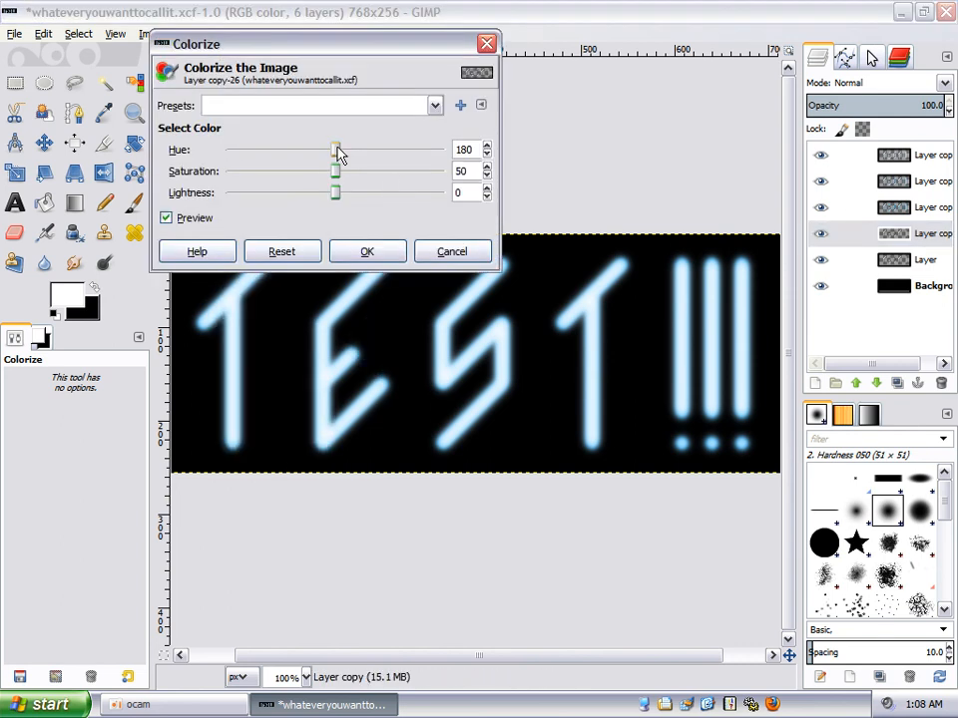
drag(338, 149, 454, 173)
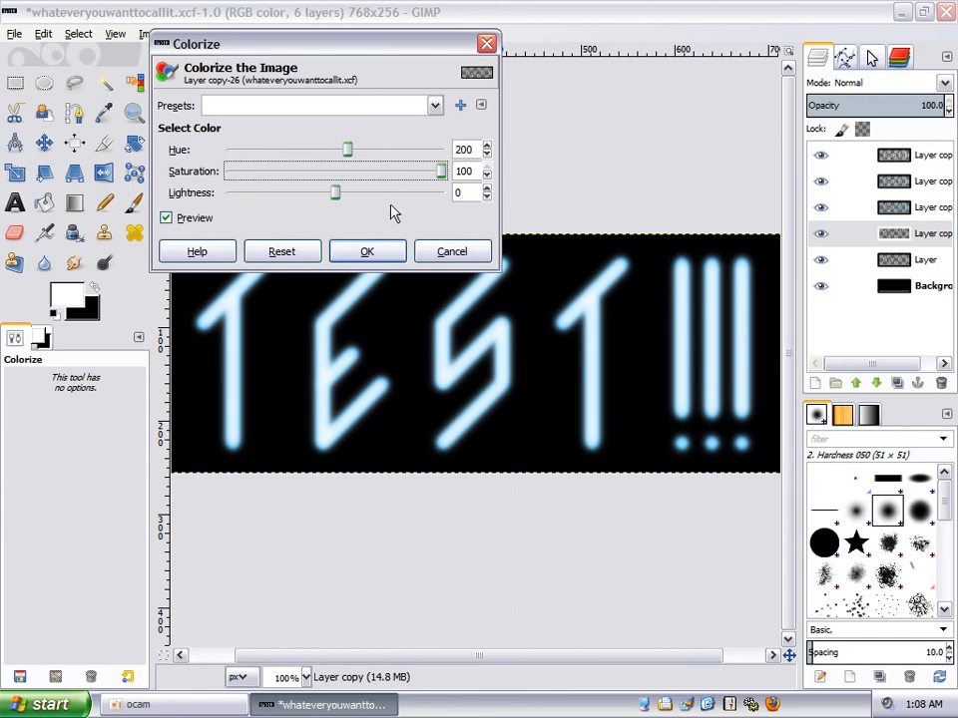
drag(335, 197, 348, 198)
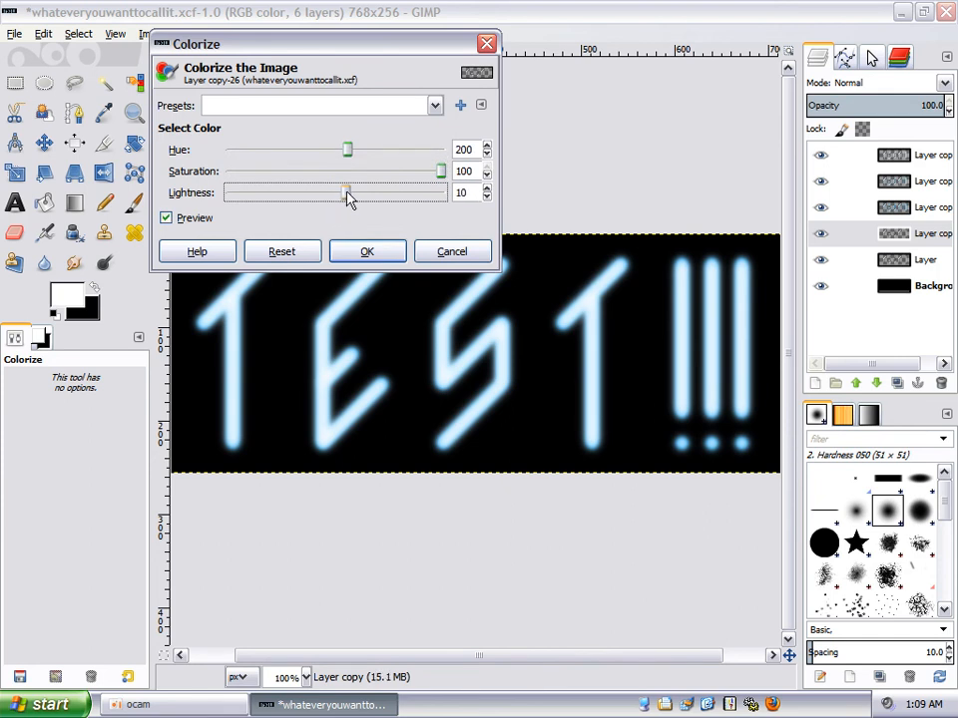
click(370, 250)
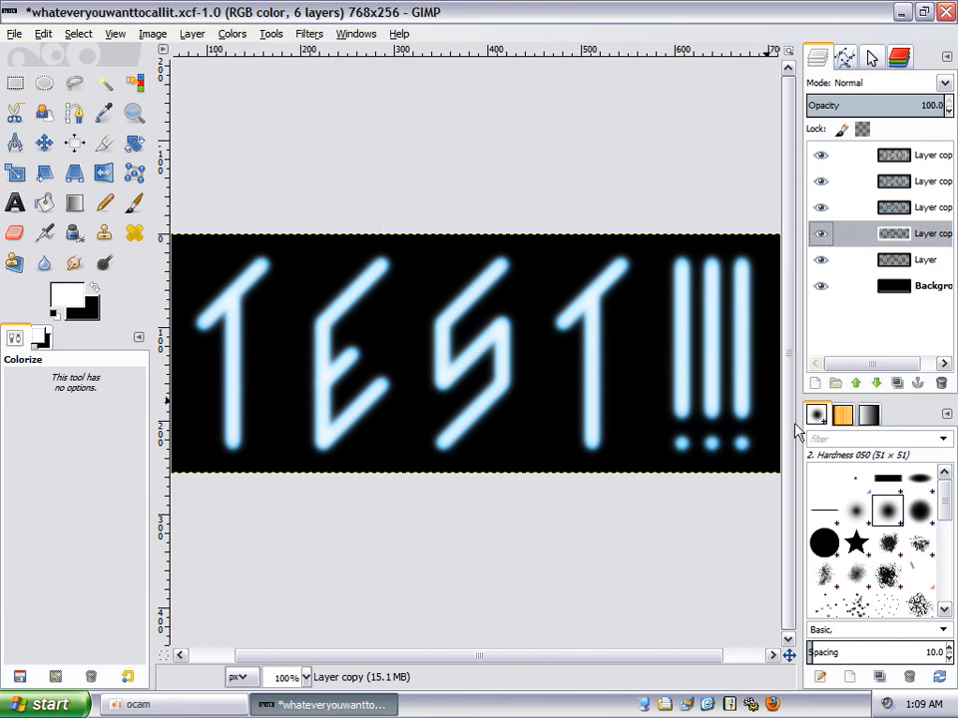
- Undo the last colorize on the lettering copy directly above the original lettering layer
click(936, 158)
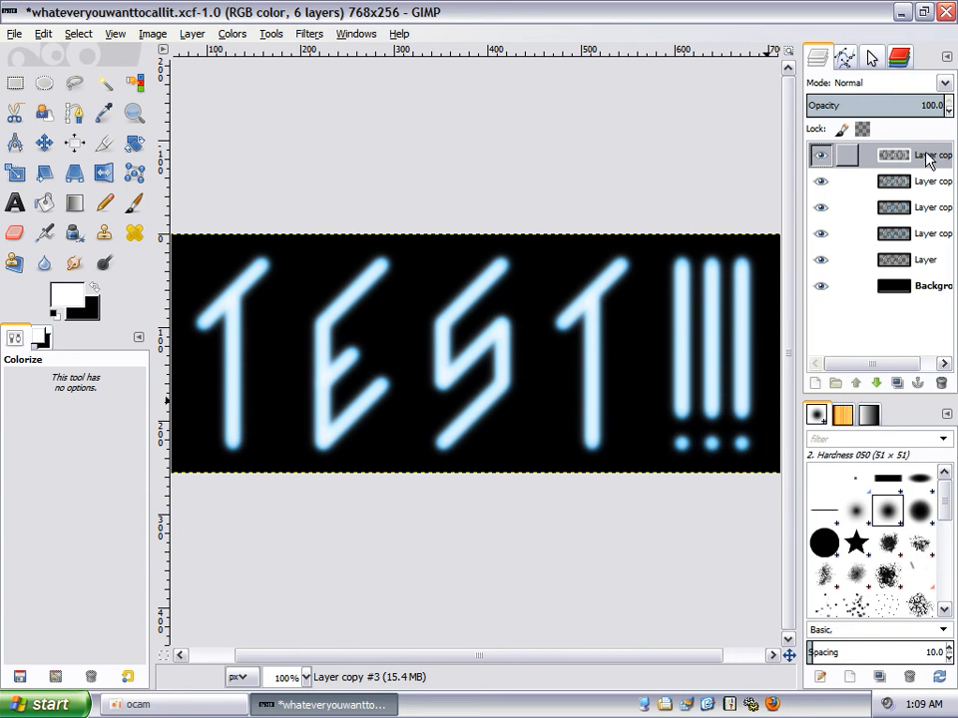
click(933, 182)
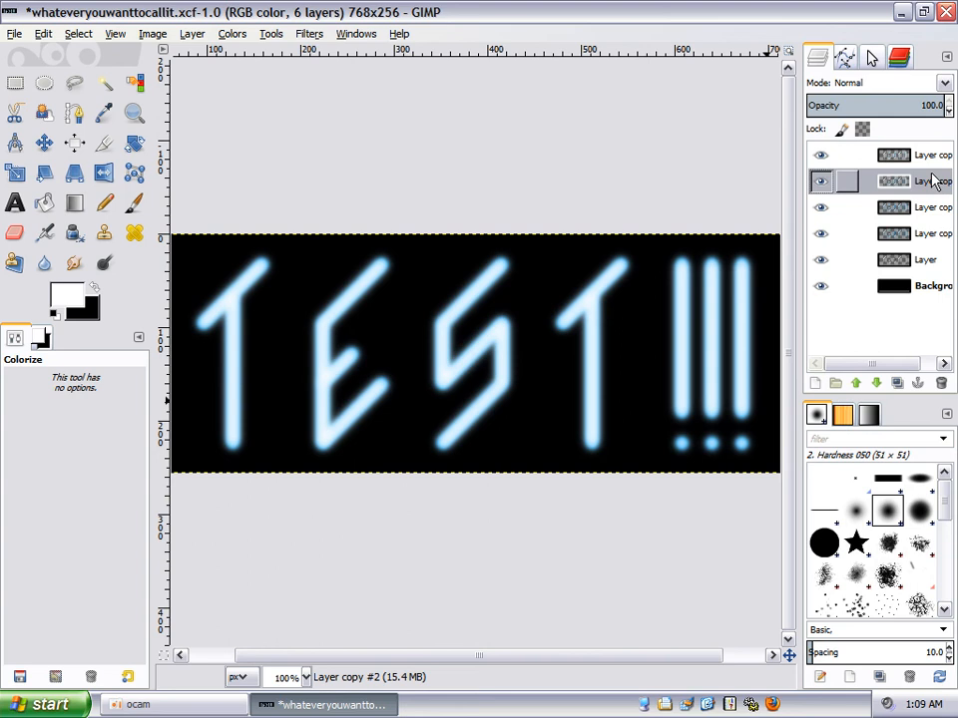
click(933, 207)
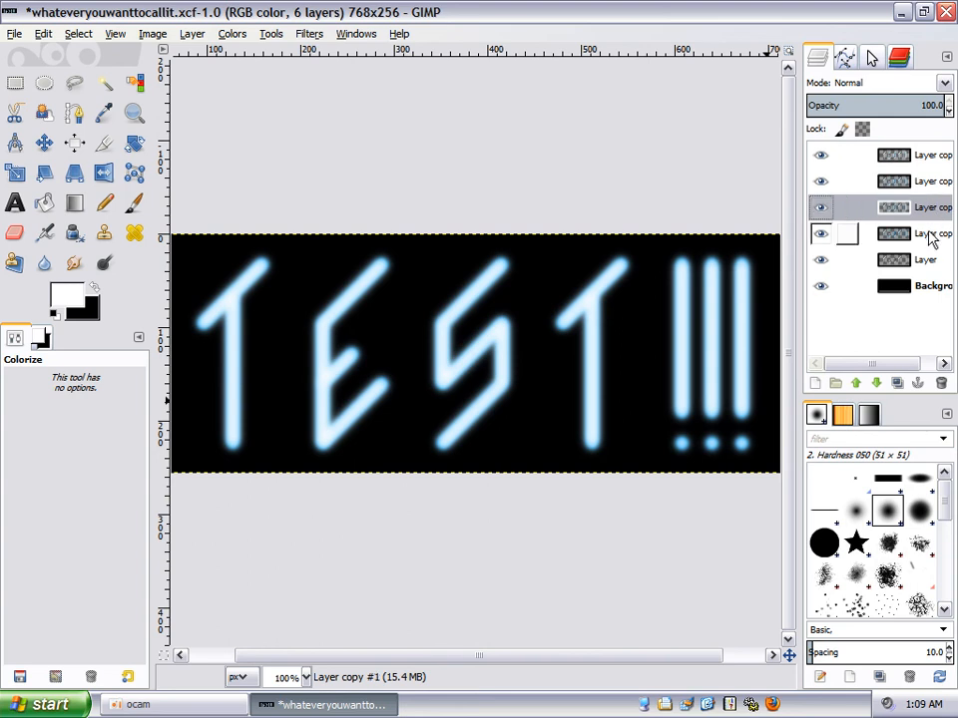
click(934, 236)
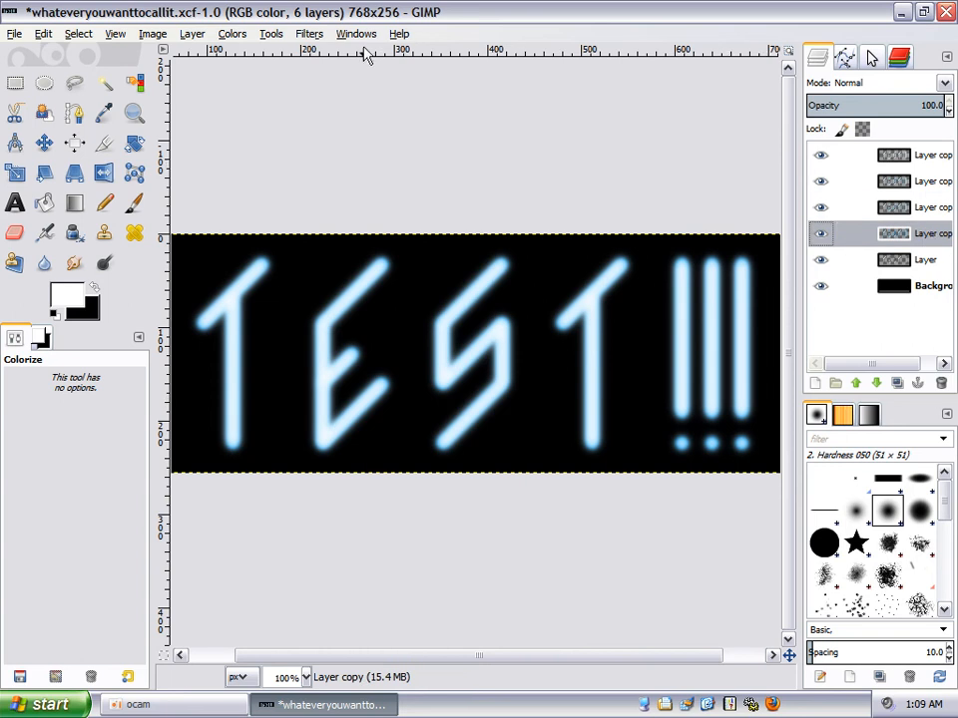
click(43, 34)
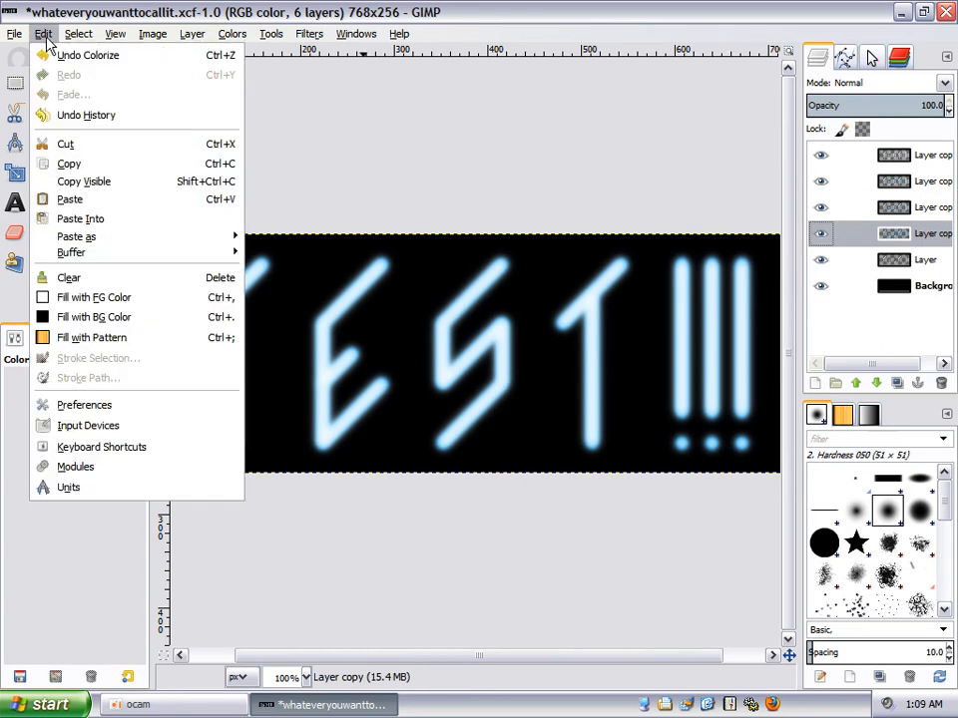
click(50, 55)
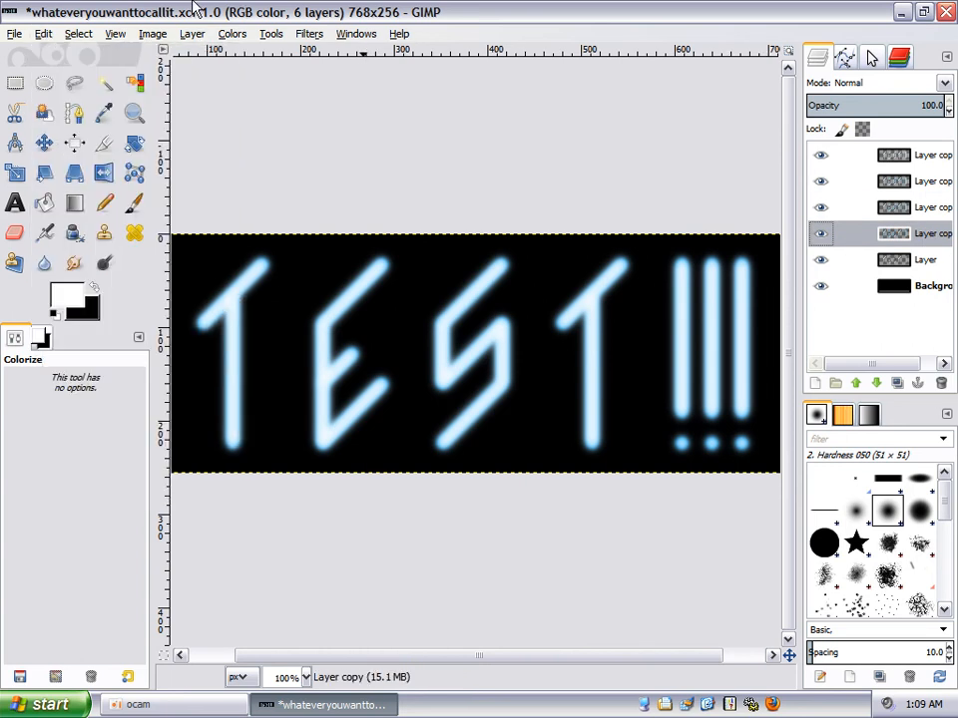
- Colorize the lettering copy directly above the original layer with hue 200, saturation 100 and lightness 20
click(240, 35)
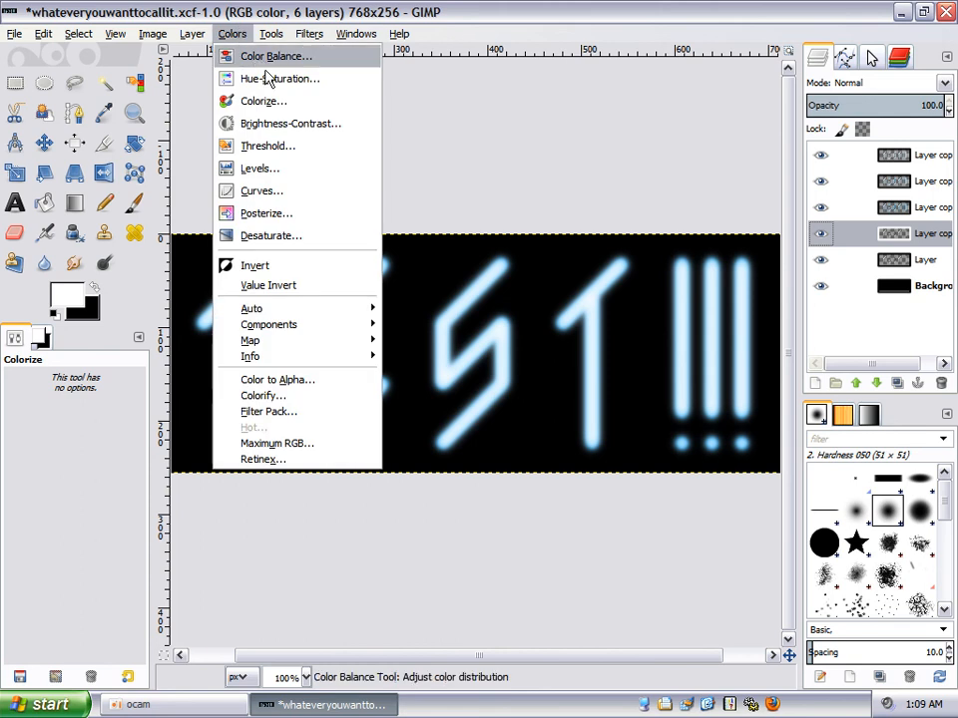
click(267, 103)
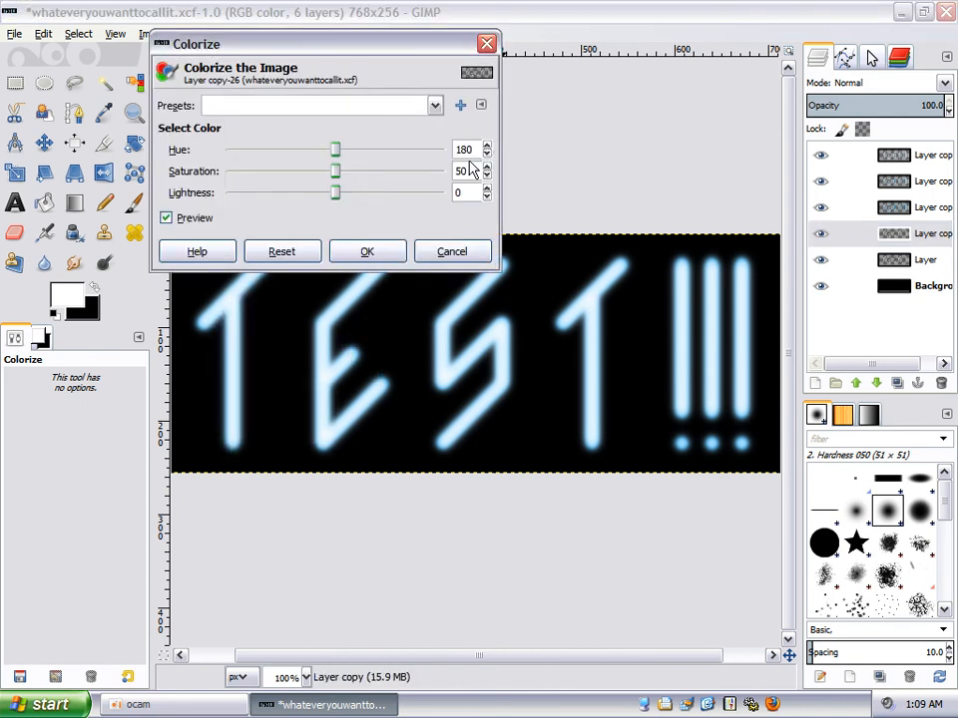
drag(339, 157, 475, 205)
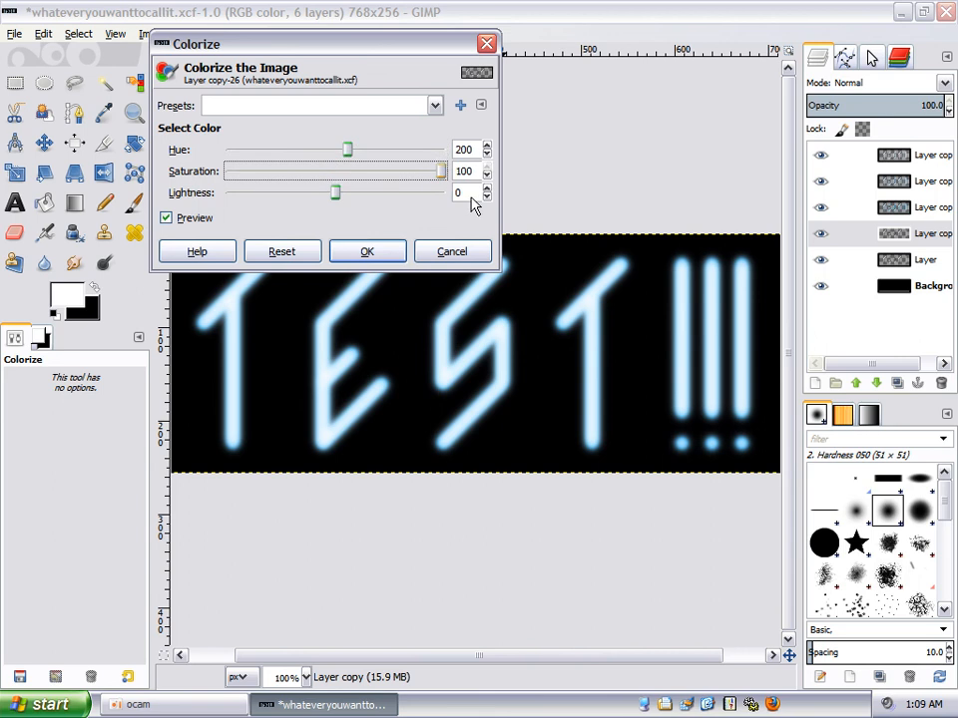
drag(348, 196, 359, 199)
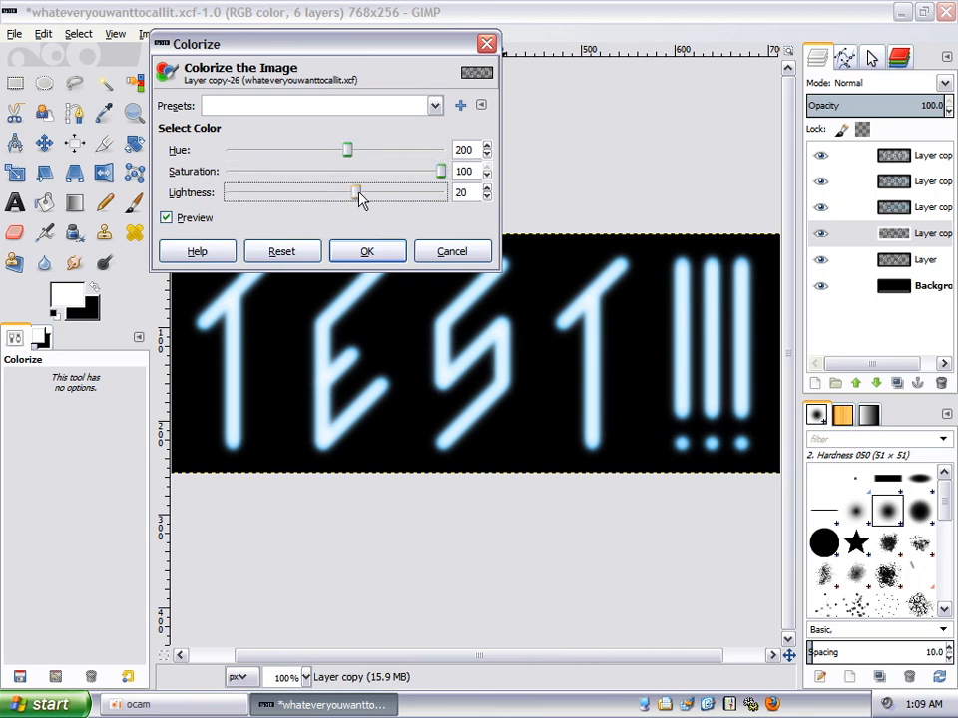
click(385, 256)
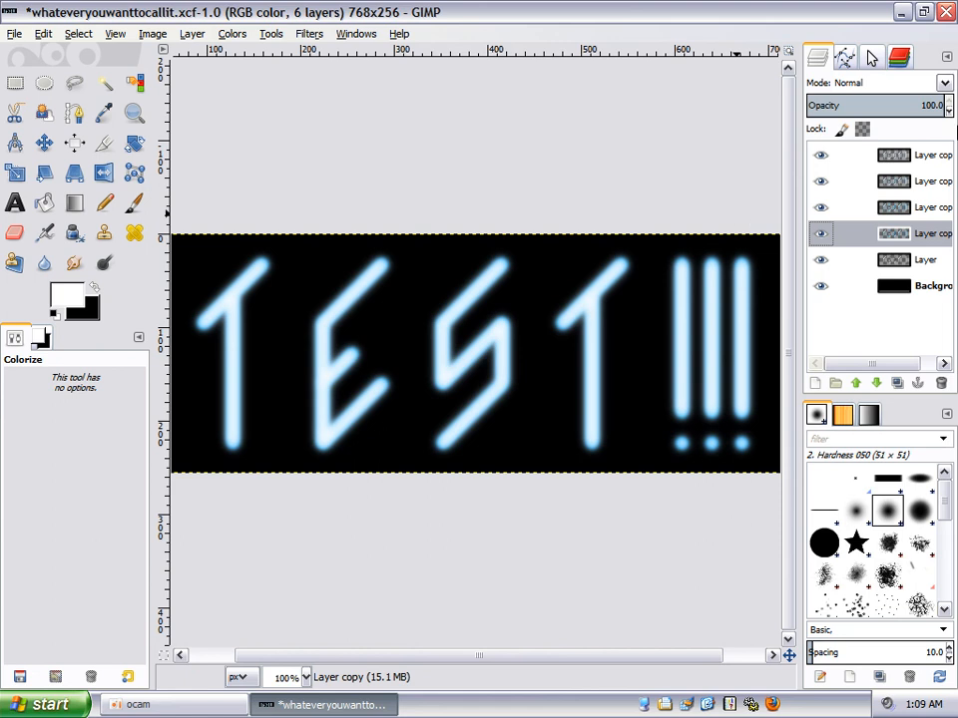
- Start the Alien Glow logo effect on the topmost lettering copy and set its glow color to hue 200 and value 100
click(939, 157)
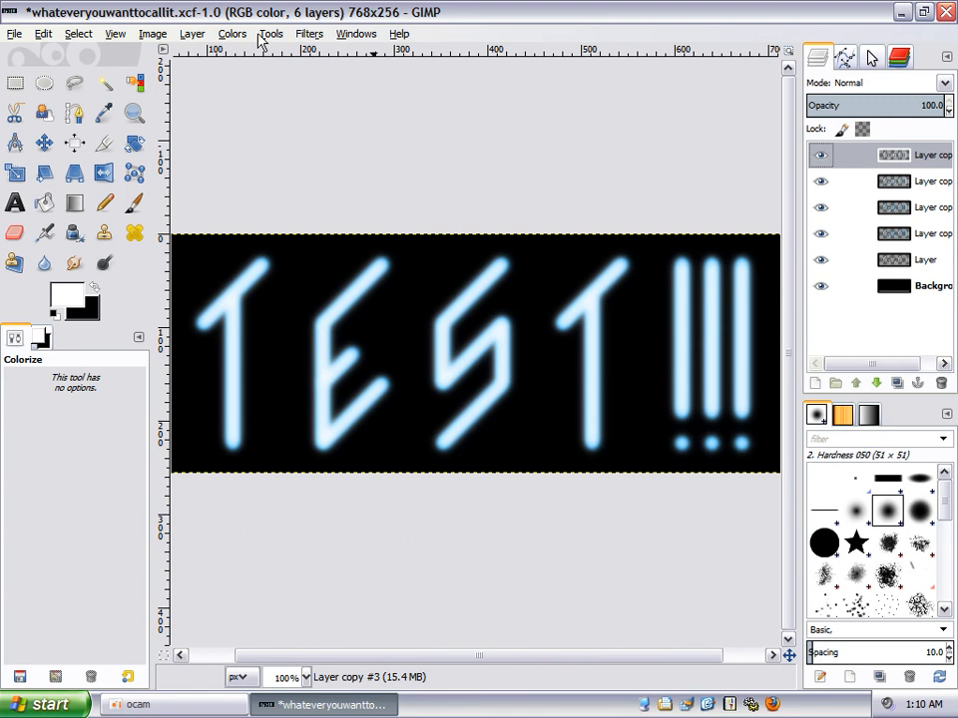
click(317, 35)
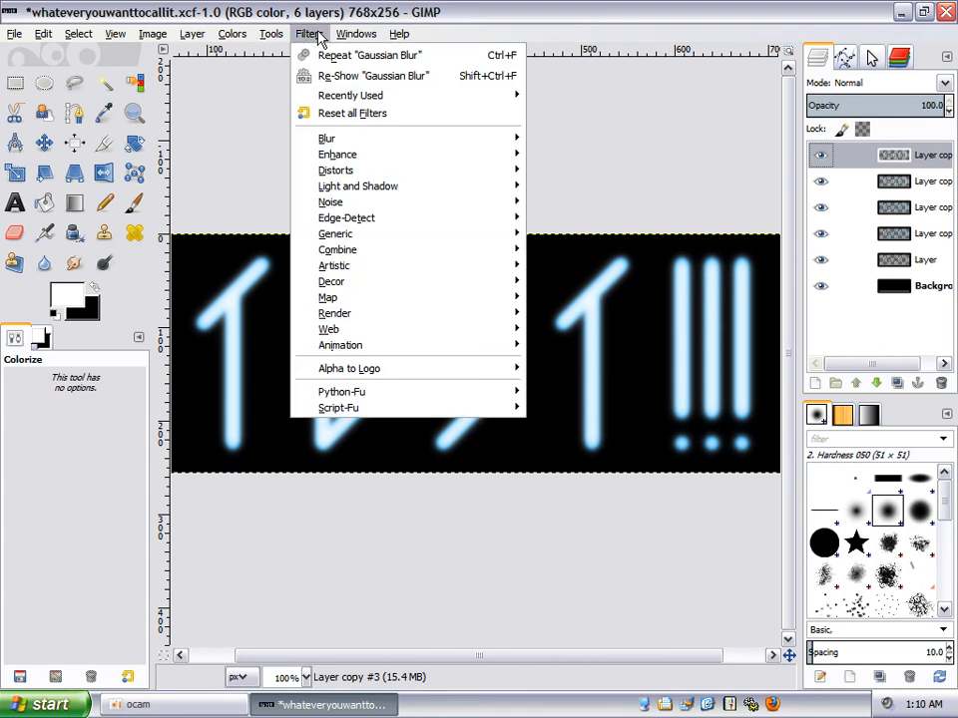
mouse_move(426, 375)
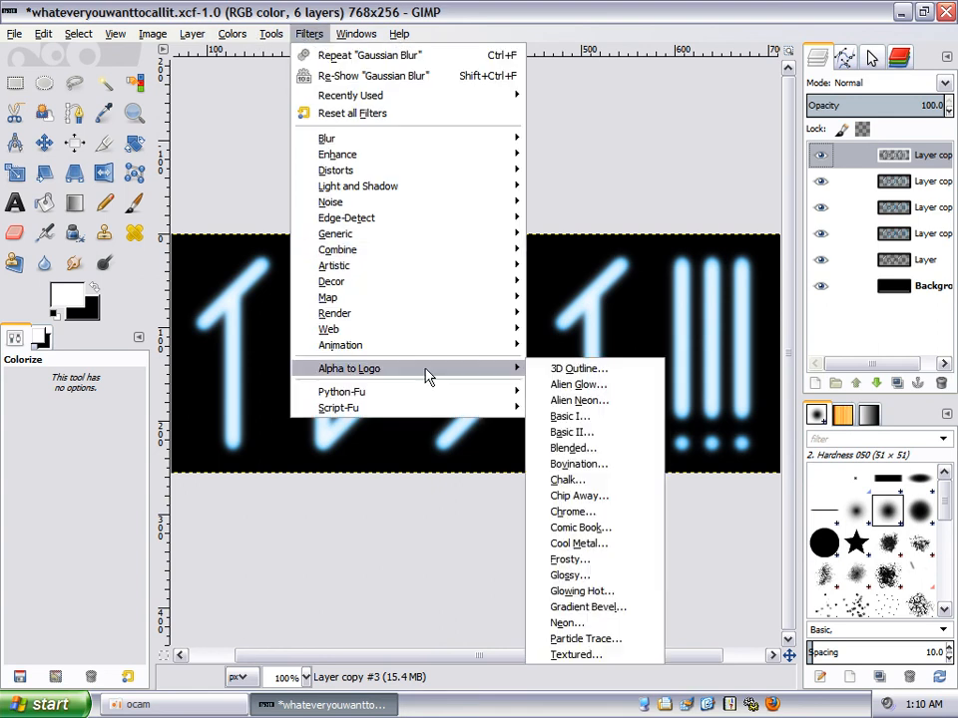
click(551, 389)
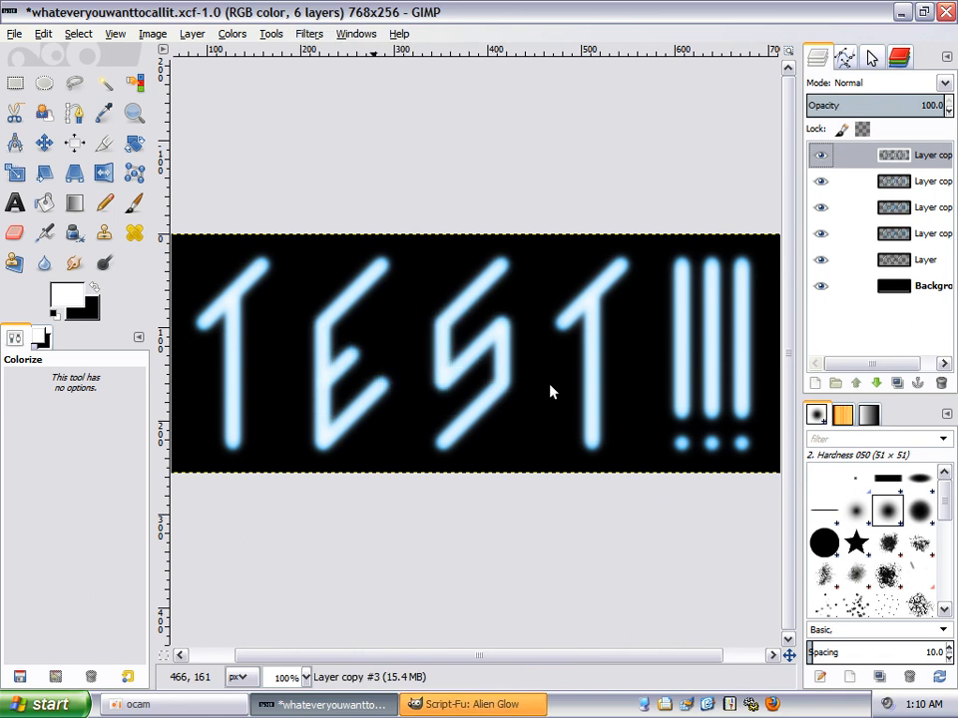
click(482, 710)
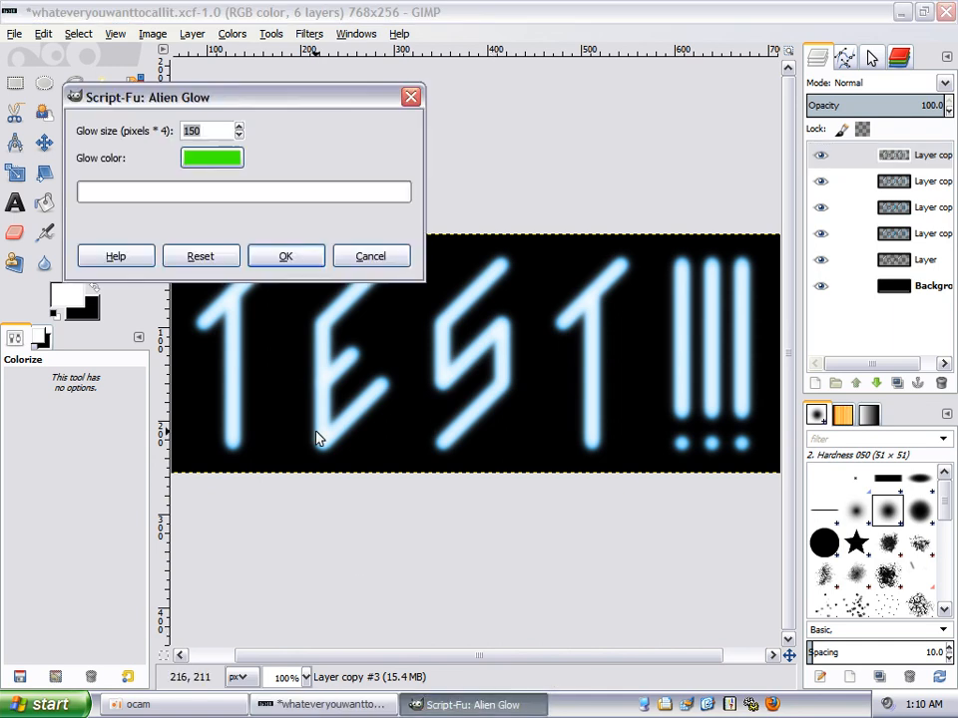
click(209, 165)
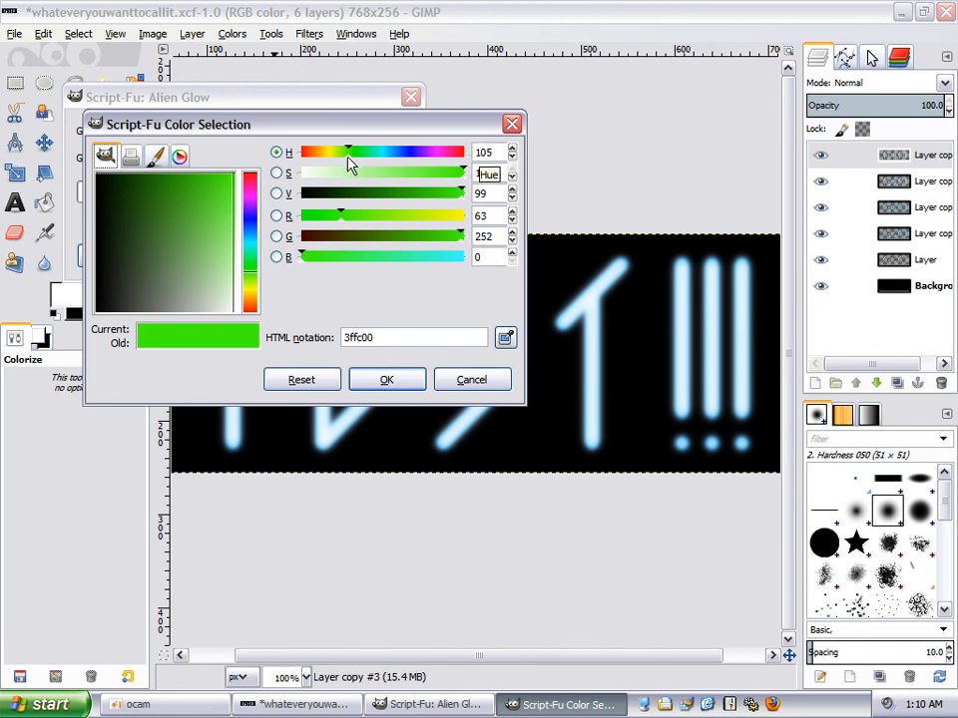
drag(344, 162, 386, 153)
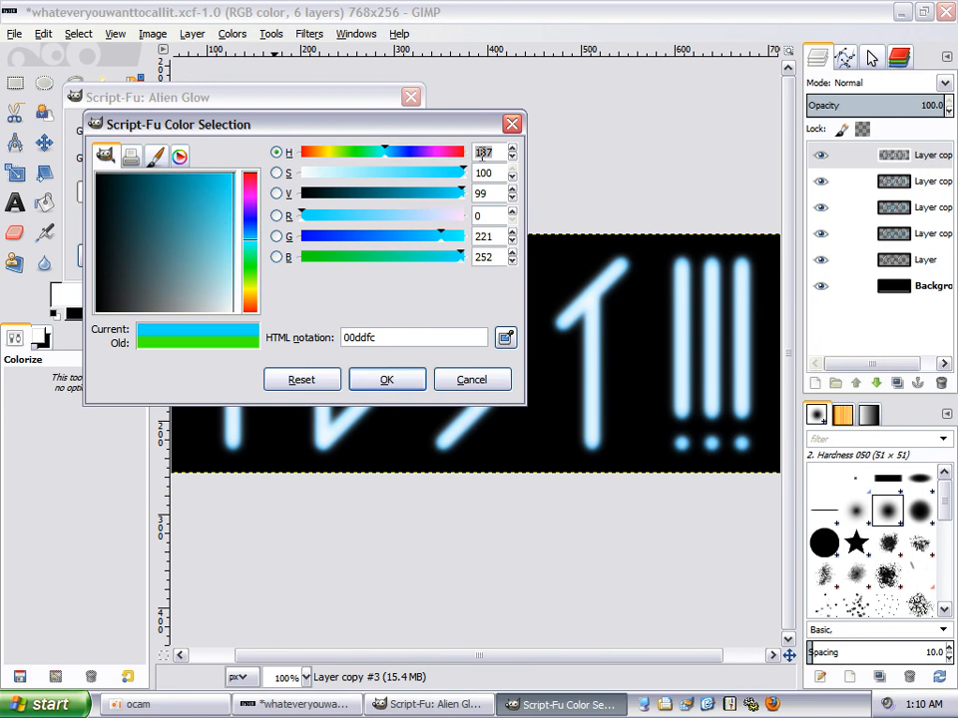
text(200)
click(482, 194)
text(100)
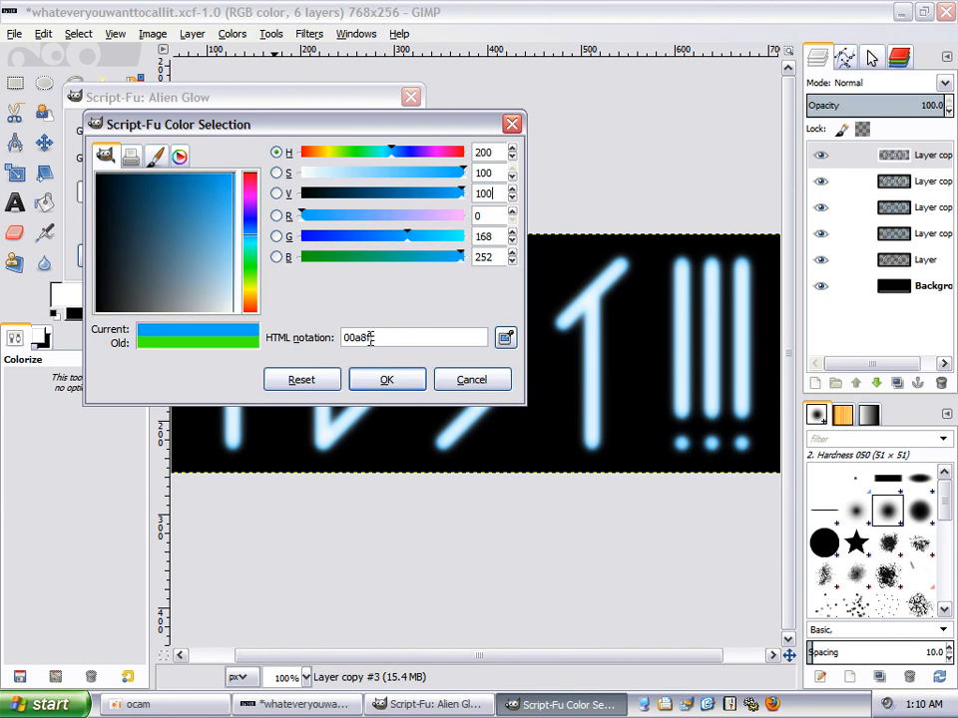
click(379, 379)
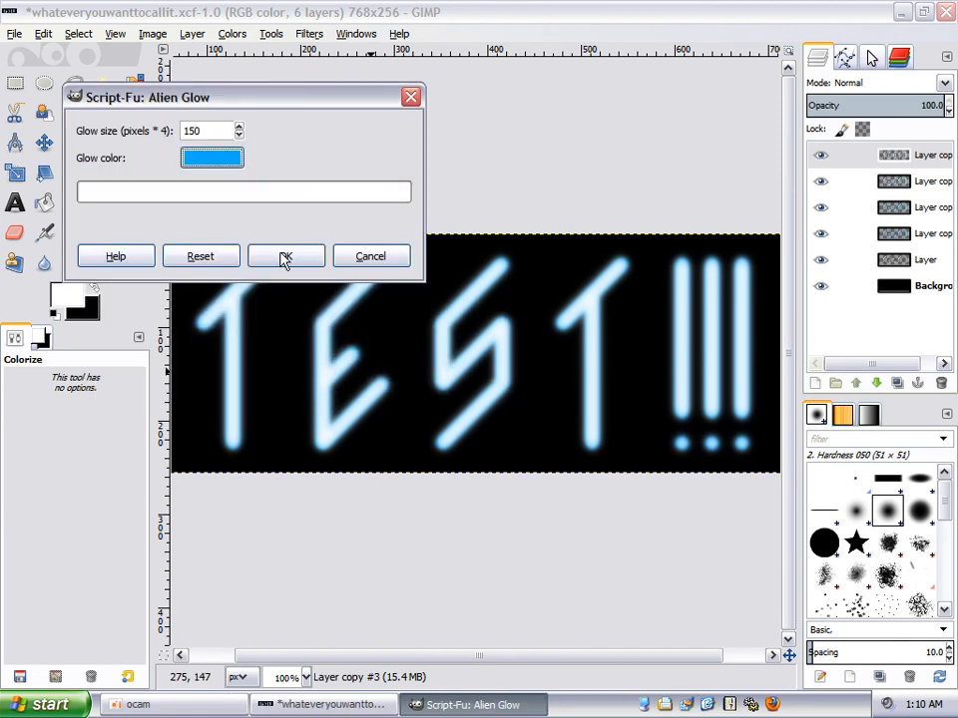
- Set the Alien Glow size to 128 and apply the effect
double_click(192, 131)
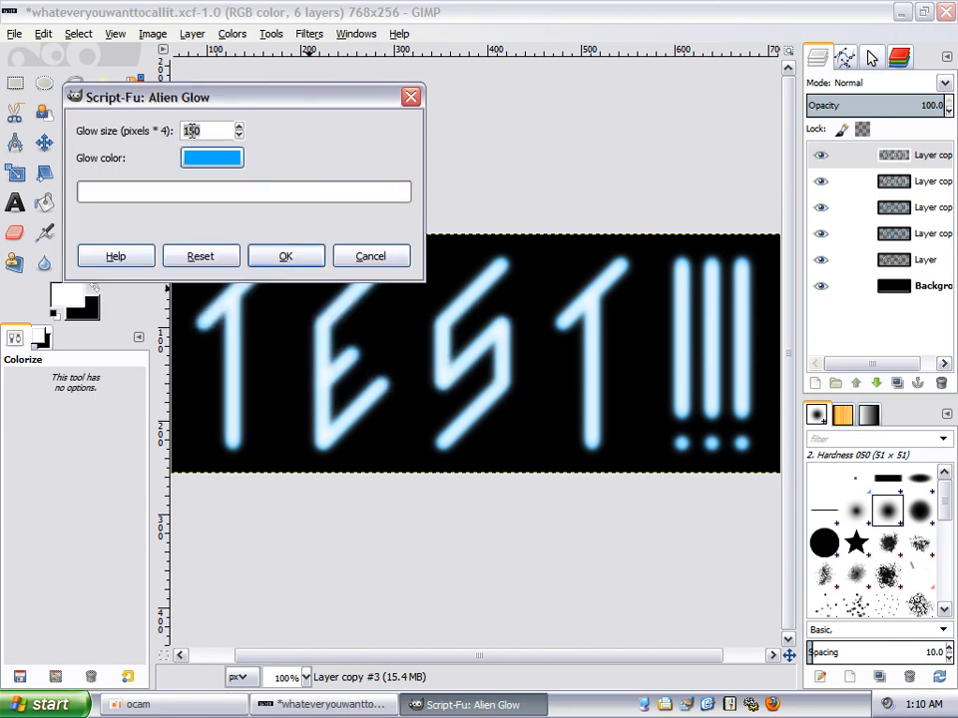
text(128)
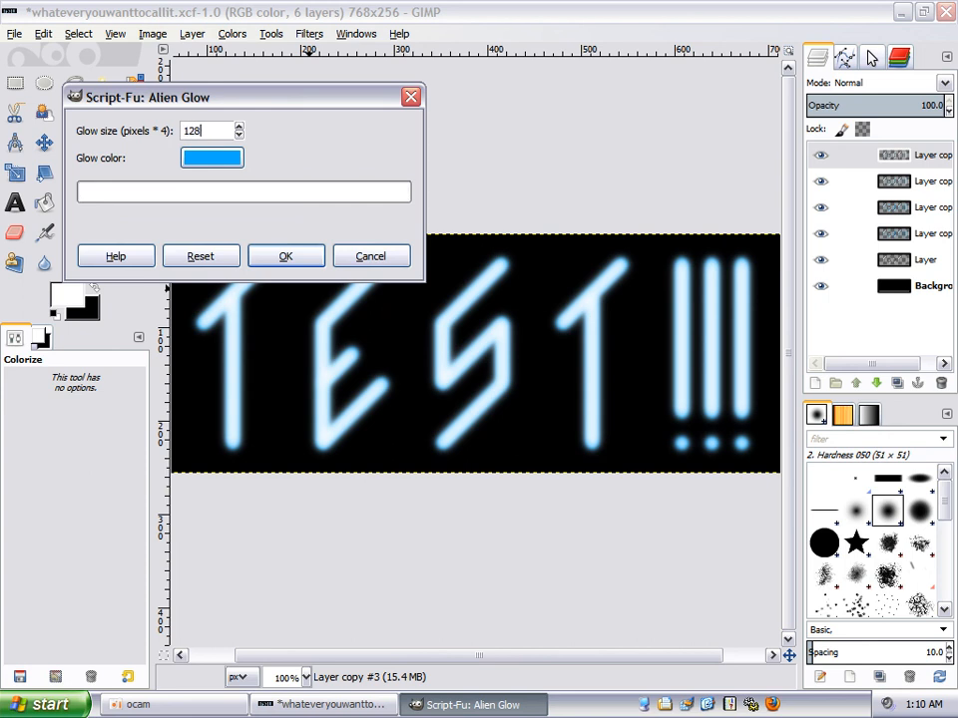
click(306, 261)
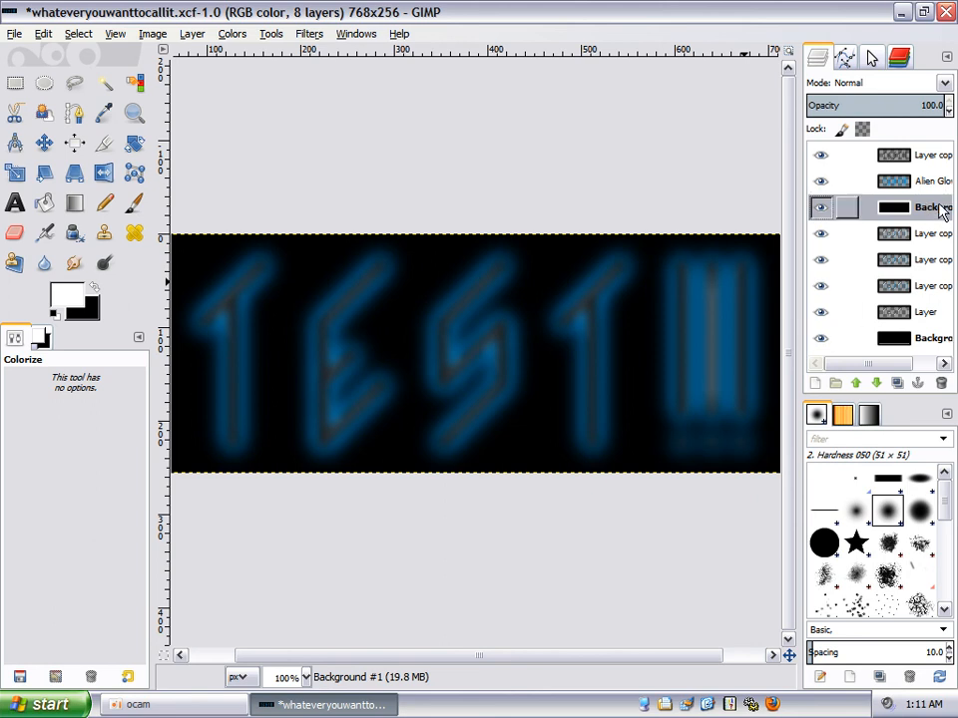
- Delete the extra black background layer beneath Alien Glow and raise the Alien Glow layer to the top of the stack
click(940, 385)
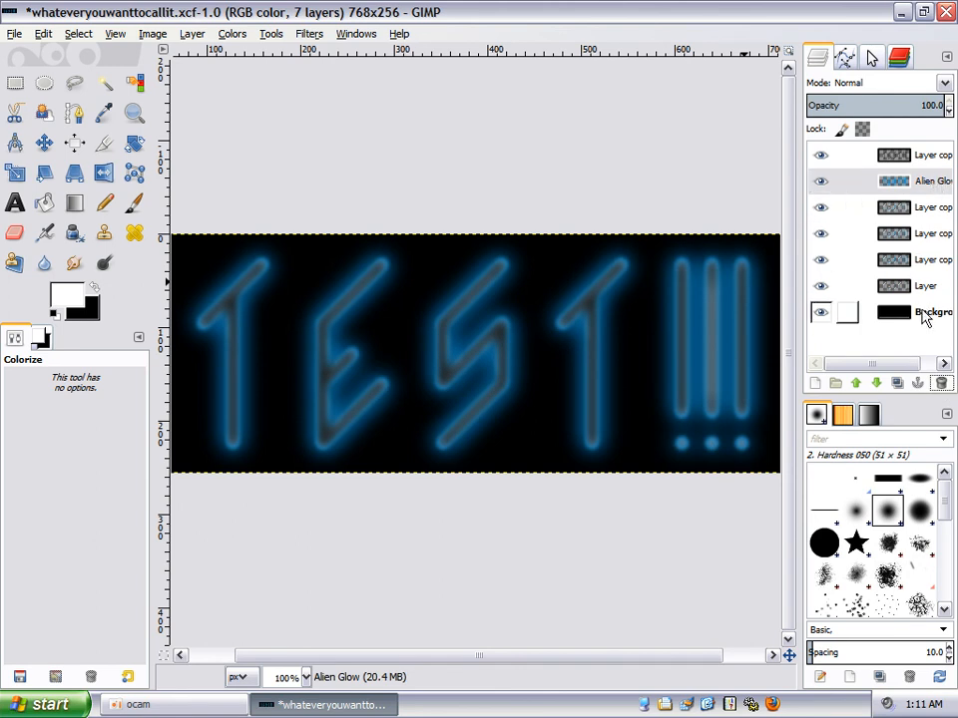
click(856, 384)
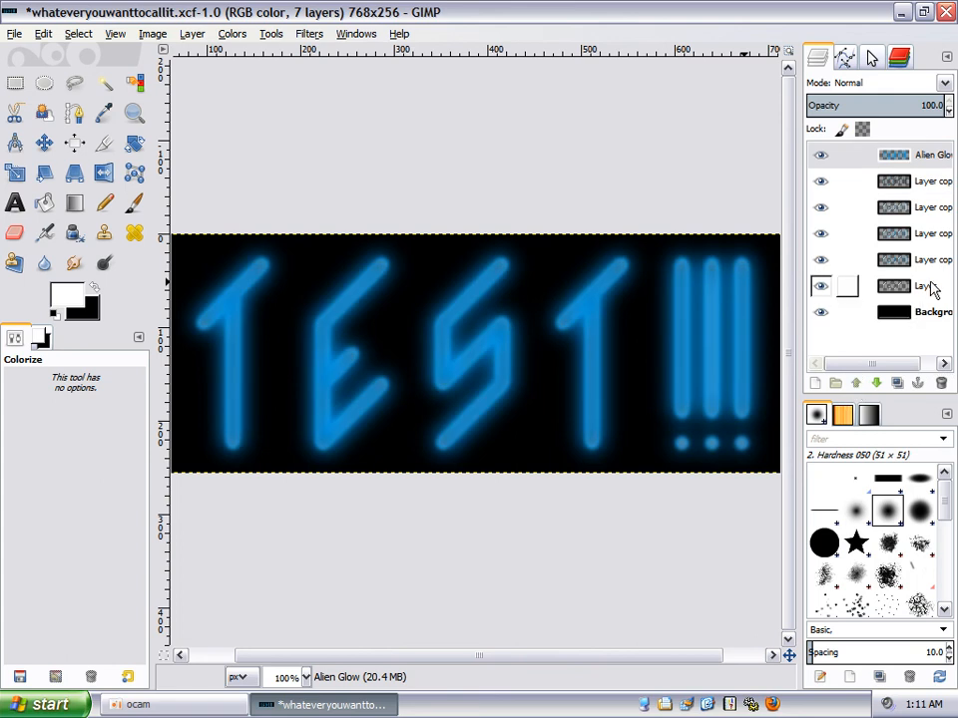
- Raise the original lettering layer to the top of the stack, above the Alien Glow layer
click(930, 286)
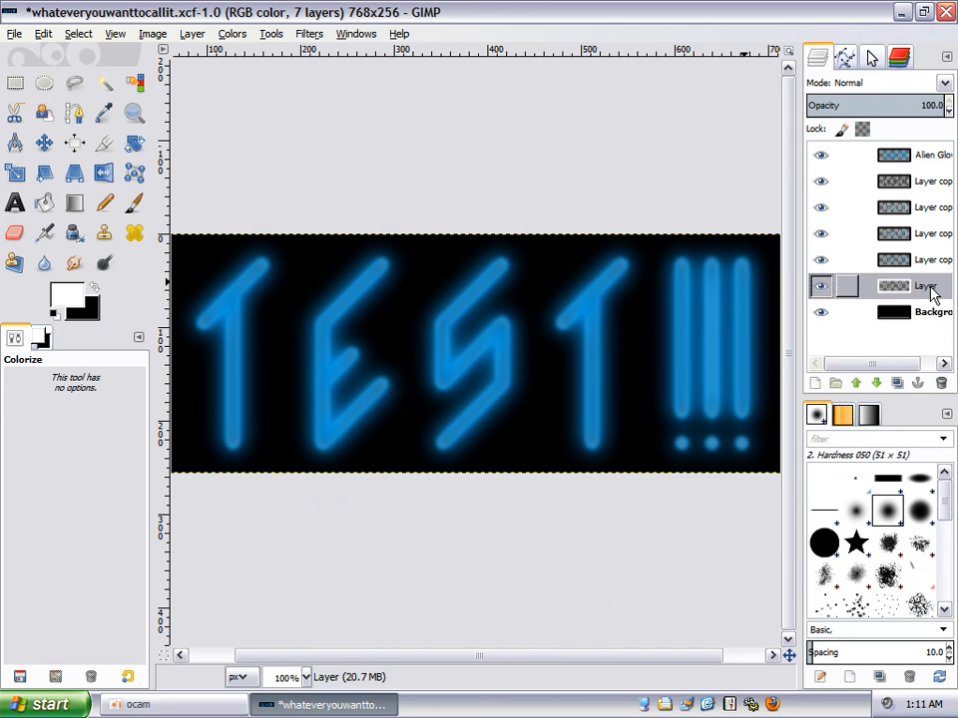
click(855, 385)
click(858, 385)
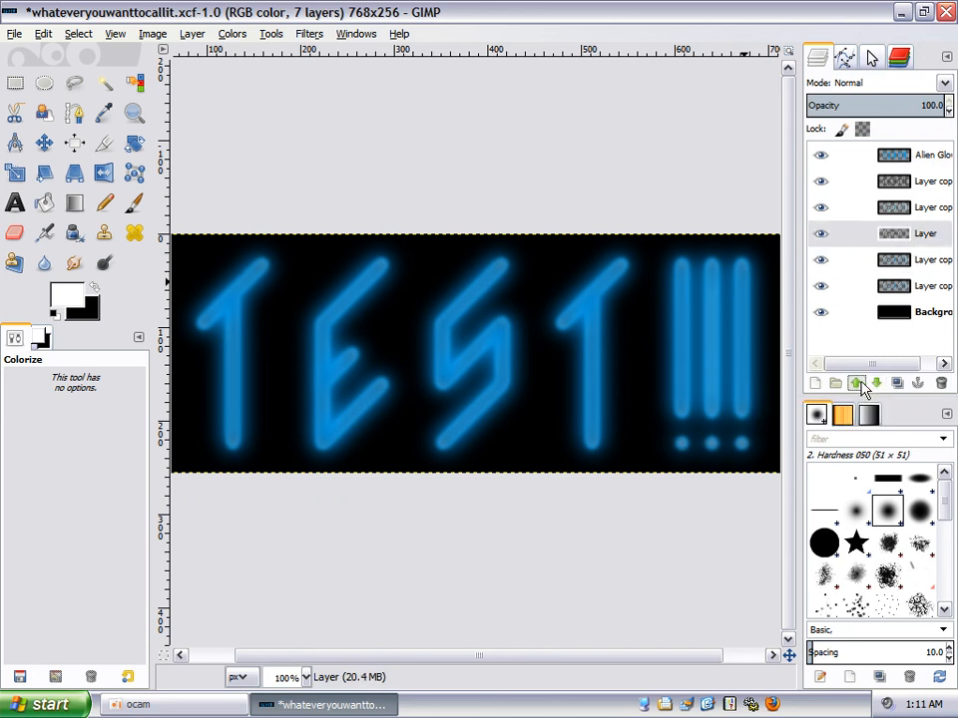
click(858, 385)
click(858, 385)
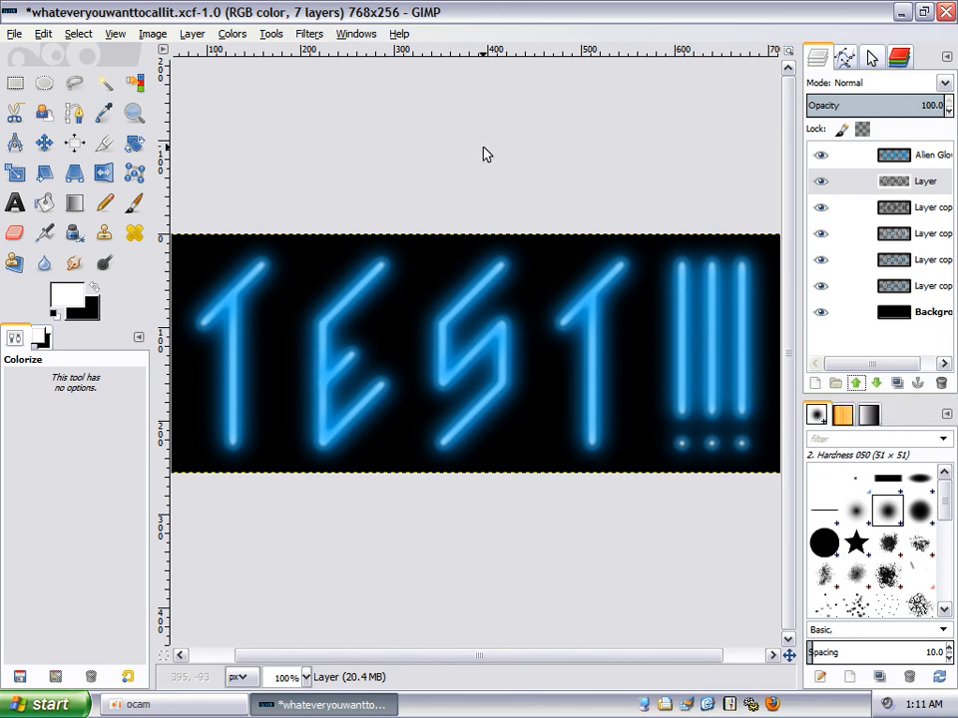
click(856, 385)
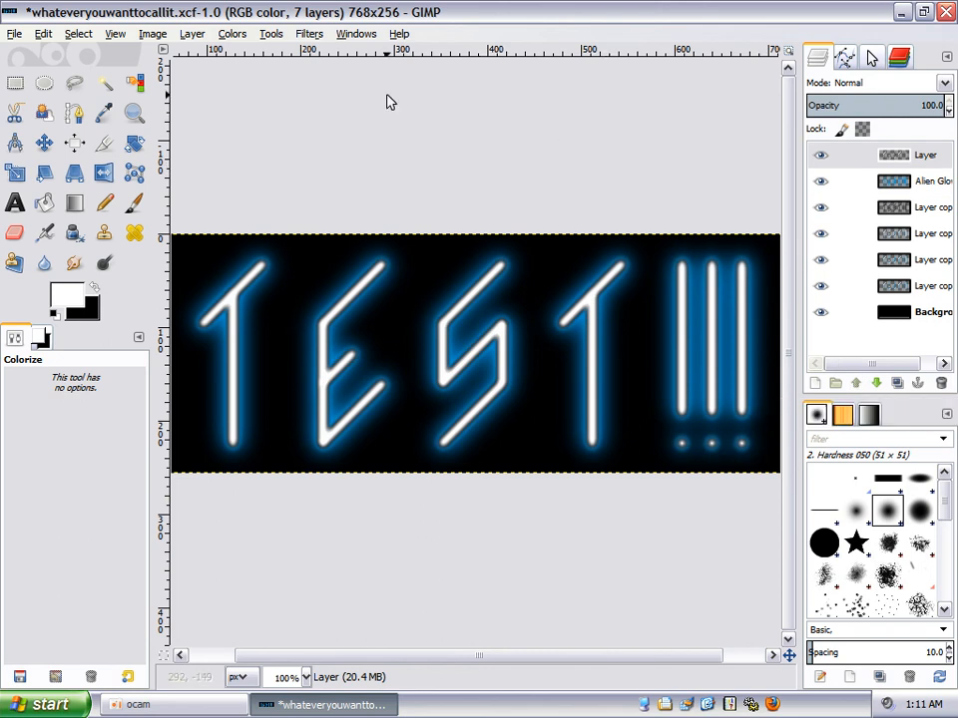
- Colorize the topmost original lettering layer with hue 200, saturation 100 and lightness 90
click(233, 36)
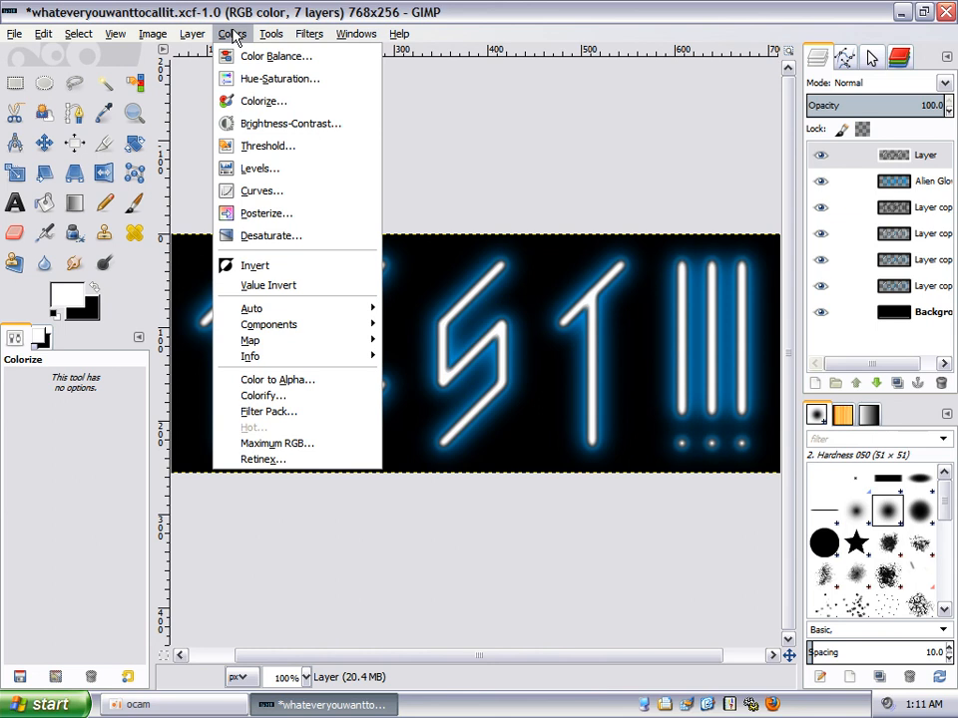
click(734, 3)
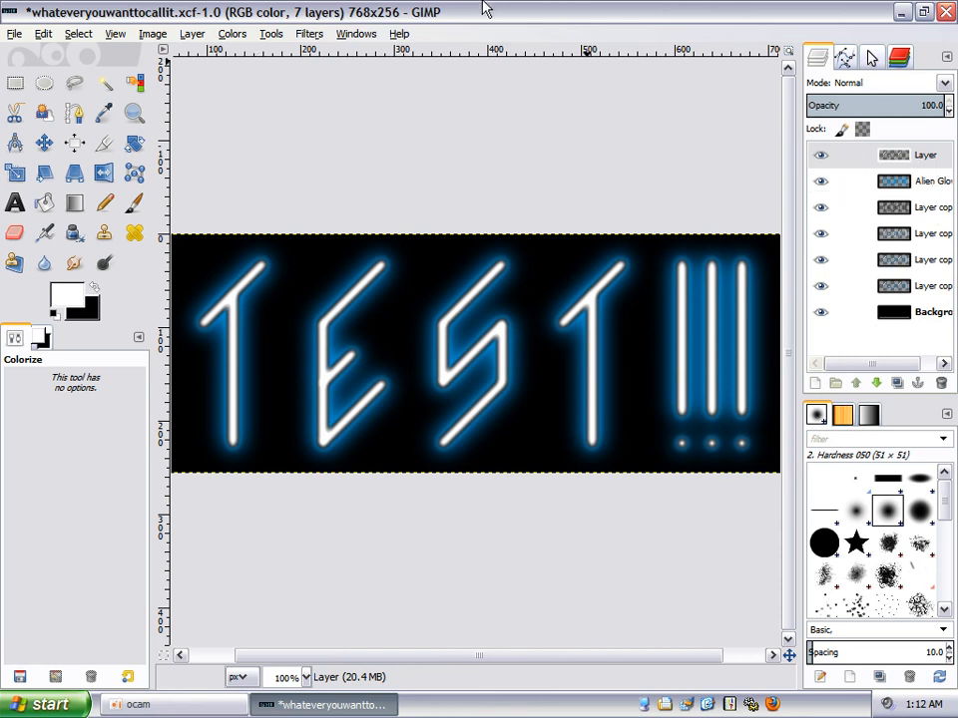
click(229, 35)
click(249, 102)
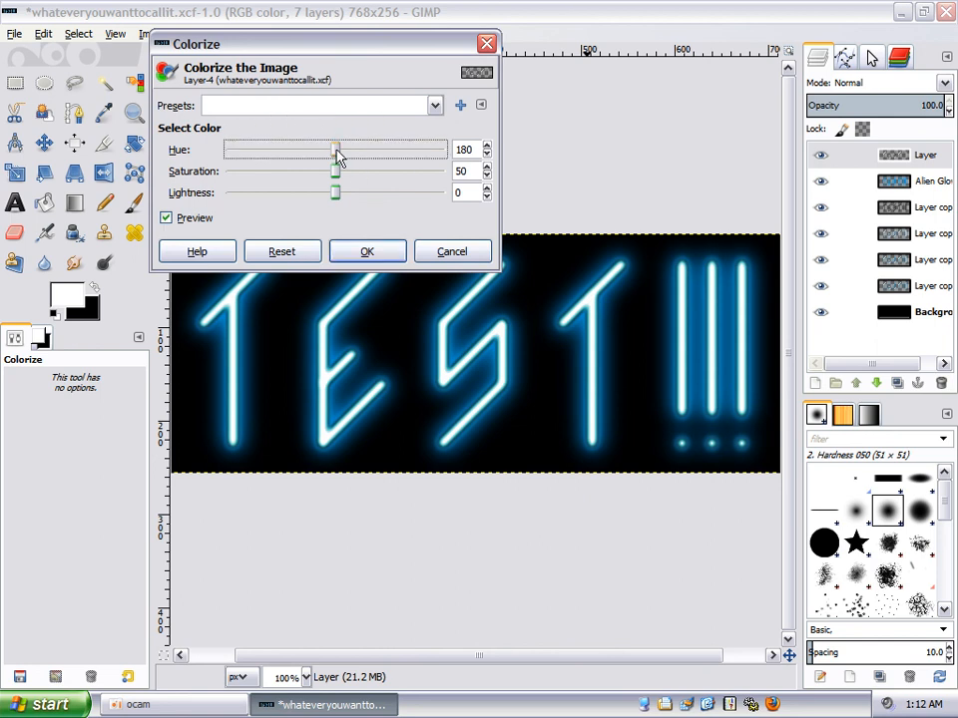
drag(335, 150, 456, 185)
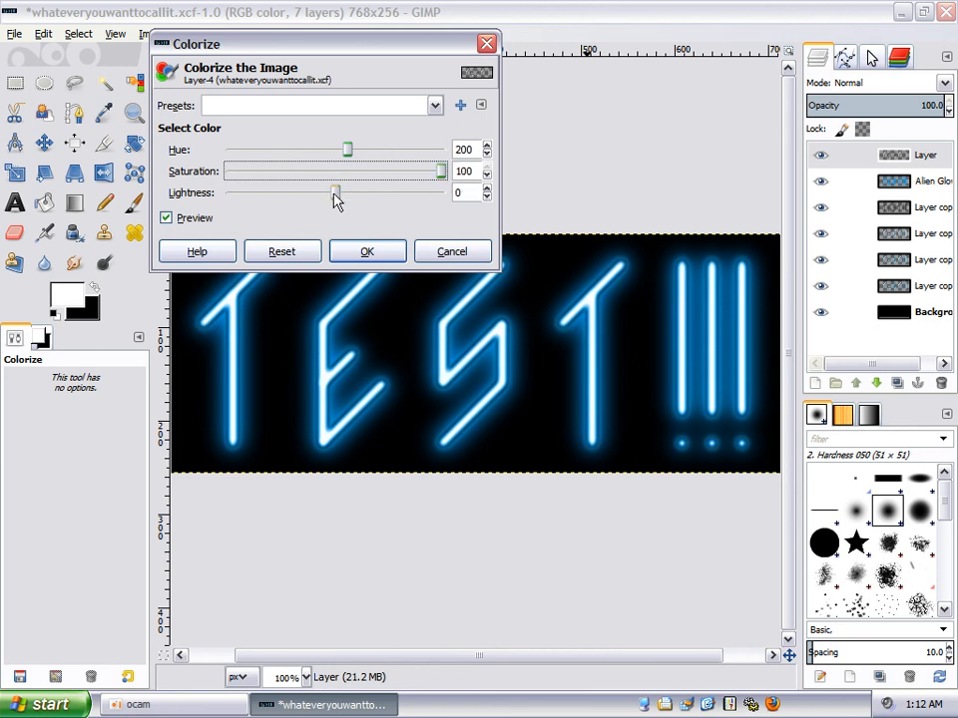
drag(335, 197, 466, 195)
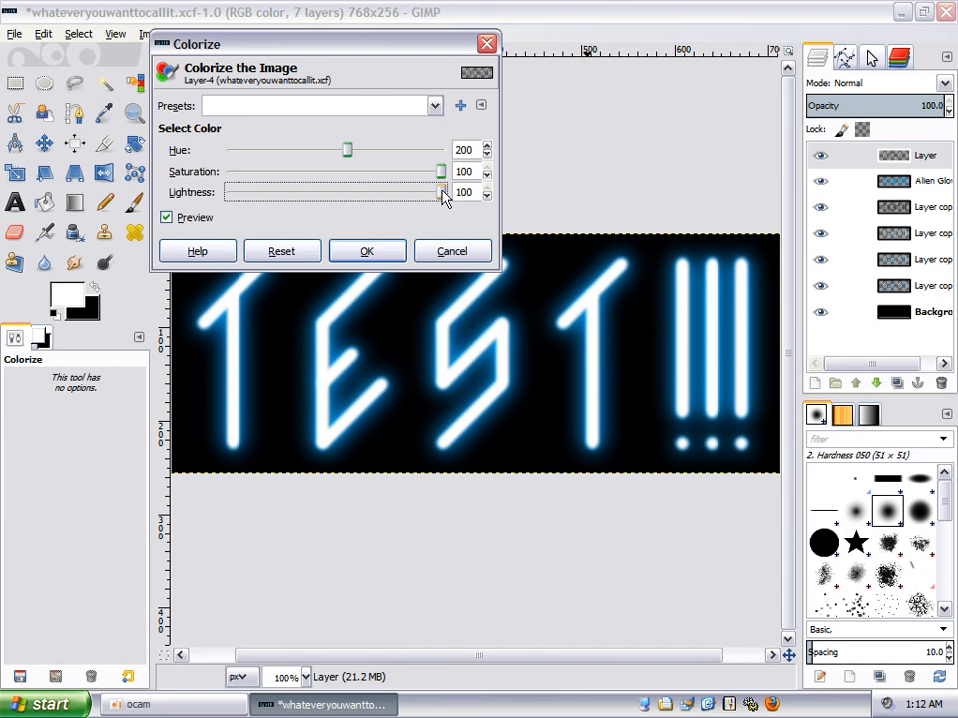
drag(442, 196, 432, 198)
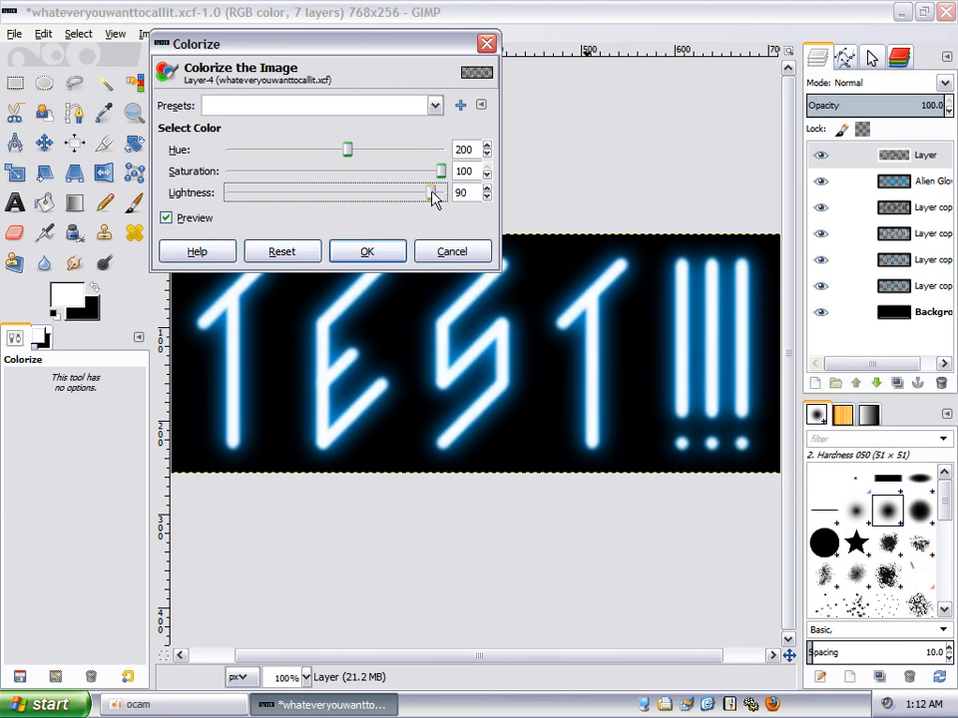
click(385, 256)
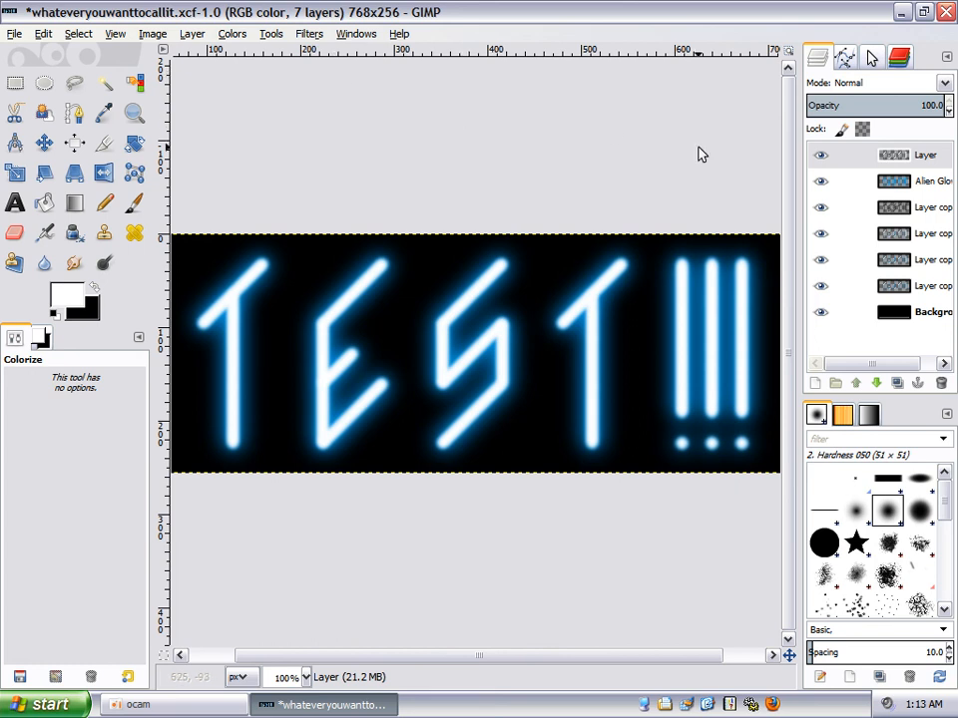
- Delete the black Background layer and save the image under the new name whateveryouwanttocallit2.xcf in the Textures folder
click(938, 313)
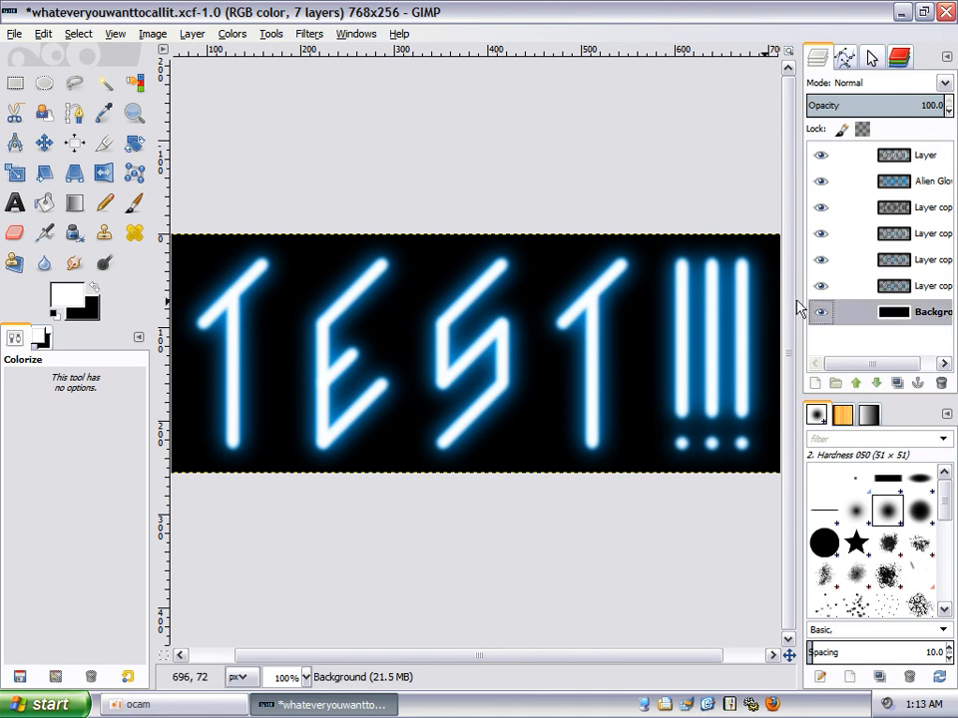
click(942, 385)
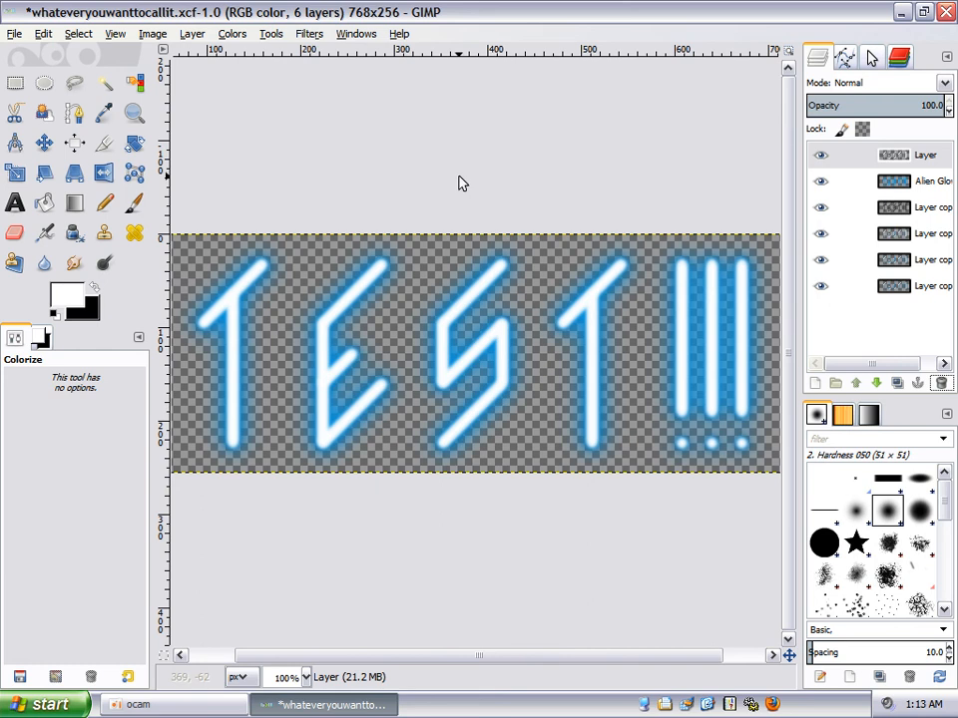
click(14, 34)
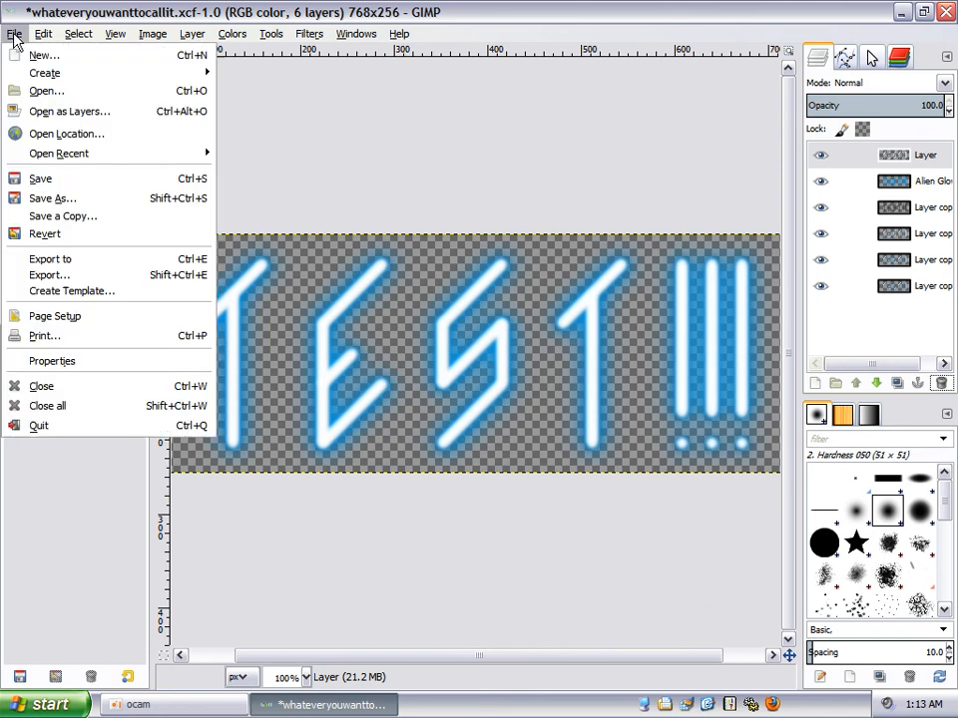
click(60, 199)
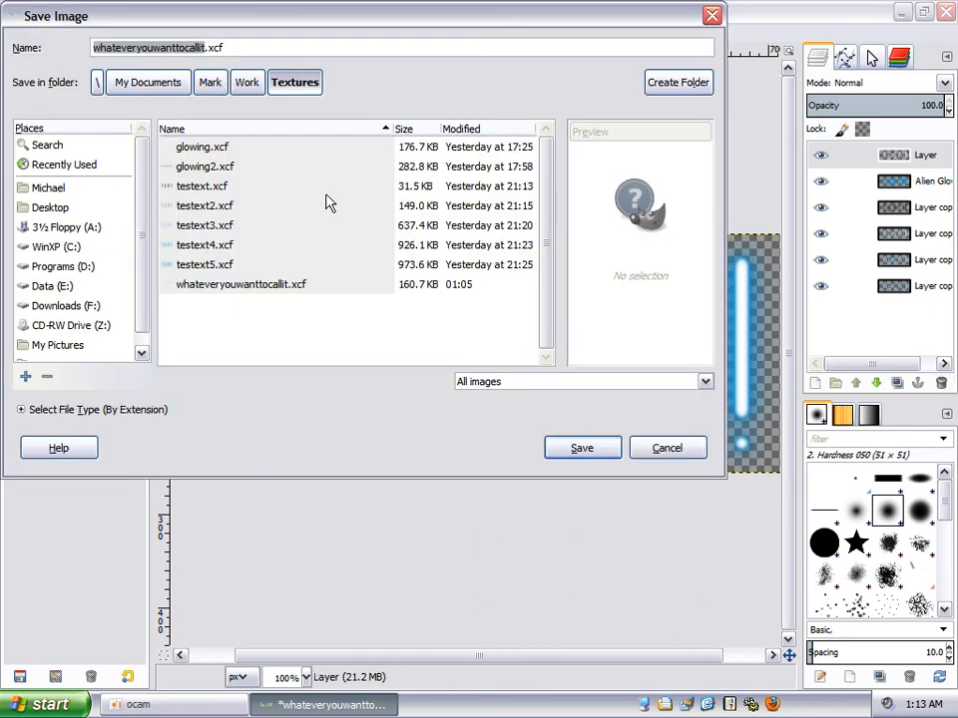
click(224, 48)
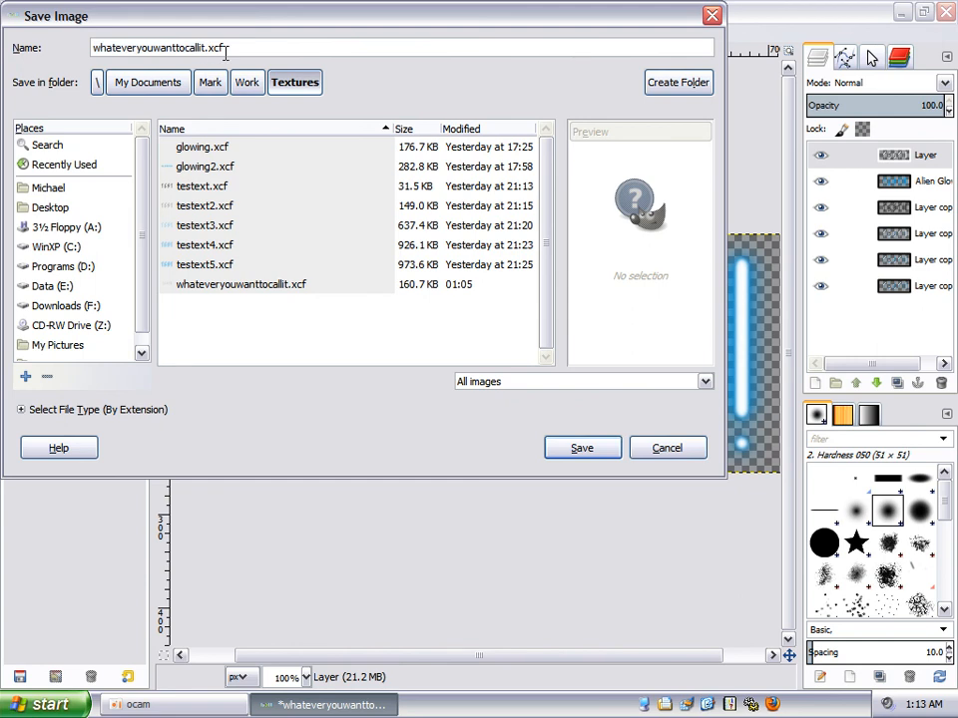
text(2)
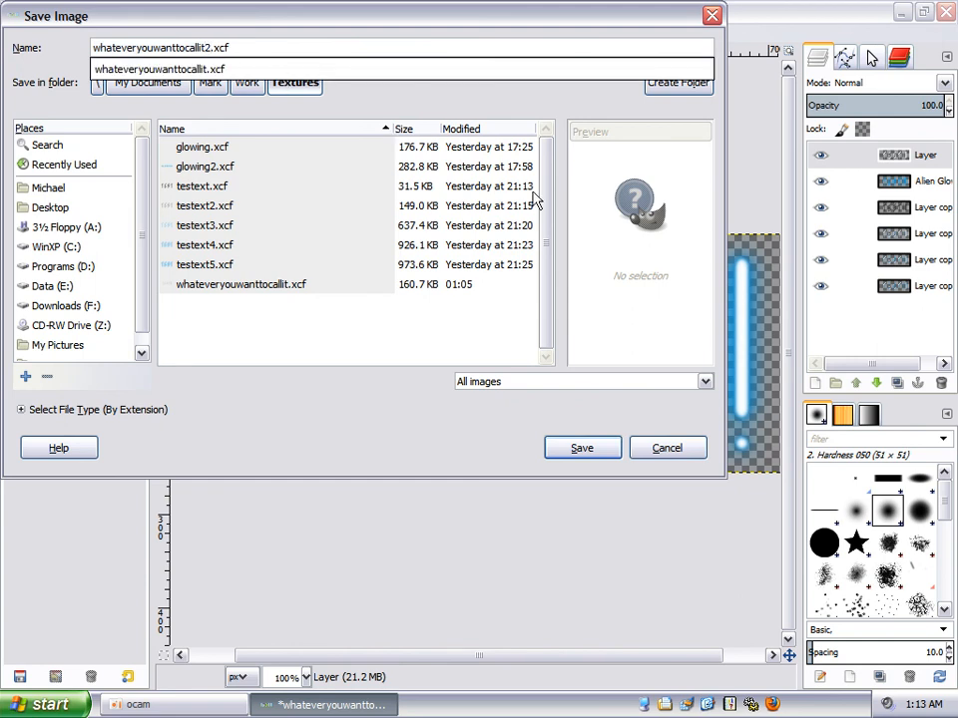
click(581, 451)
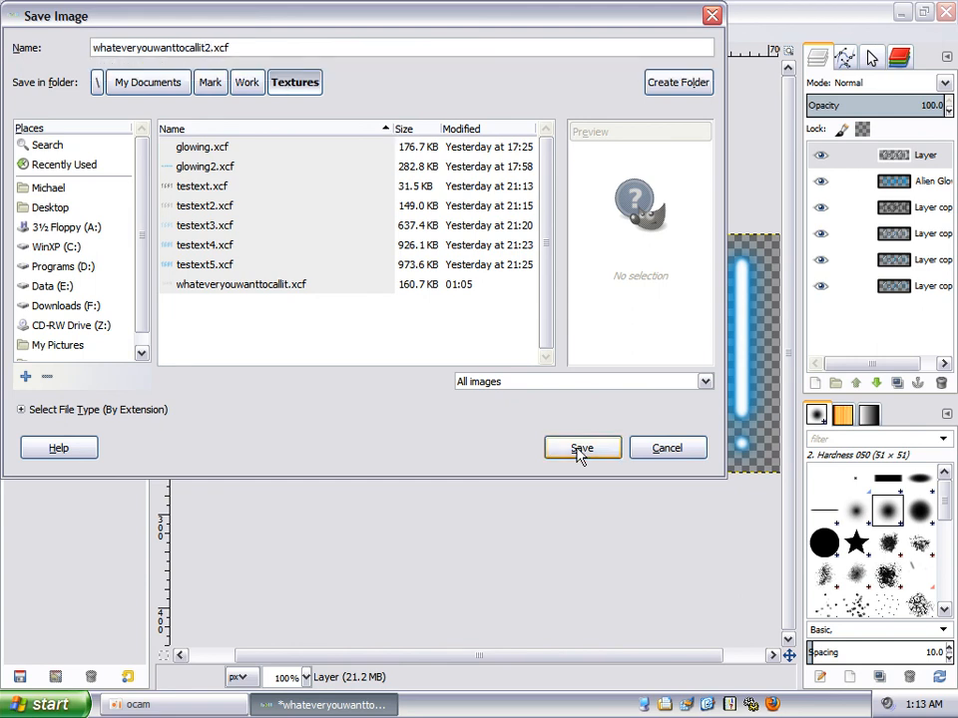
click(581, 449)
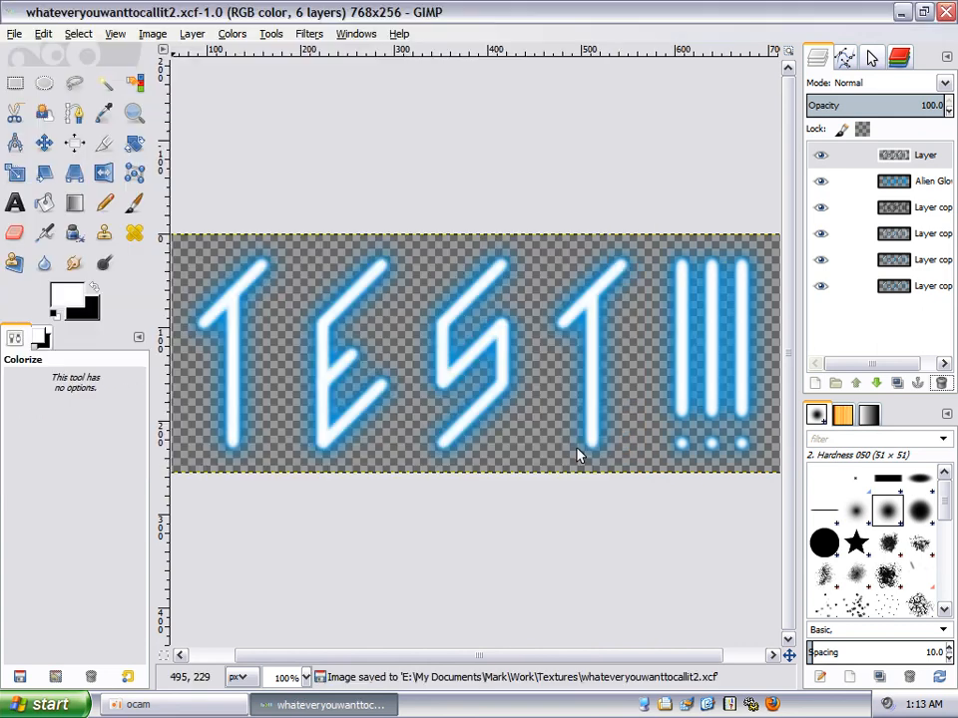
- Try flattening the image into a single layer, and undo the flattening
right_click(942, 160)
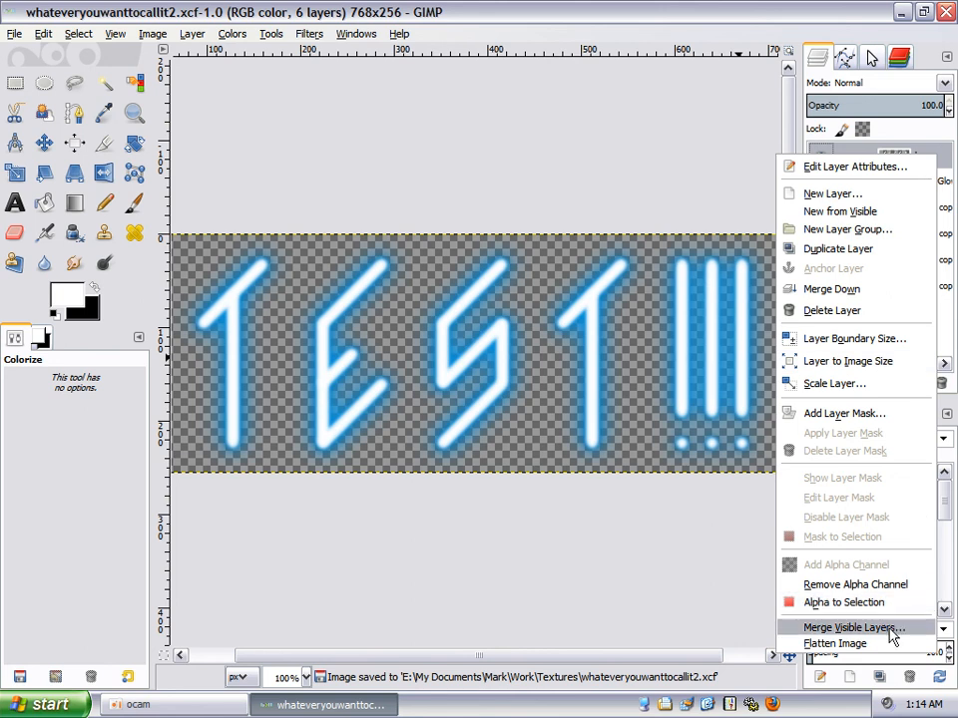
click(834, 643)
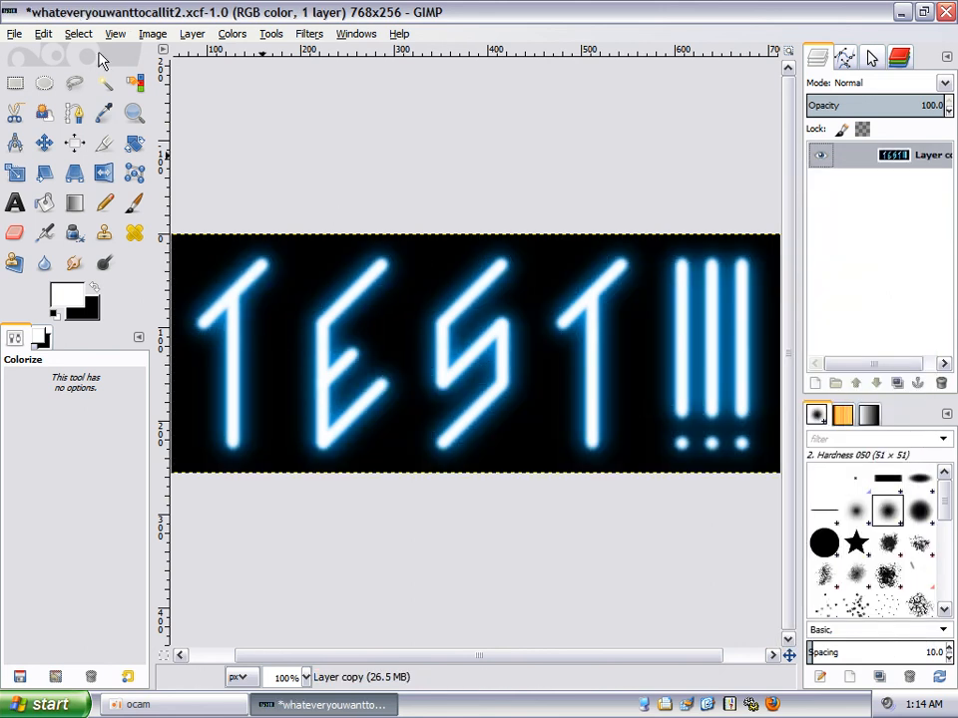
click(43, 34)
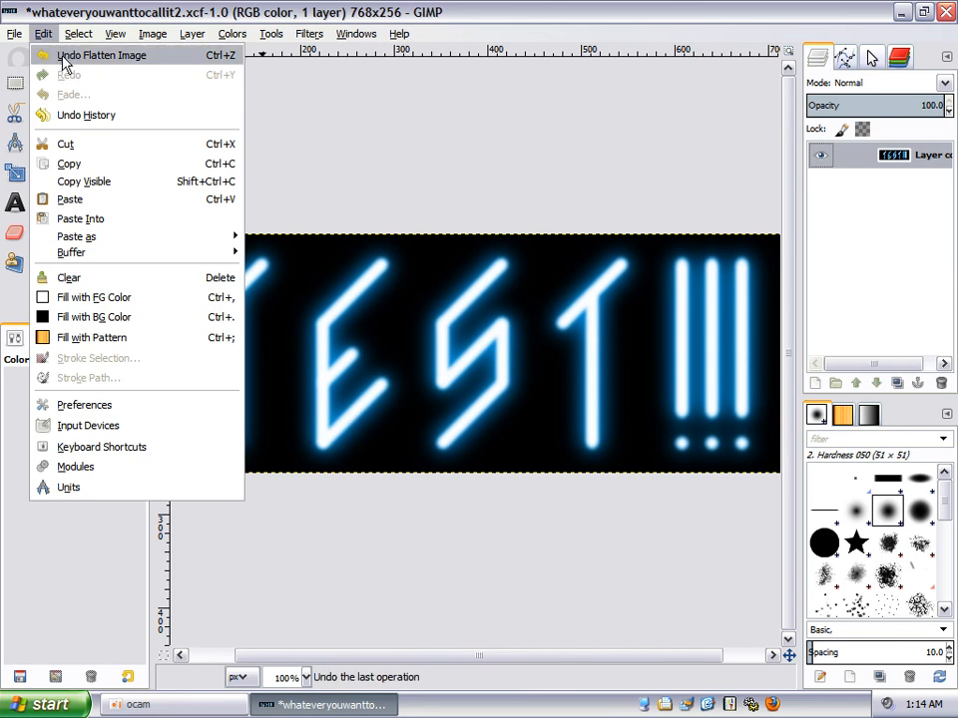
click(66, 59)
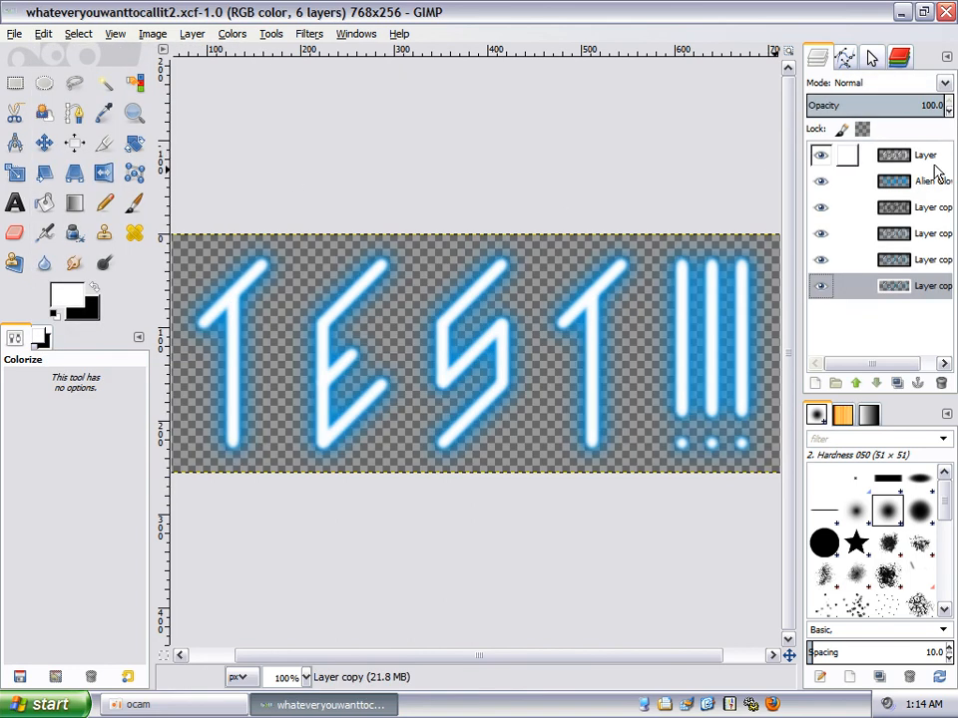
- Merge the topmost lettering layer down repeatedly until all the glow layers form one layer with a transparent background
click(929, 157)
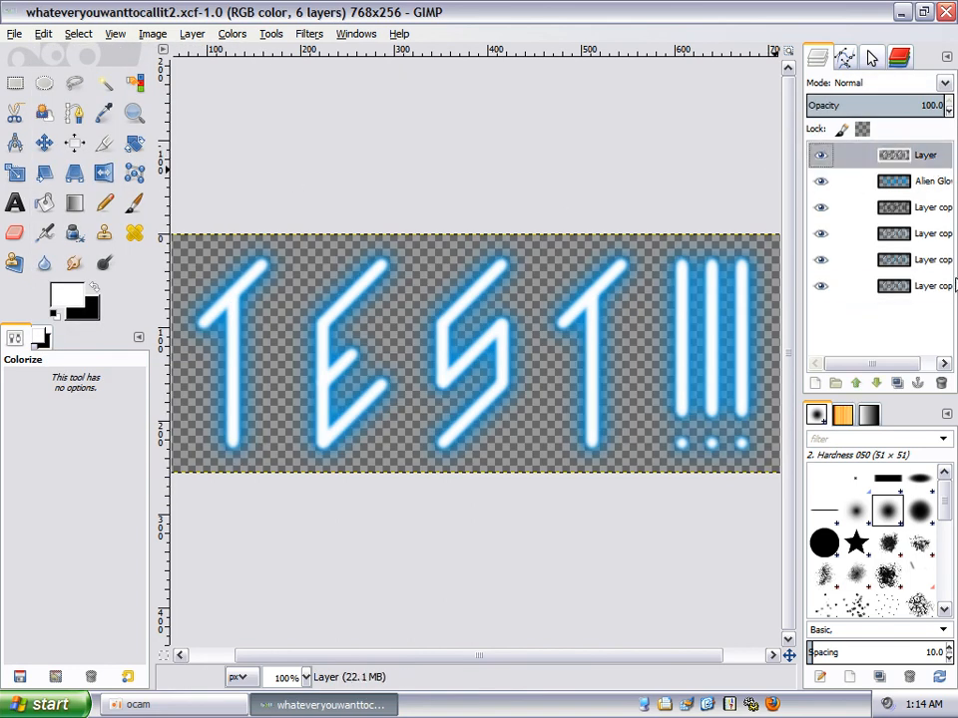
right_click(930, 157)
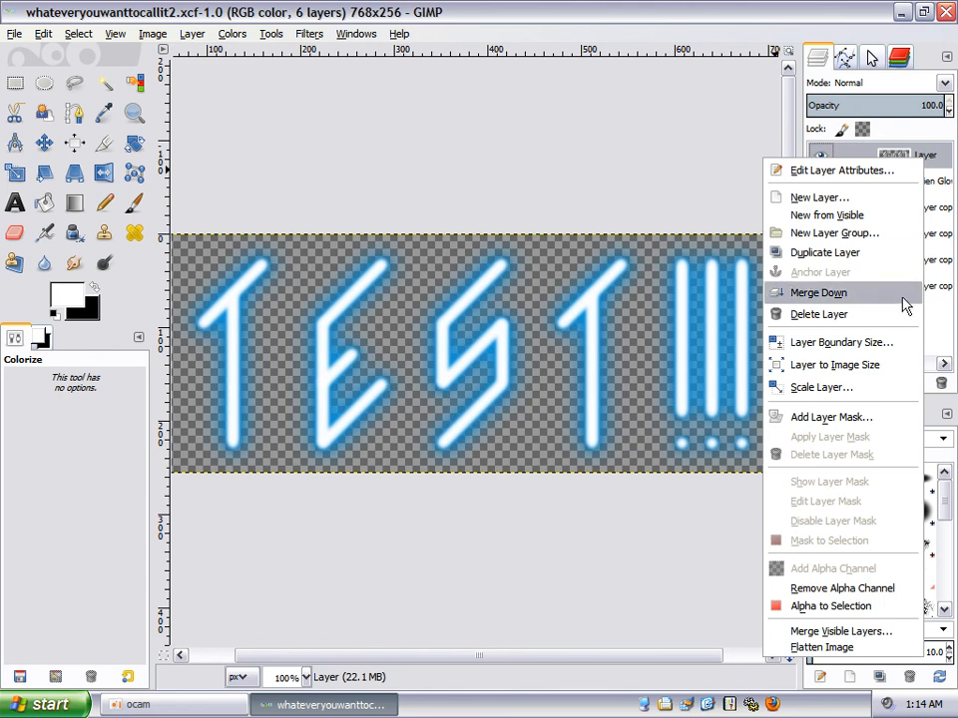
click(847, 293)
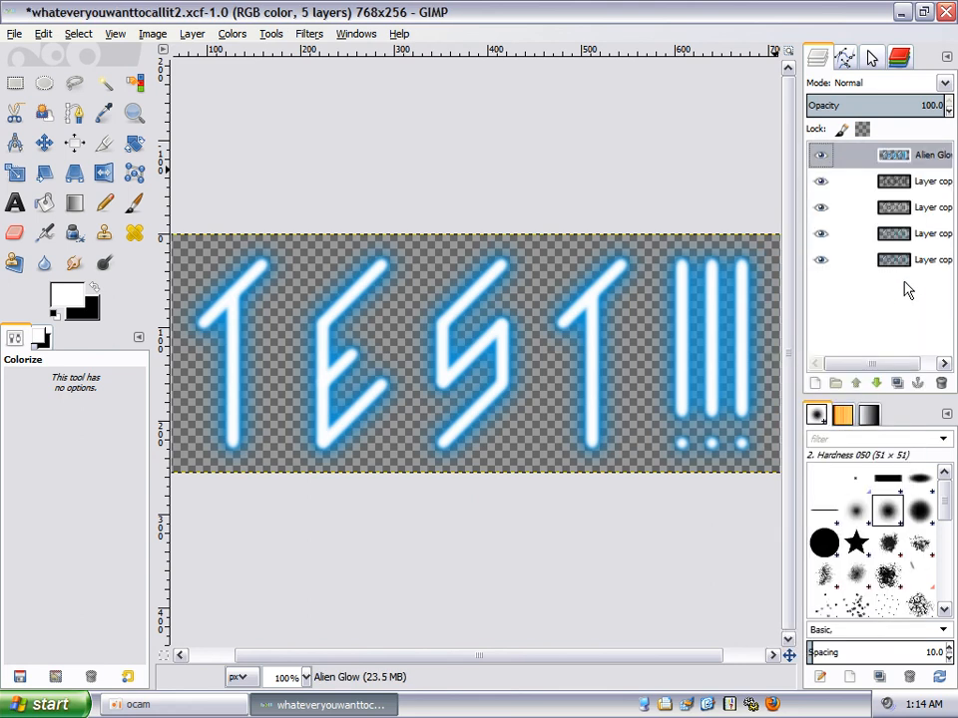
right_click(928, 162)
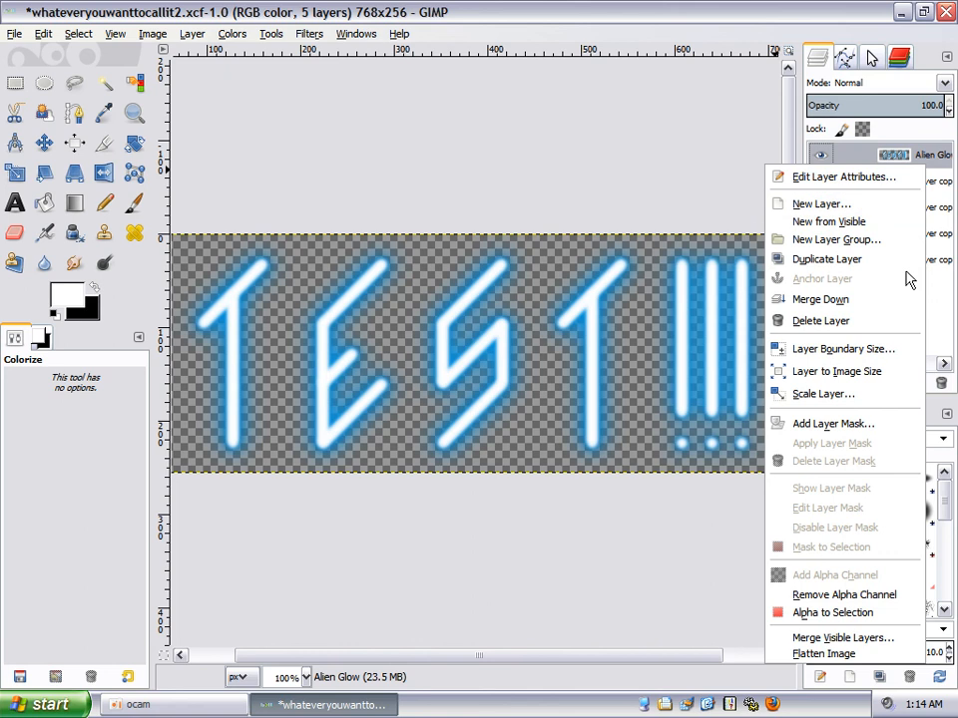
click(901, 302)
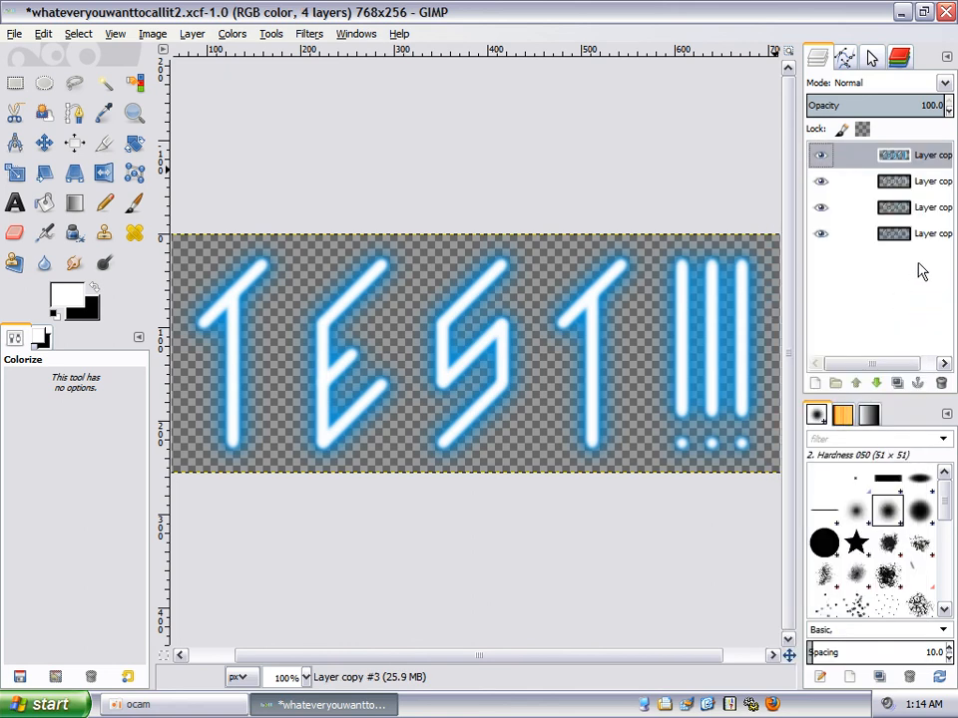
right_click(923, 168)
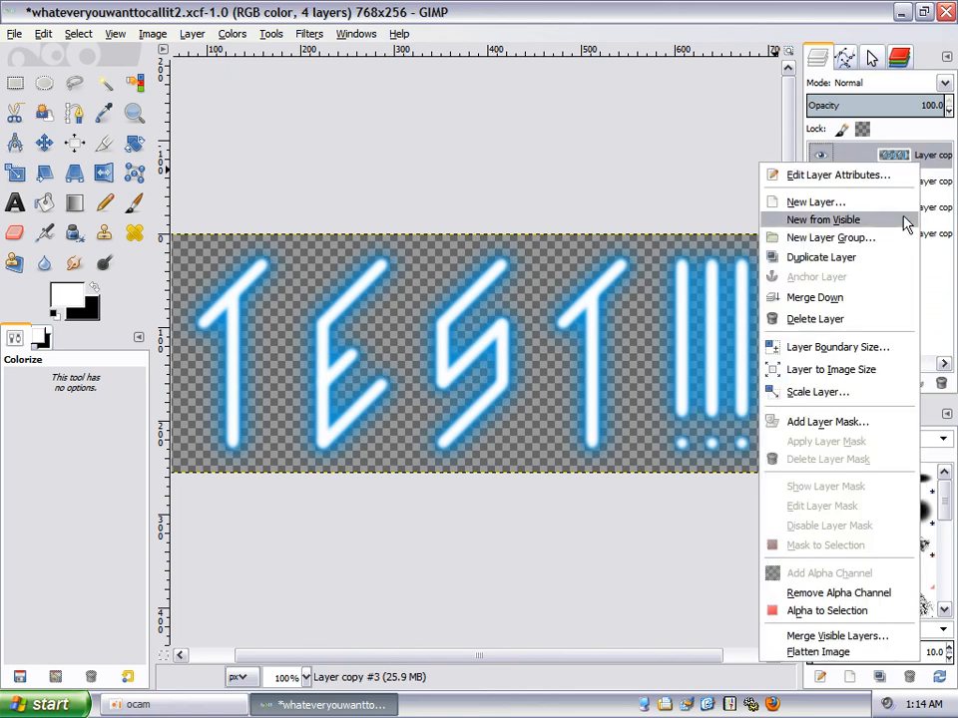
click(895, 299)
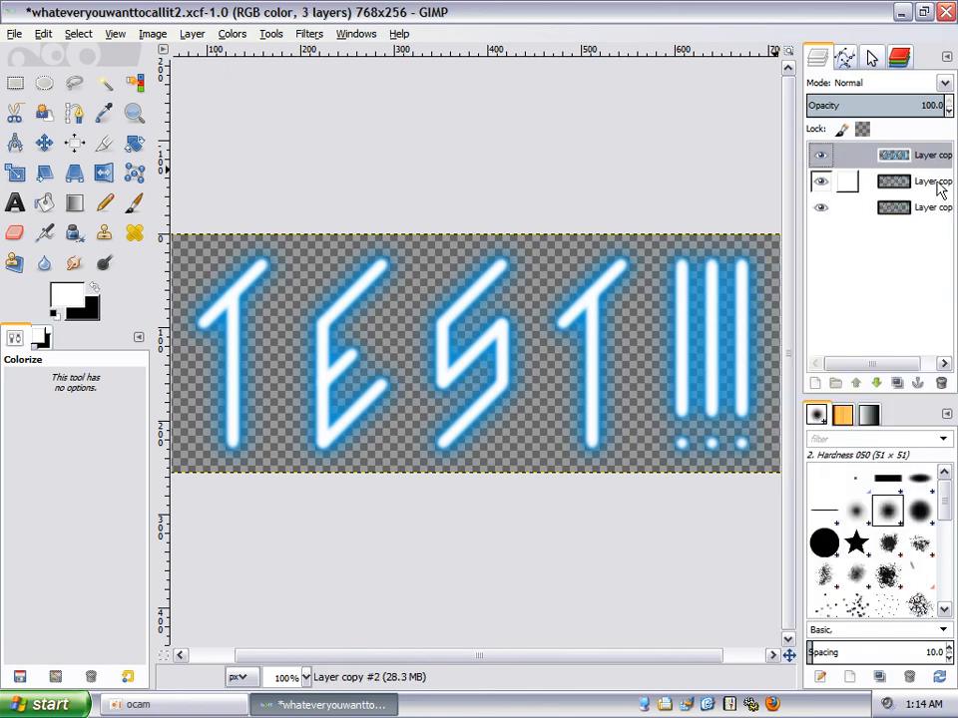
right_click(932, 168)
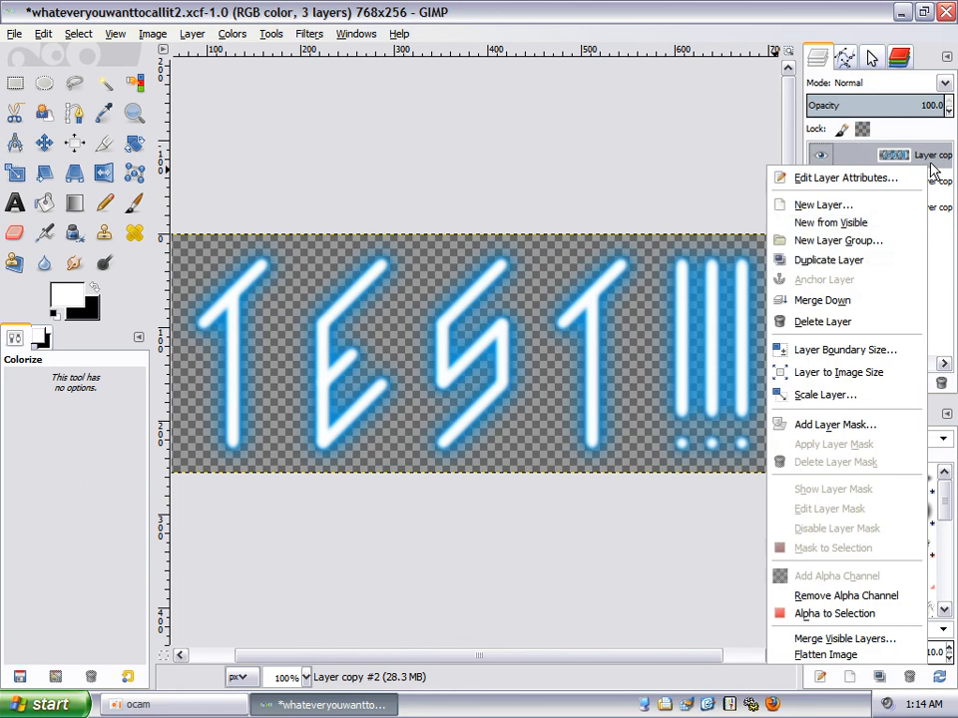
click(898, 299)
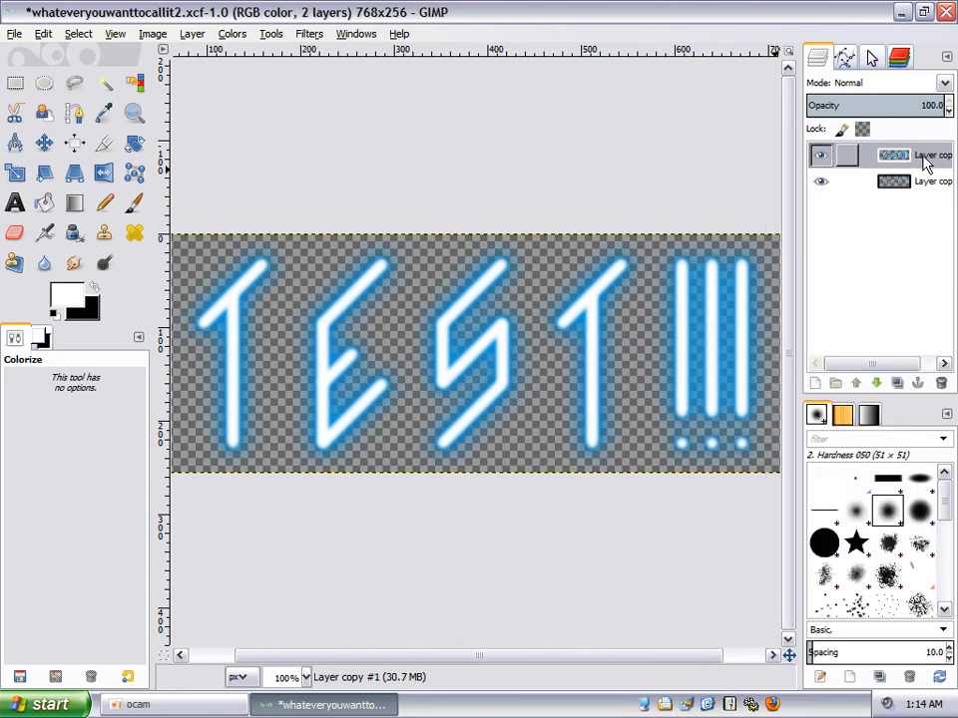
right_click(928, 165)
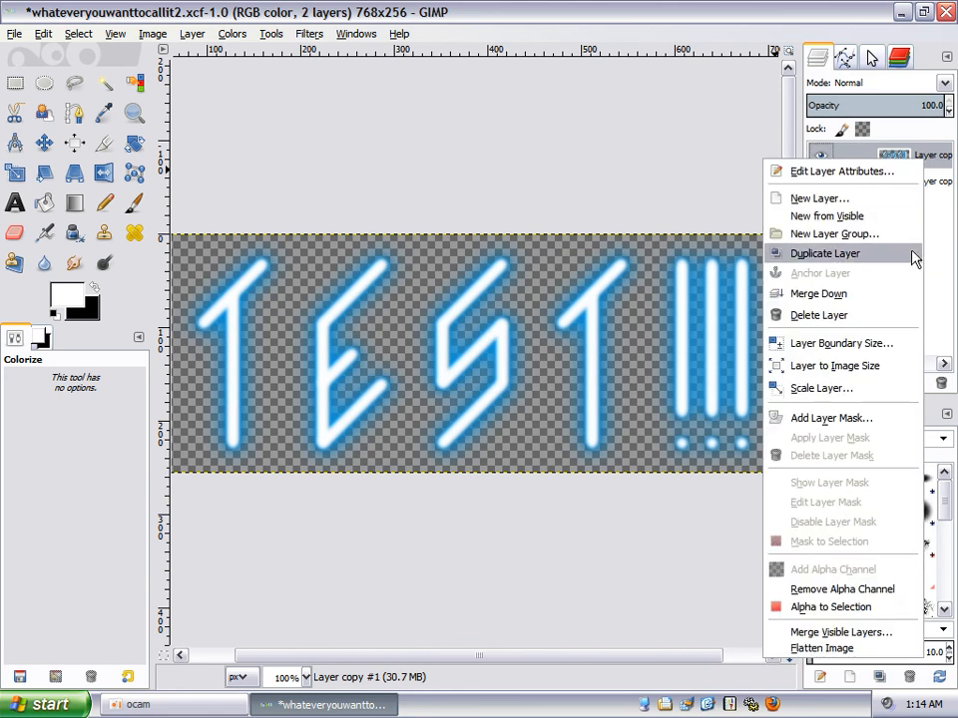
click(908, 295)
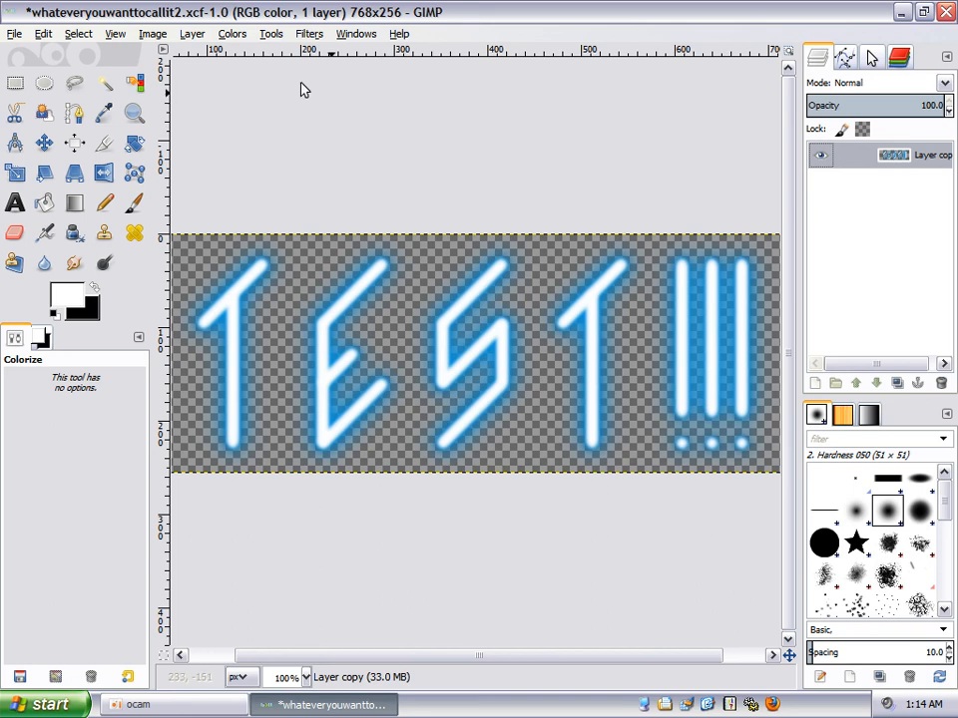
- Start exporting the merged lettering to the Textures folder with PNG image (*.png) as the file type
click(13, 35)
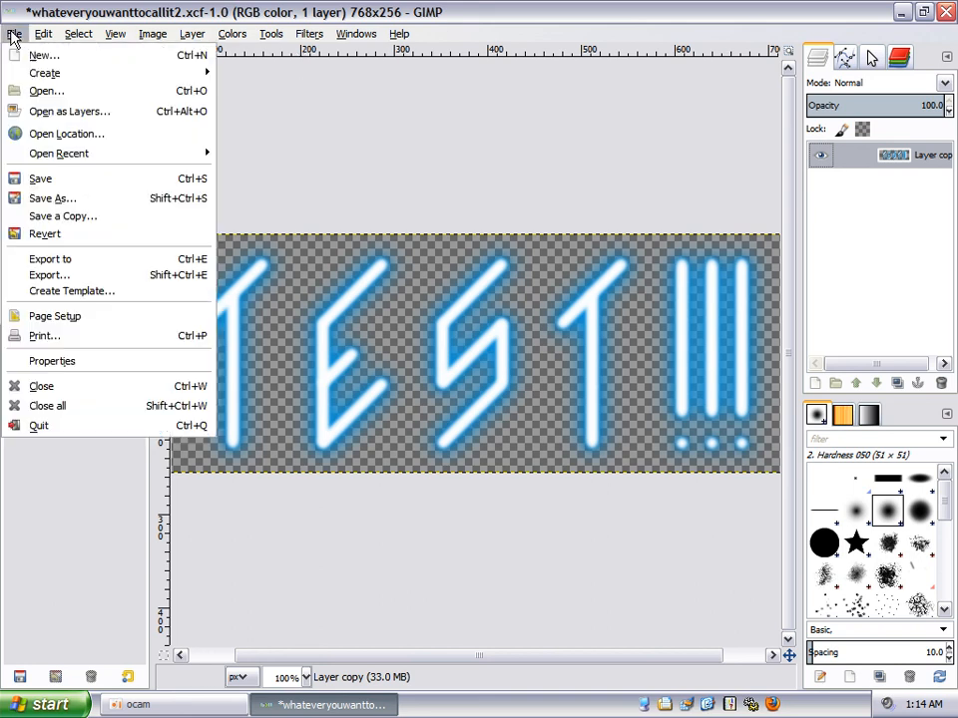
click(72, 276)
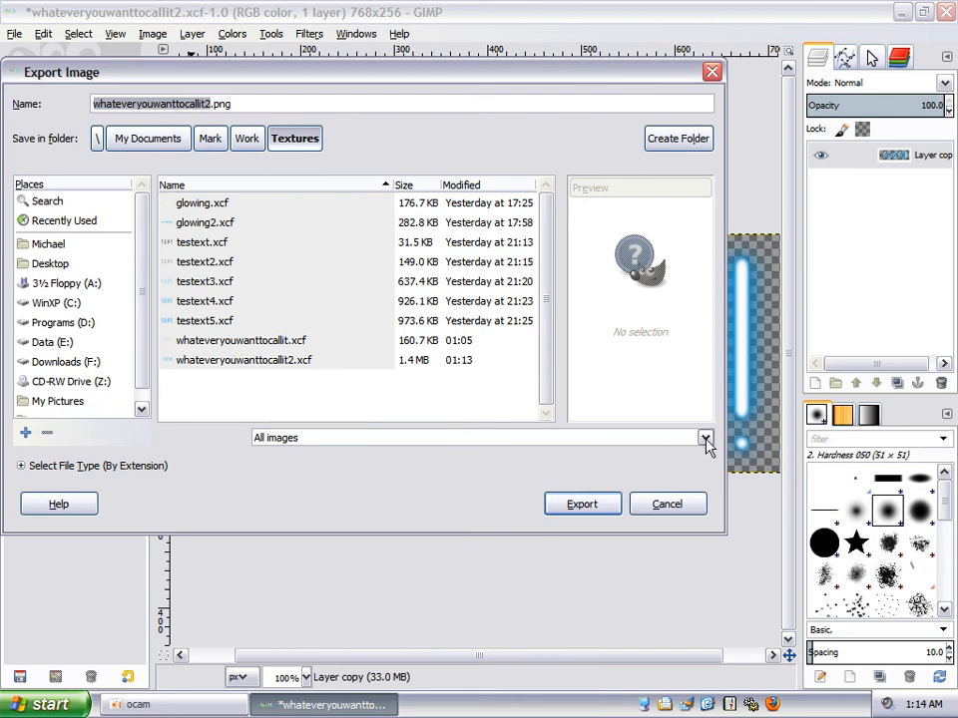
click(704, 439)
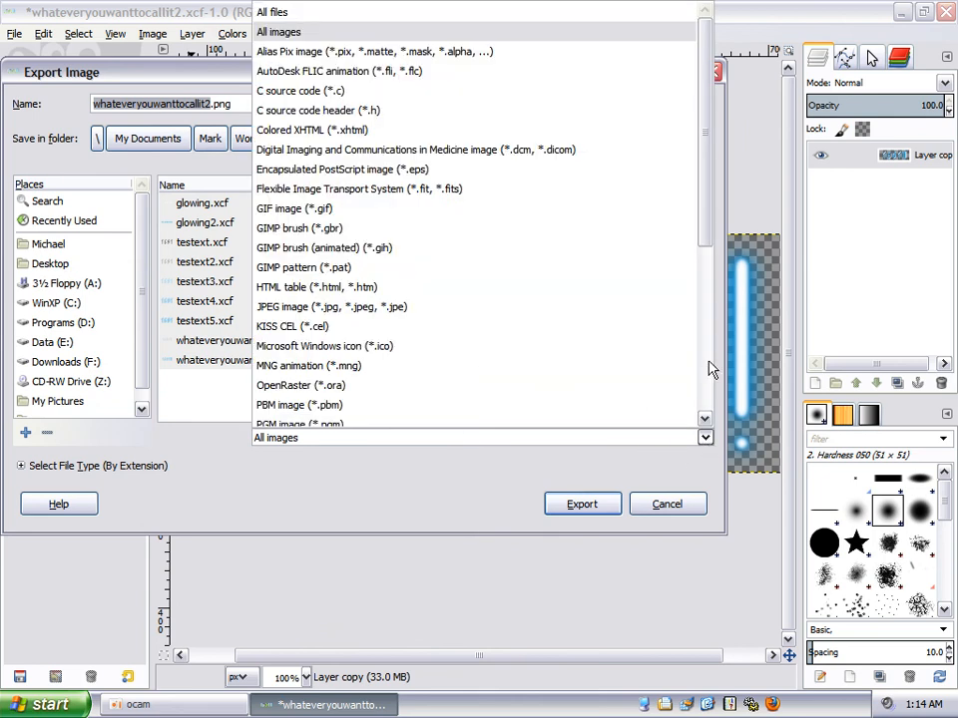
drag(704, 238, 712, 263)
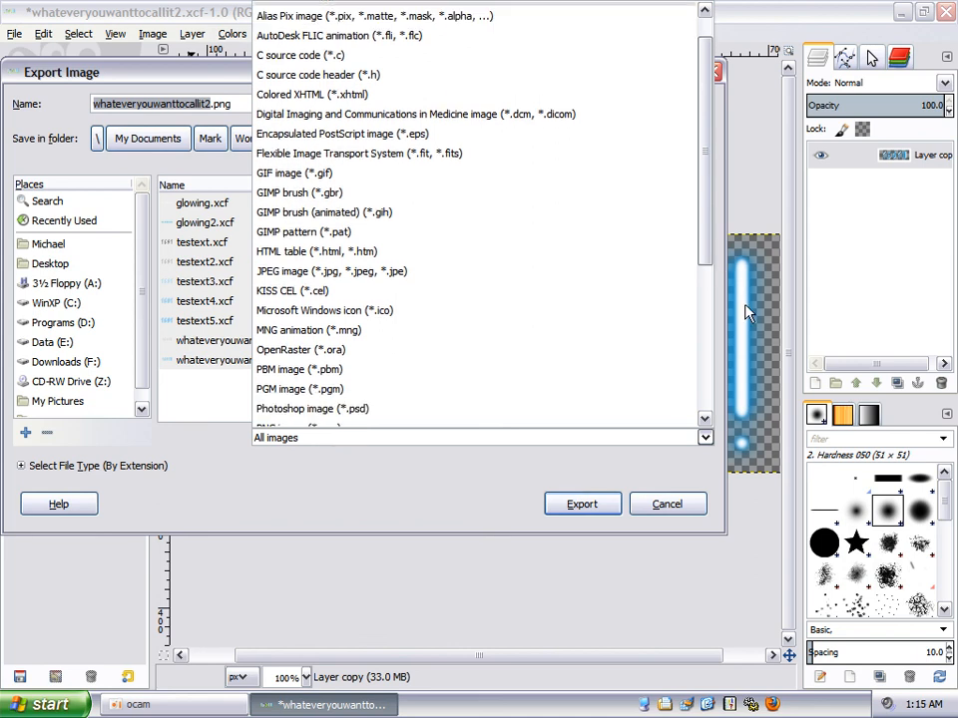
scroll(612, 339, down, 3)
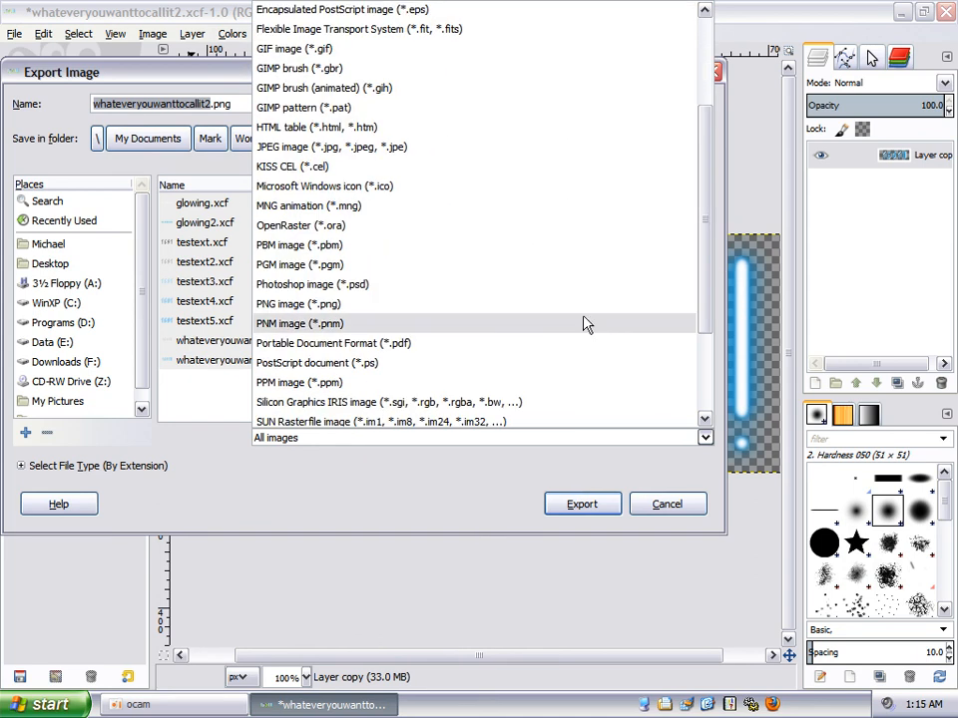
click(573, 308)
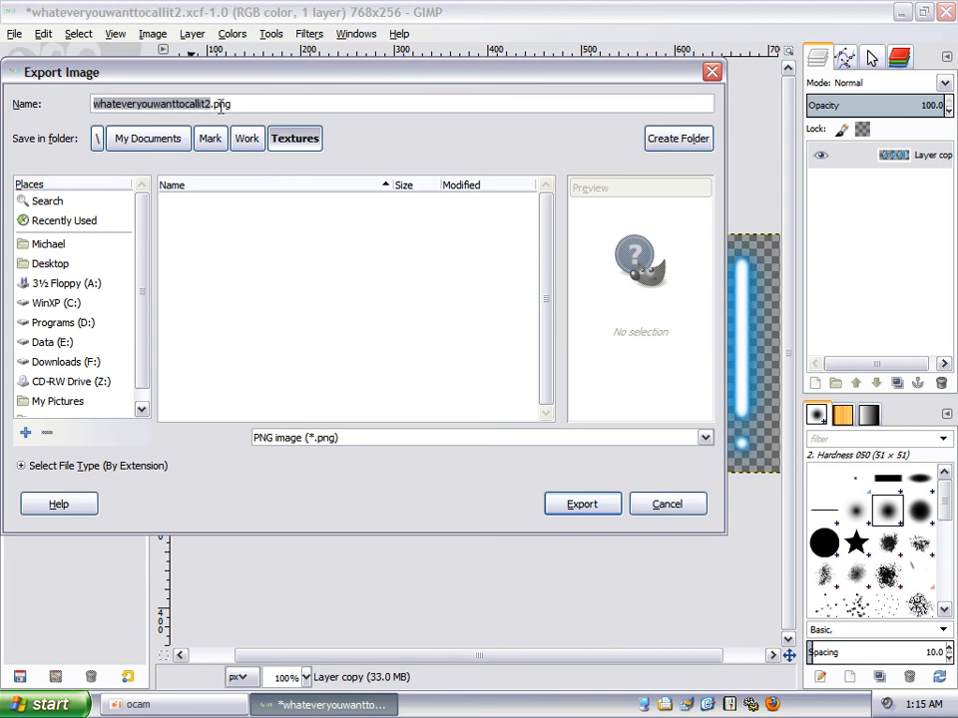
- Name the export testglow.png and export it as PNG with Interlacing (Adam7) switched on
drag(209, 102, 93, 103)
text(testf)
key(BackSpace)
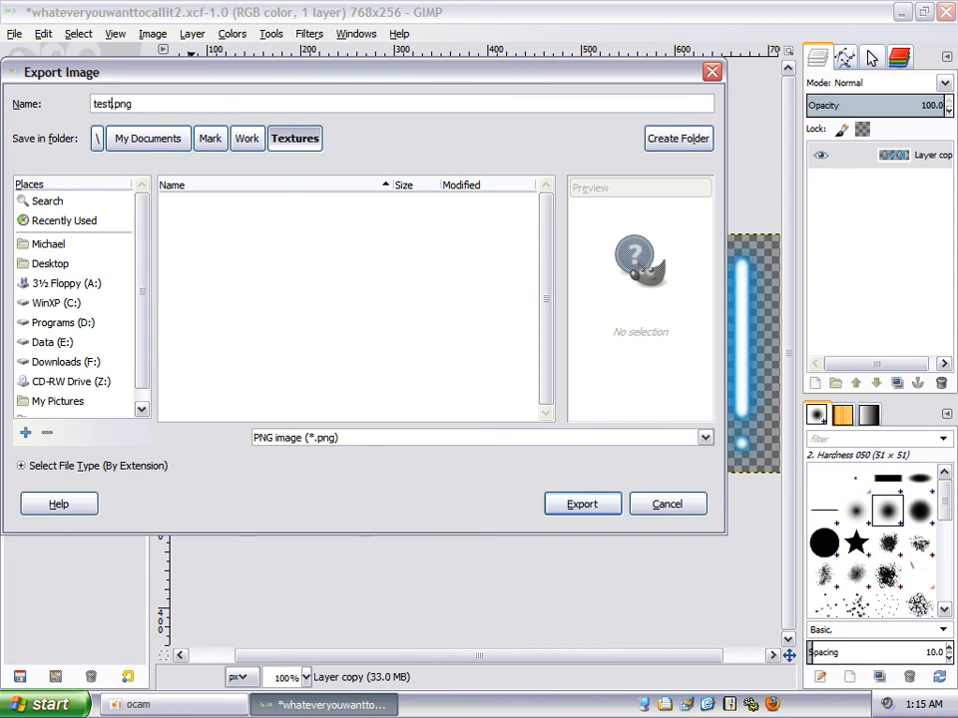
text(glow)
click(583, 505)
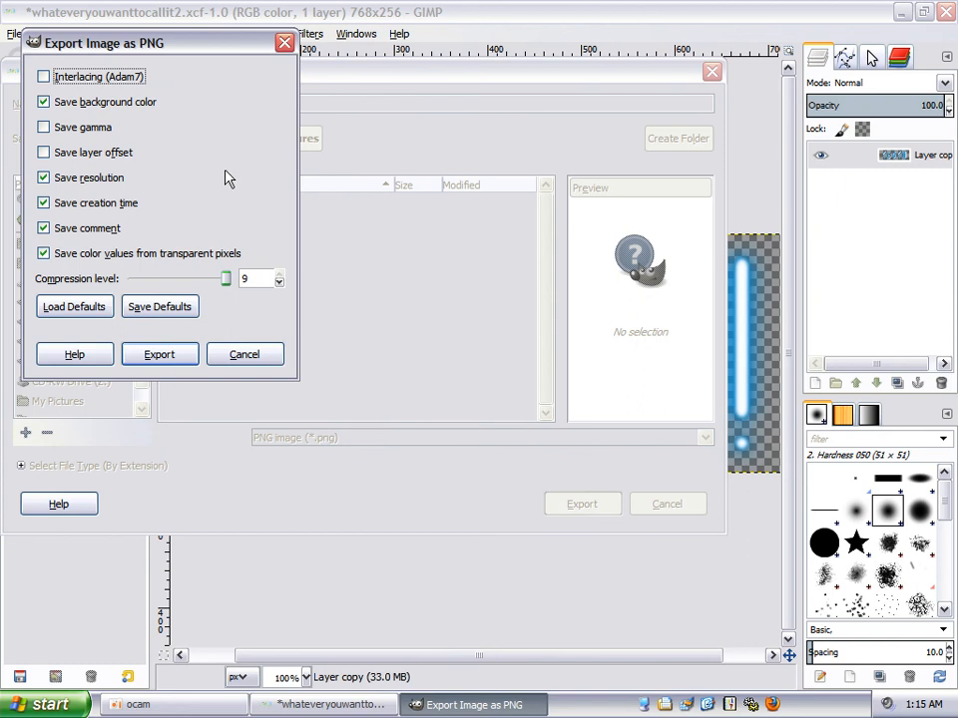
click(43, 76)
click(175, 359)
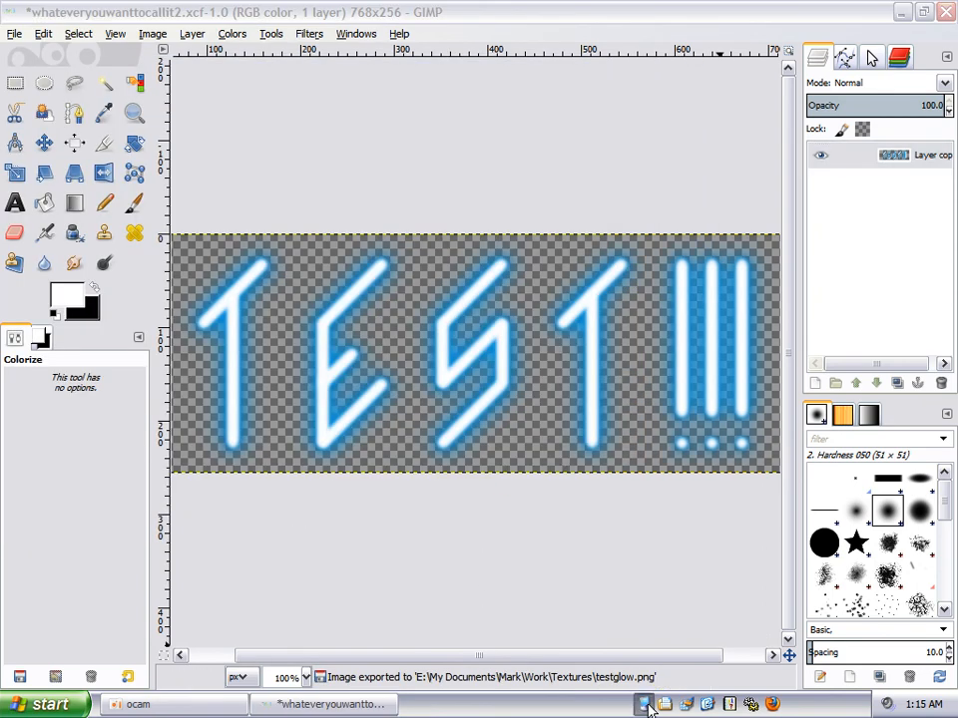
- Switch to Windows Explorer and browse drive E's My Documents to the Textures folder inside the Work folder
click(644, 704)
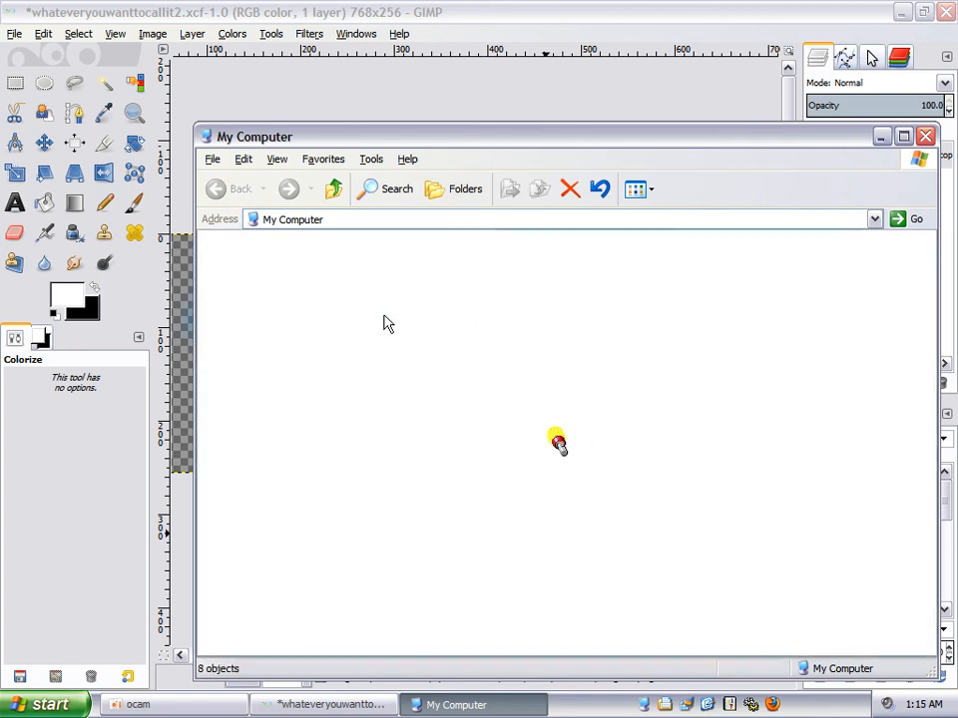
double_click(240, 307)
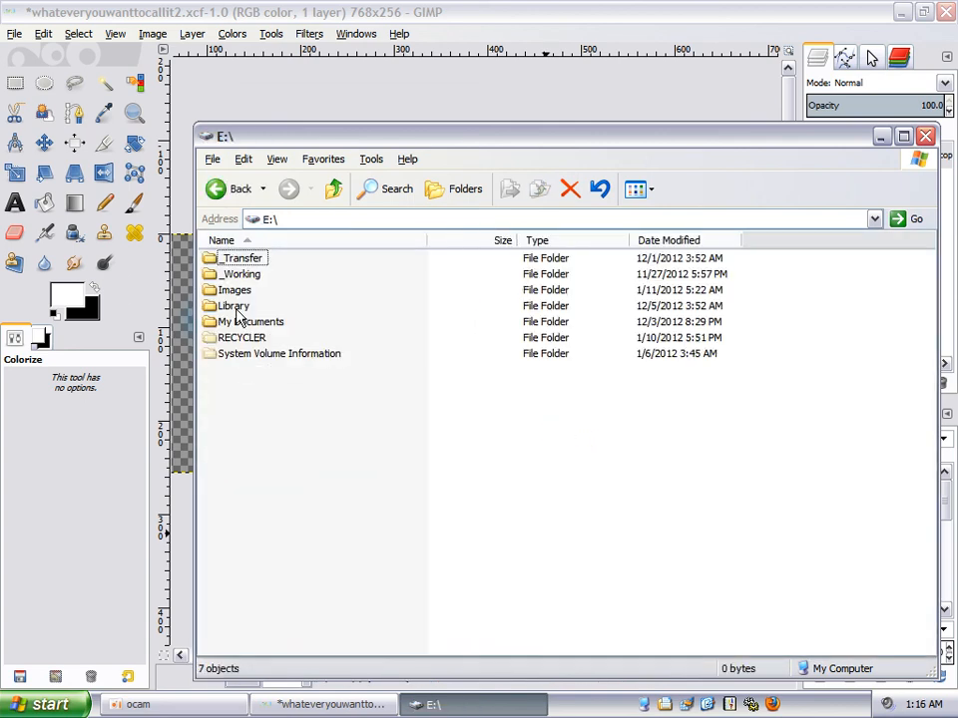
double_click(245, 321)
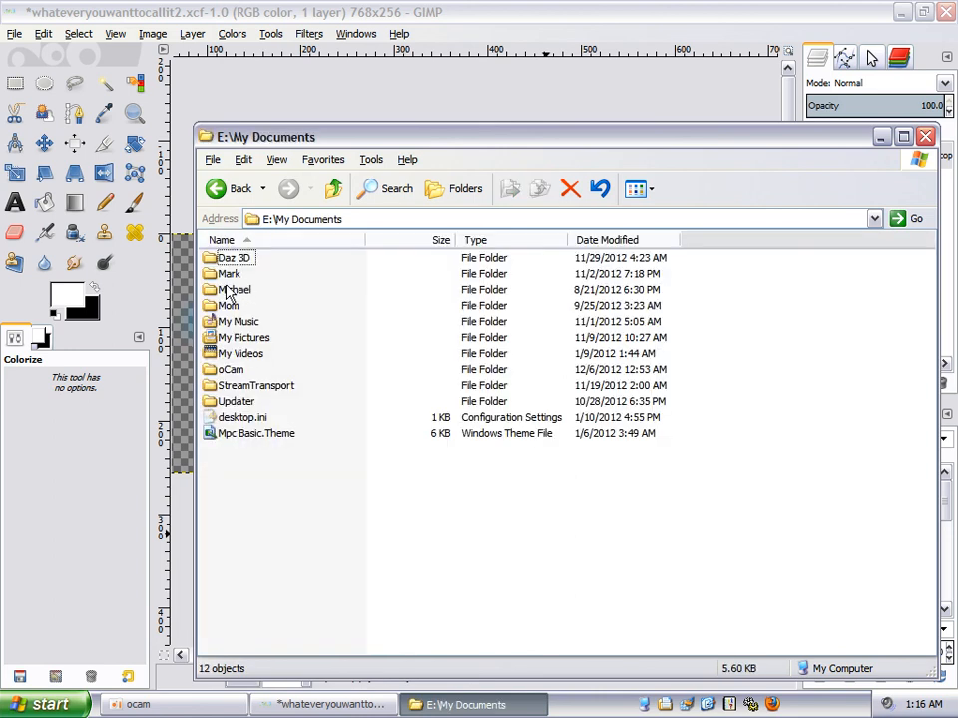
double_click(225, 274)
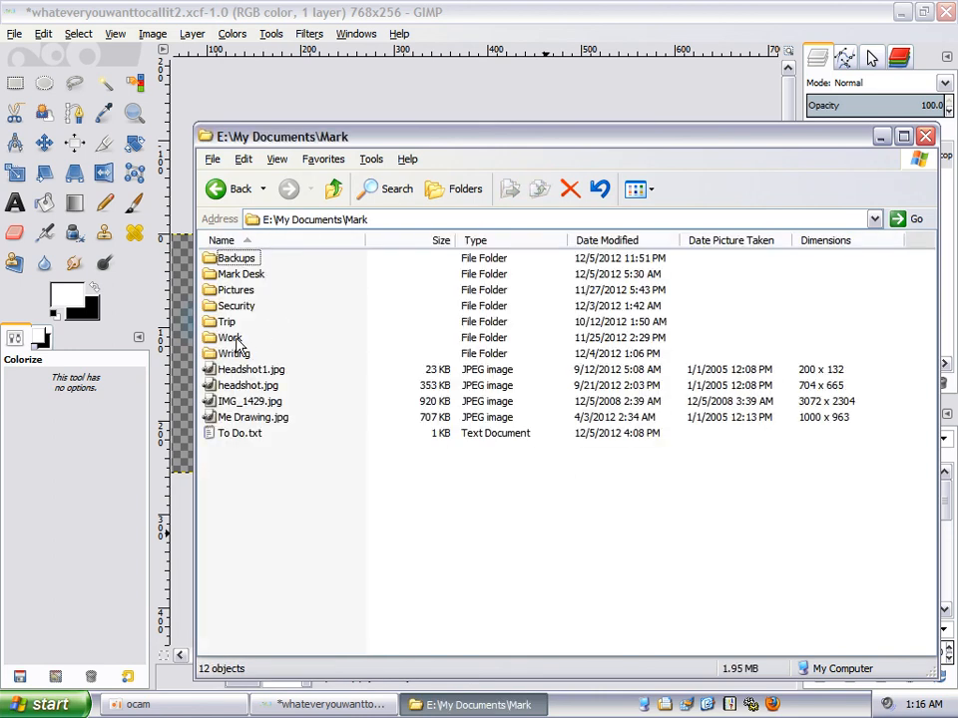
double_click(229, 339)
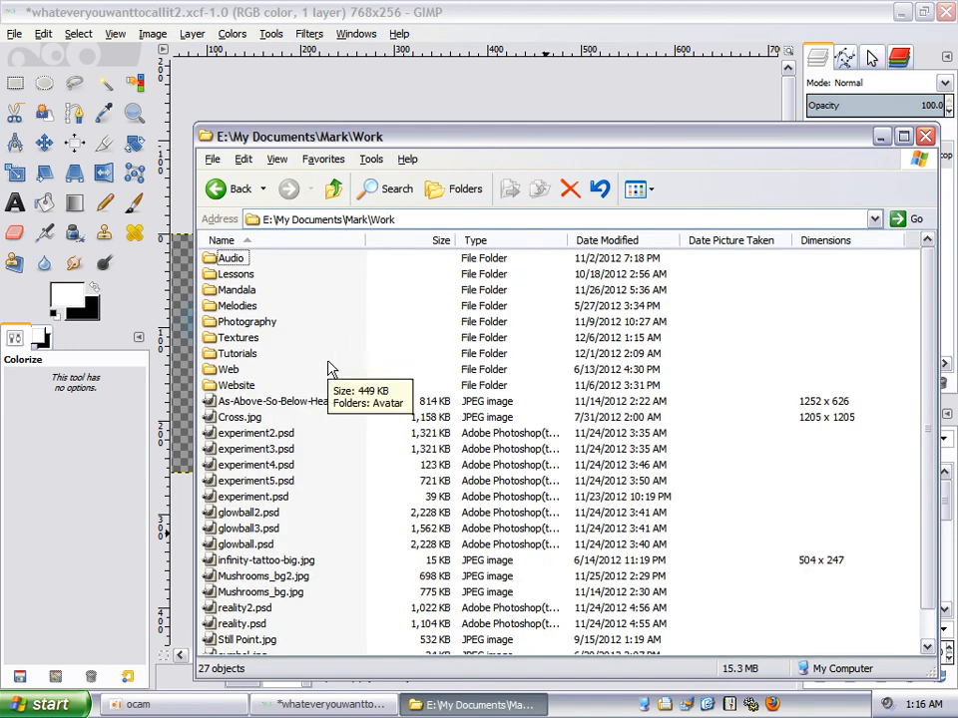
double_click(240, 339)
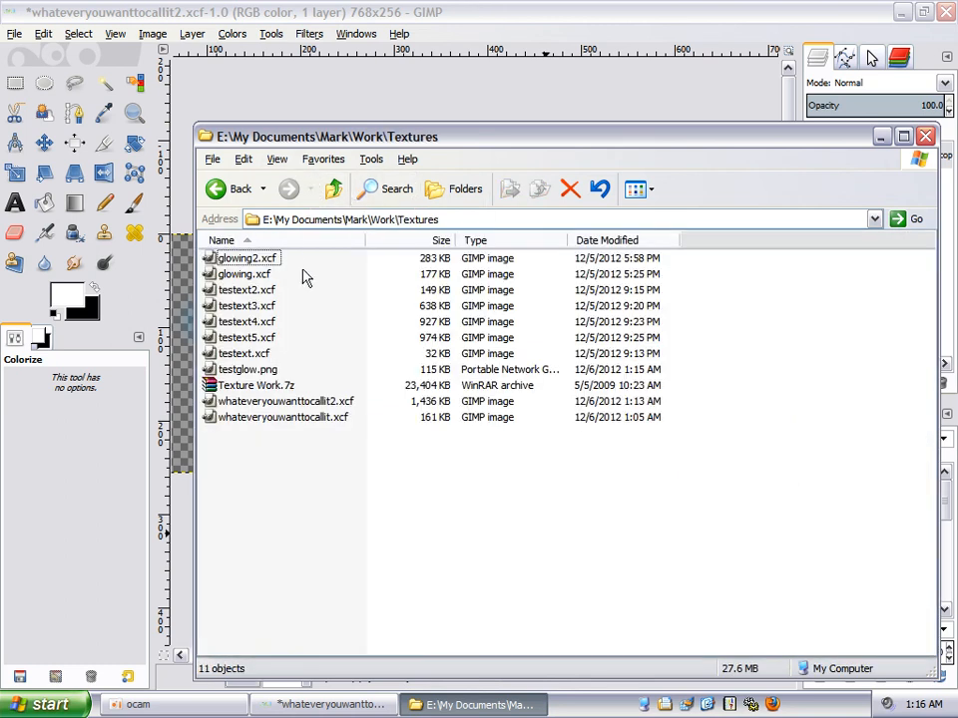
- Display the files of the Textures folder as thumbnails
mouse_move(259, 373)
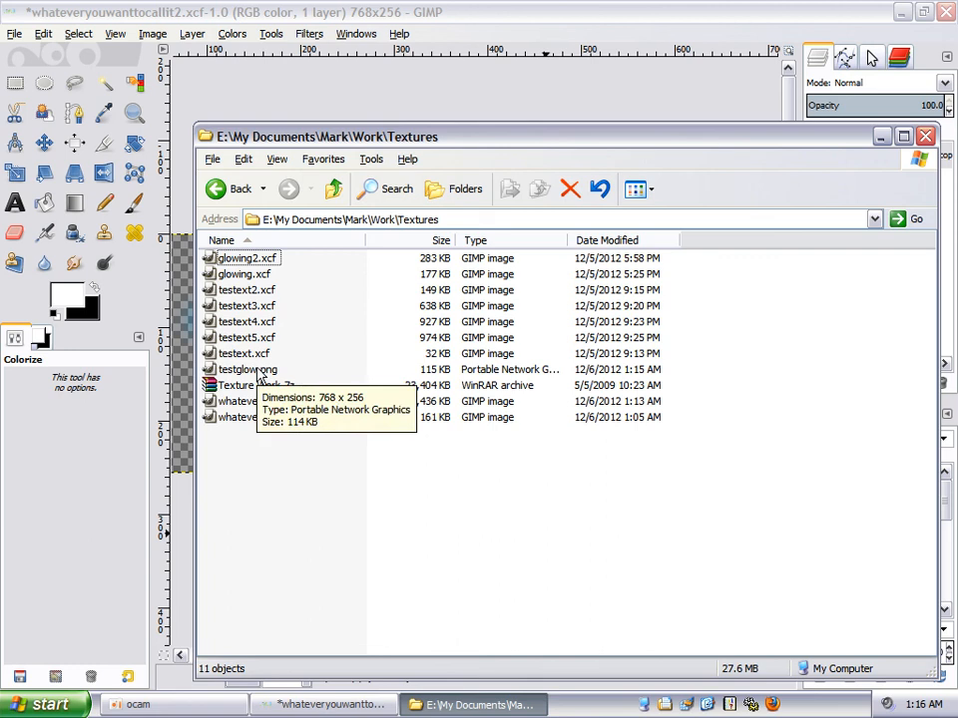
click(276, 160)
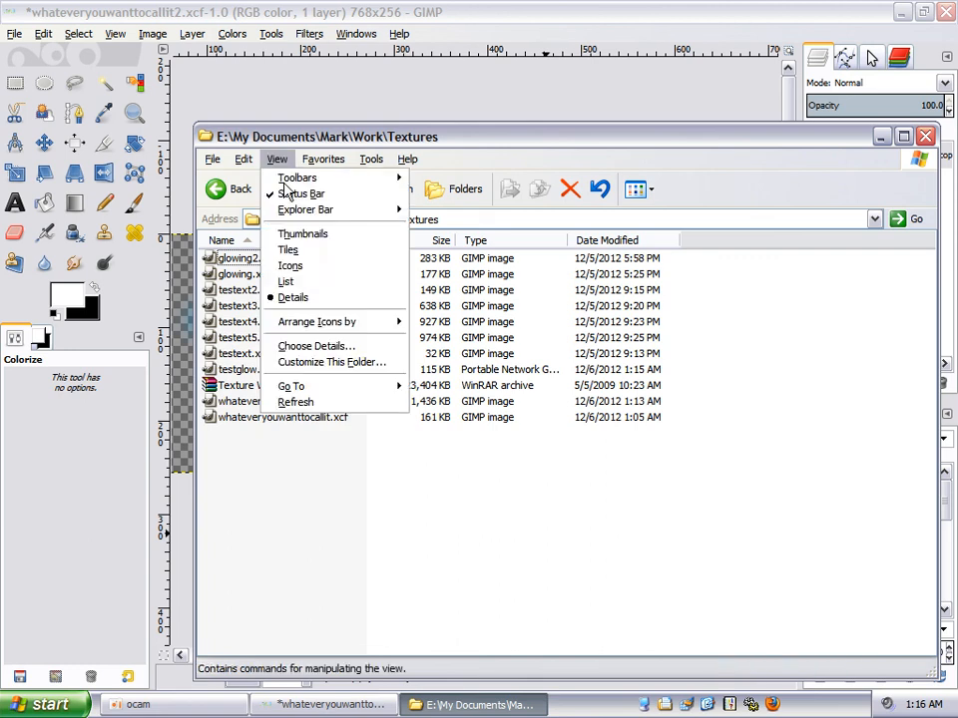
click(304, 235)
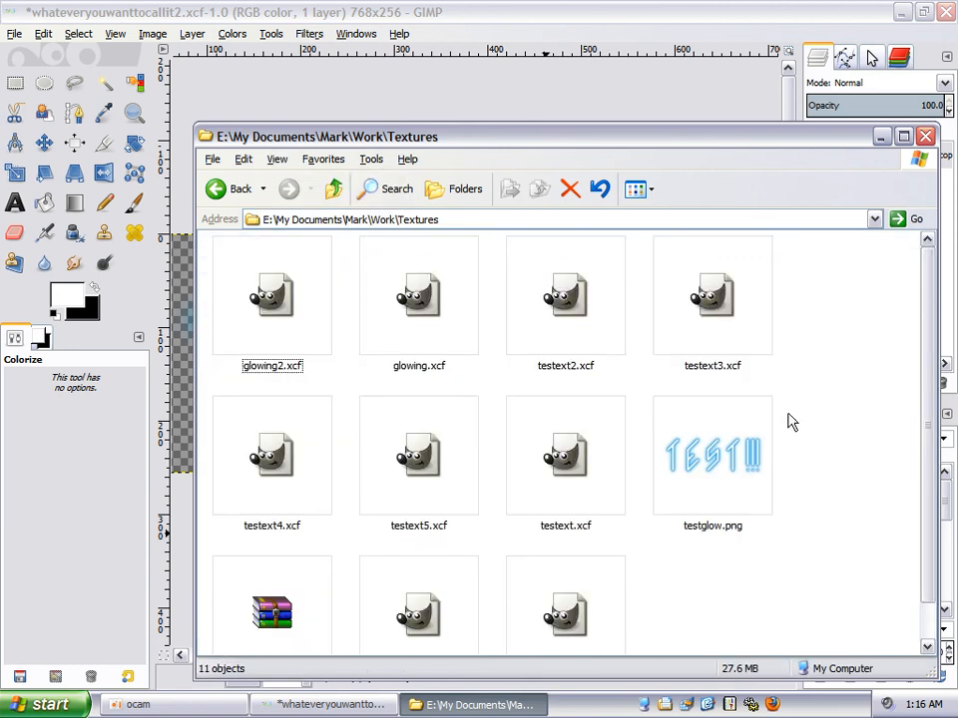
- Open testglow.png with Windows Picture and Fax Viewer to check the exported lettering
double_click(710, 482)
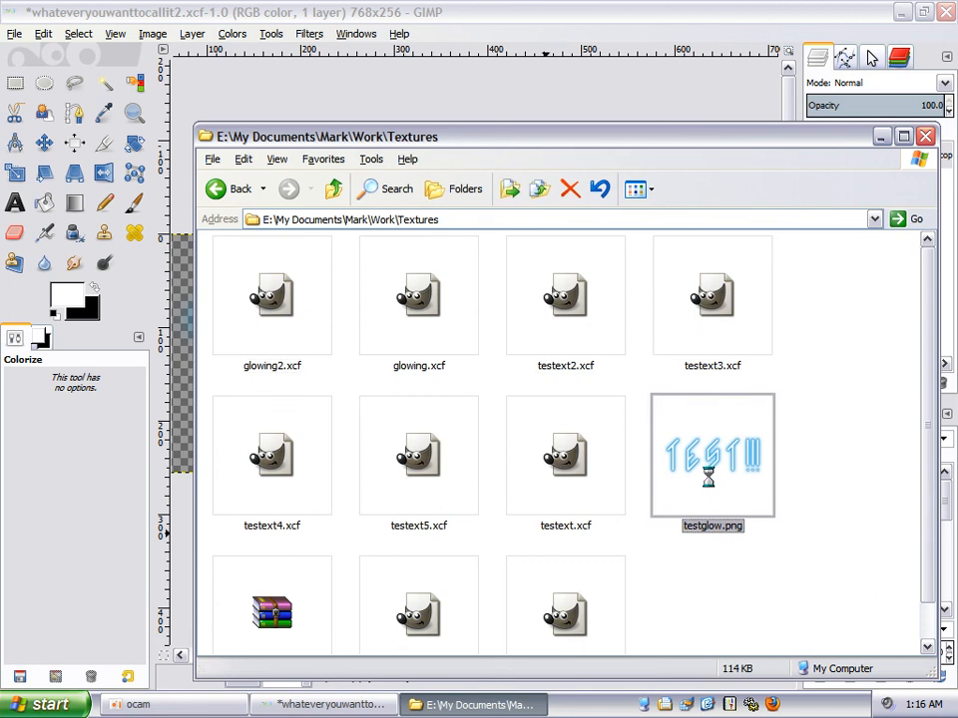
right_click(707, 479)
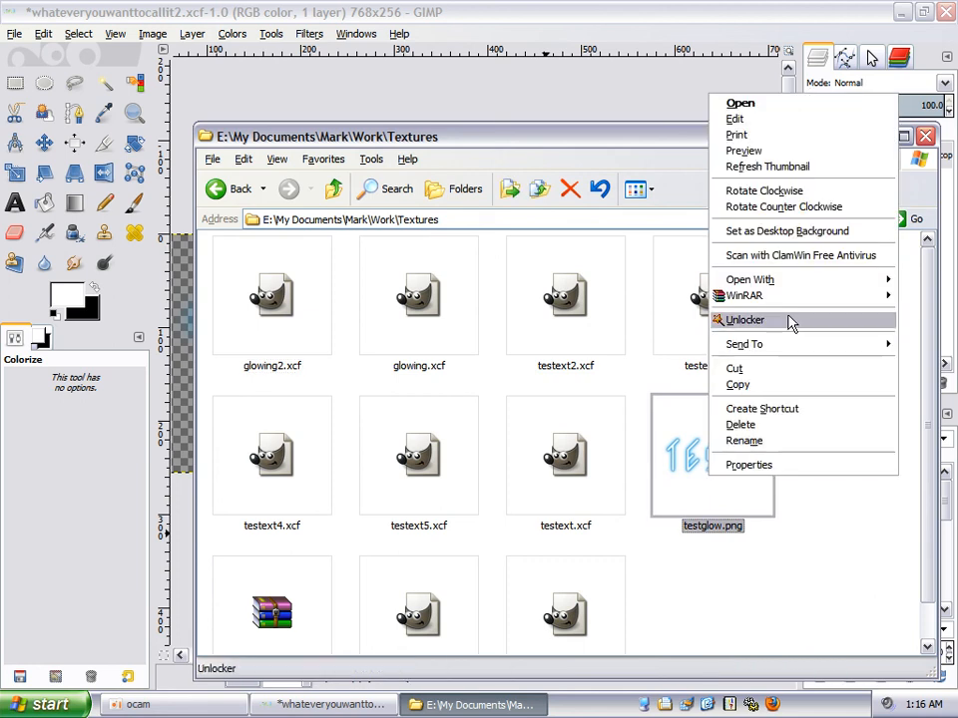
mouse_move(803, 288)
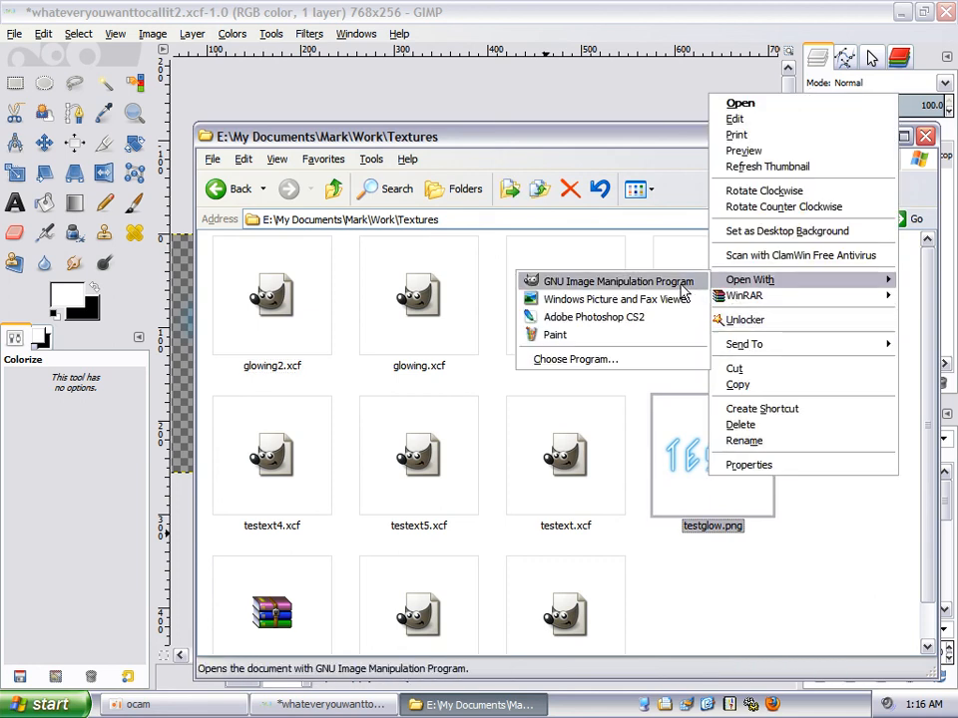
click(647, 300)
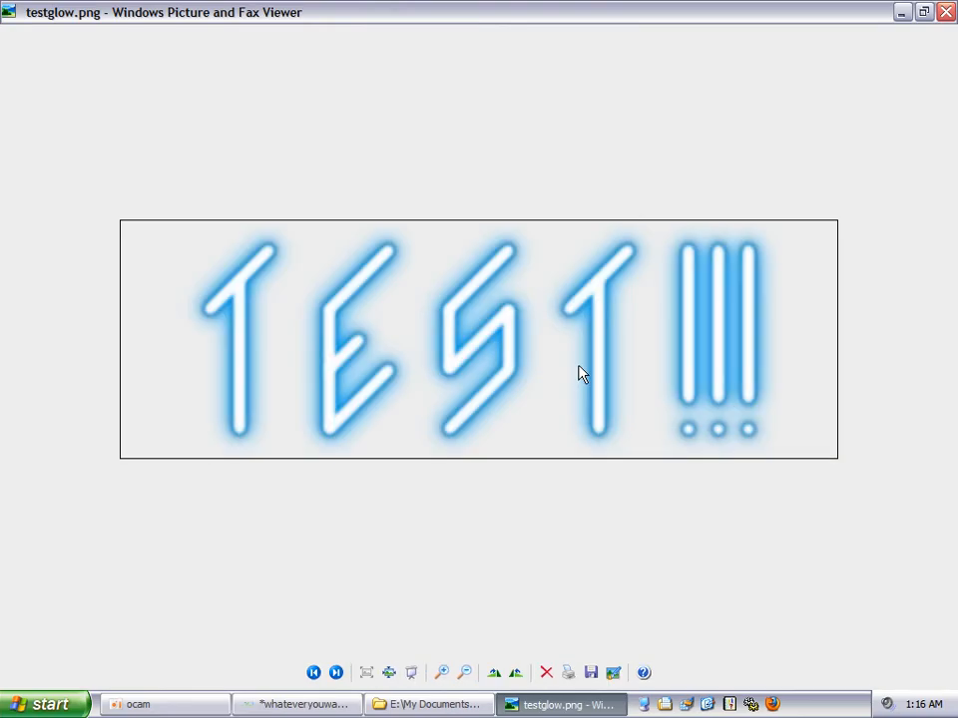